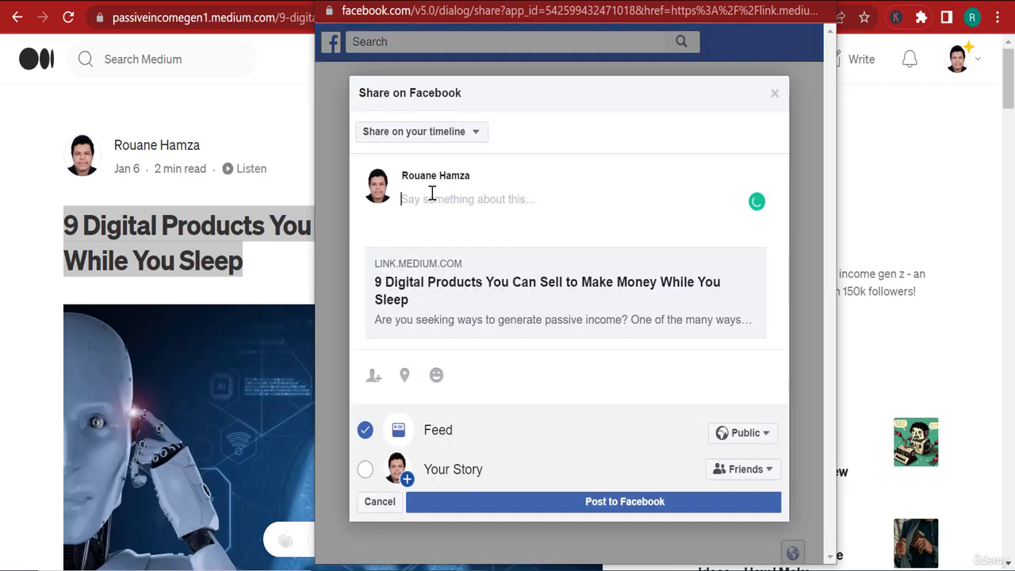
Post the article to the Facebook timeline with the caption "9 Digital Products You Can Sell to Make Money While You Sleep"
{"action": "type", "text": "9 Digital Products You Can Sell to Make Money While You Sleep"}
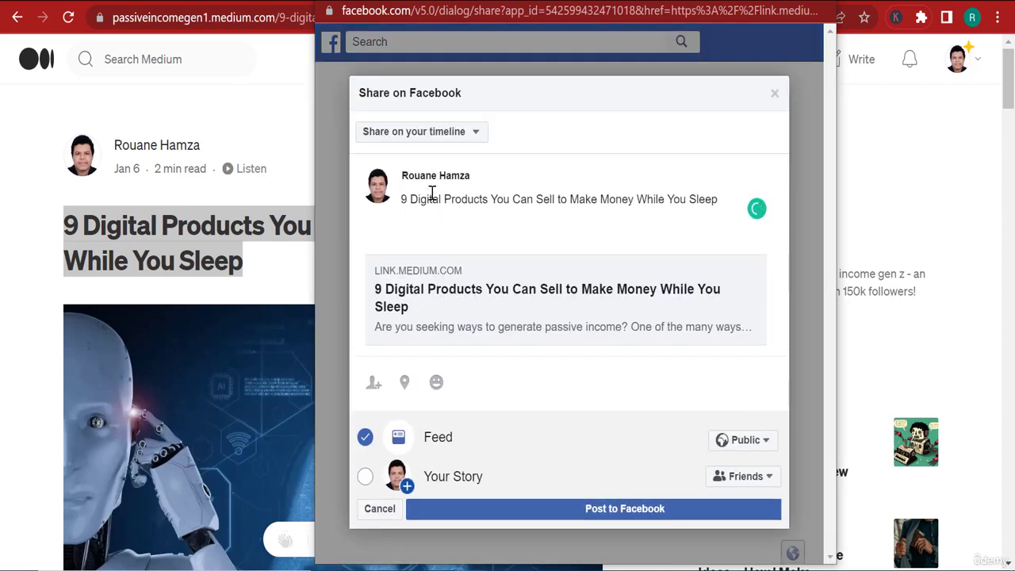
{"action": "left_click", "coordinate": [591, 512]}
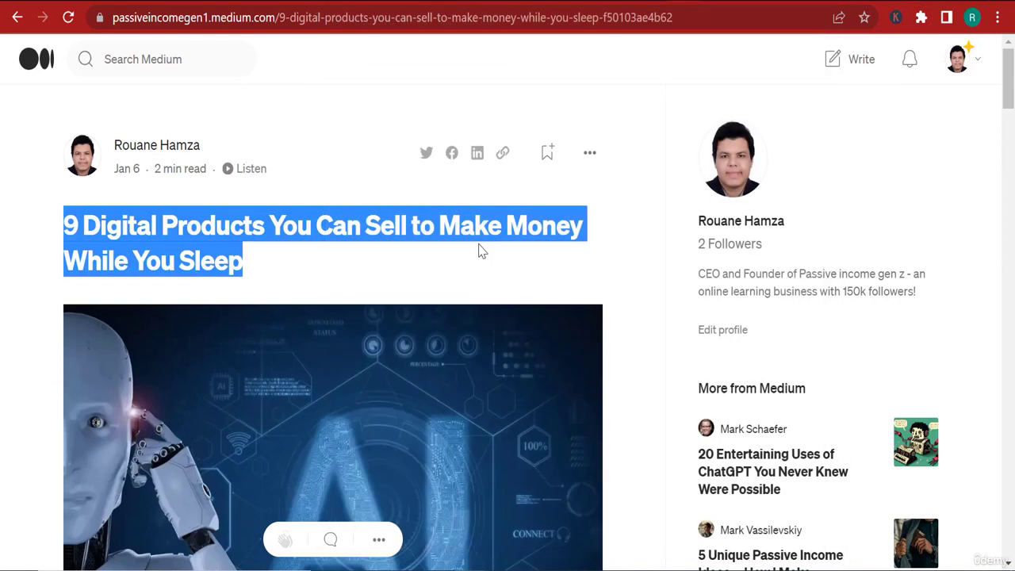
Publish the article on LinkedIn captioned "9 Digital Products You Can Sell to Make Money While You Sleep" and copy the article's link
{"action": "left_click", "coordinate": [480, 161]}
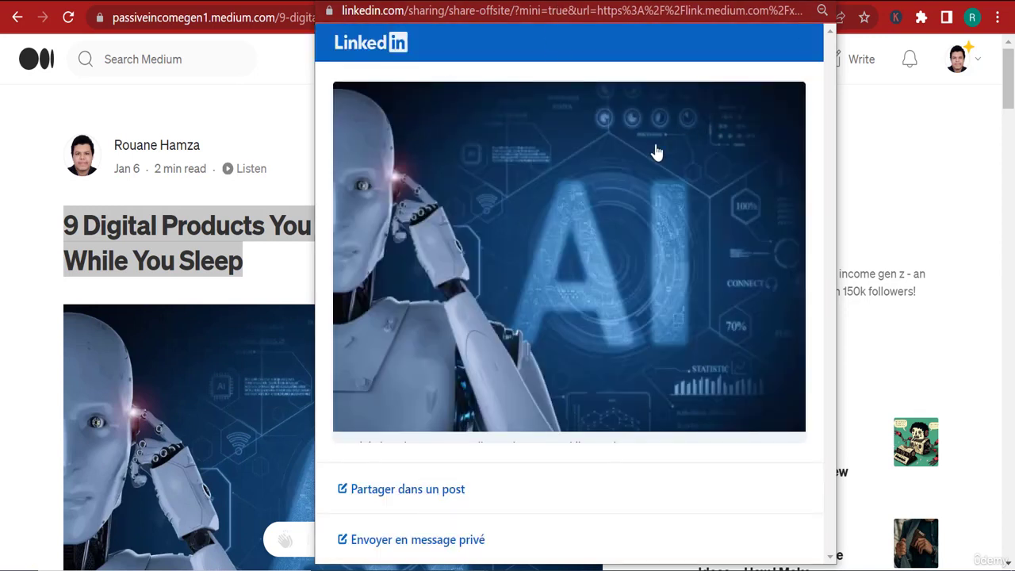
{"action": "left_click", "coordinate": [409, 494]}
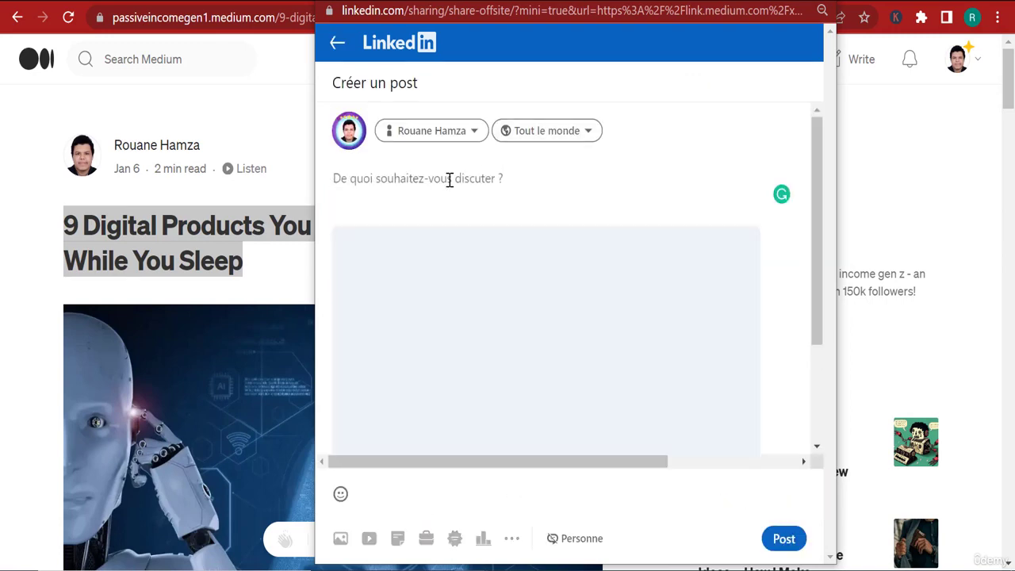
{"action": "type", "text": "9 Digital Products You Can Sell to Make Money While You Sleep"}
{"action": "key", "text": "BackSpace"}
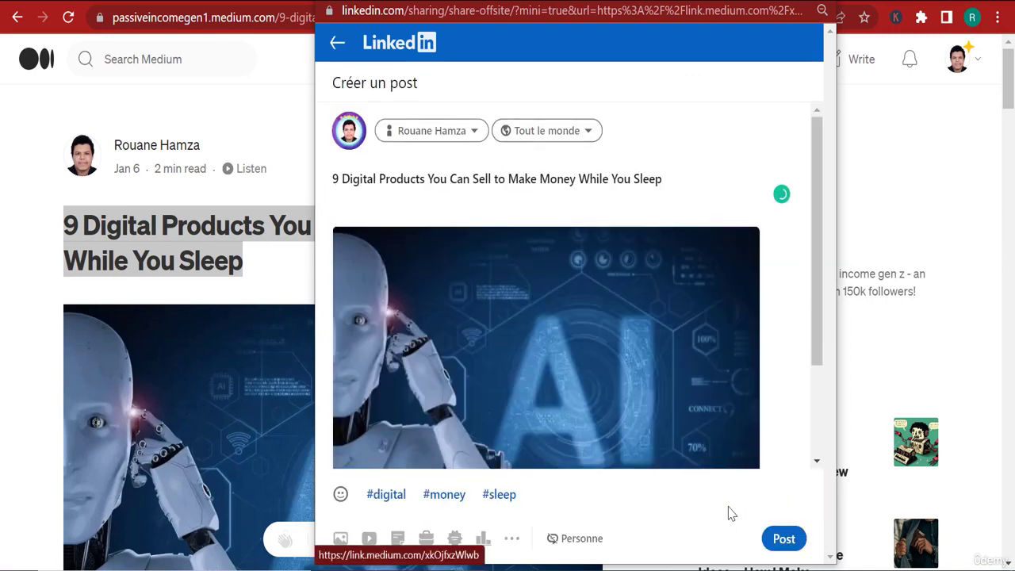
{"action": "left_click", "coordinate": [784, 537]}
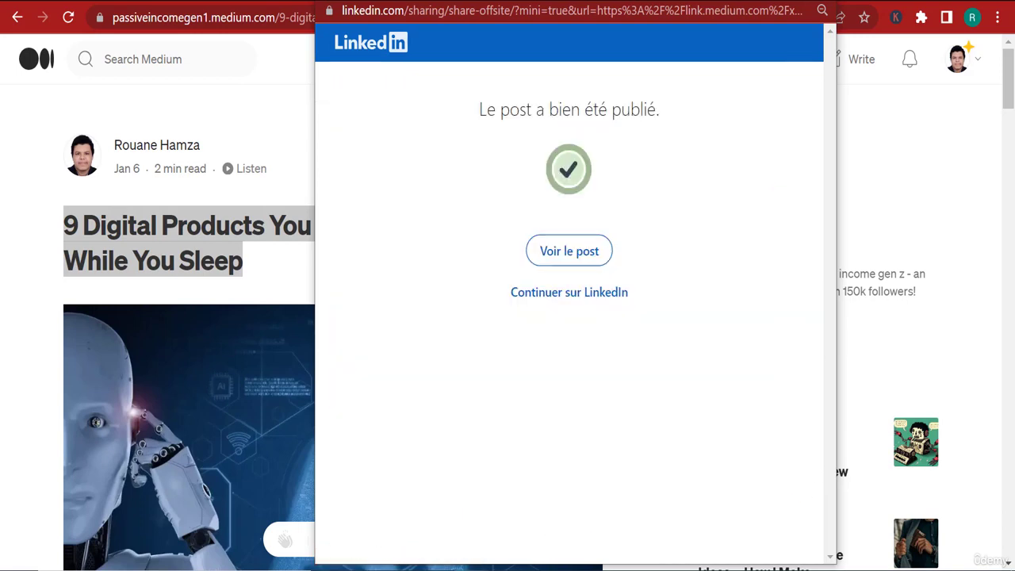
{"action": "key", "text": "ctrl+w"}
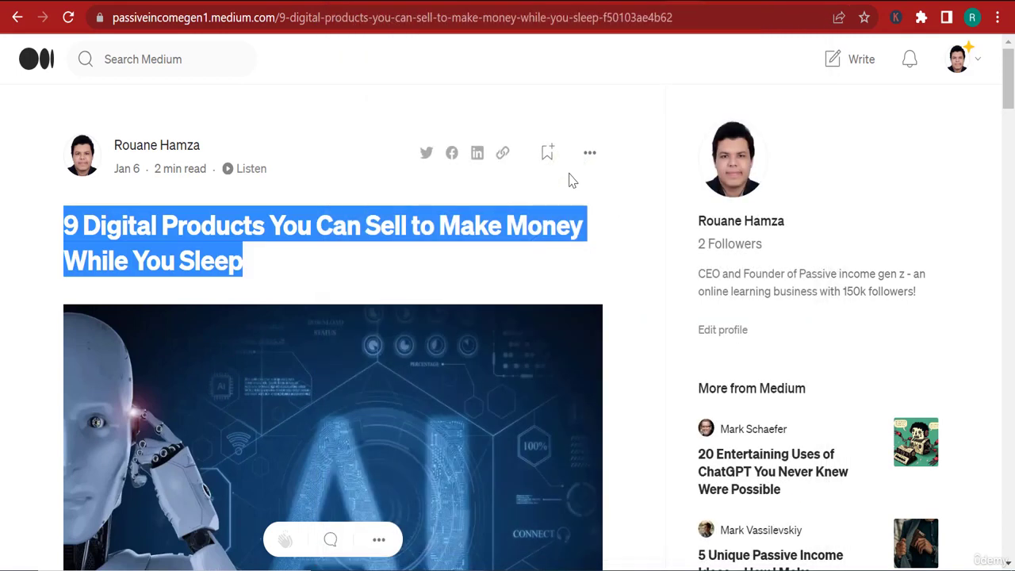
{"action": "left_click", "coordinate": [501, 155]}
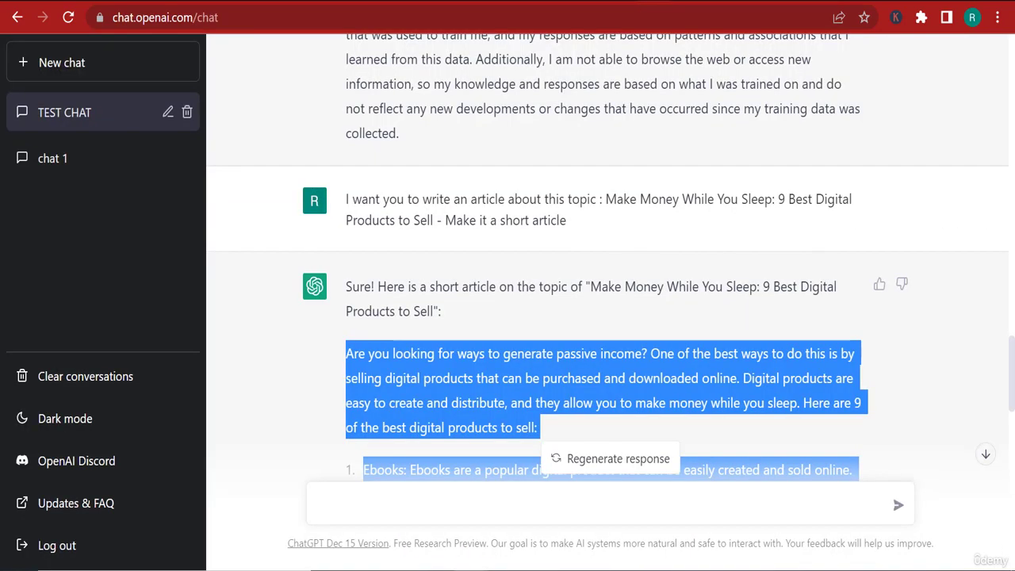
Switch to ChatGPT's TEST CHAT and review the generated article and its suggested subject lines
{"action": "left_click", "coordinate": [714, 2]}
{"action": "scroll", "coordinate": [842, 394], "scroll_direction": "down", "scroll_amount": 4}
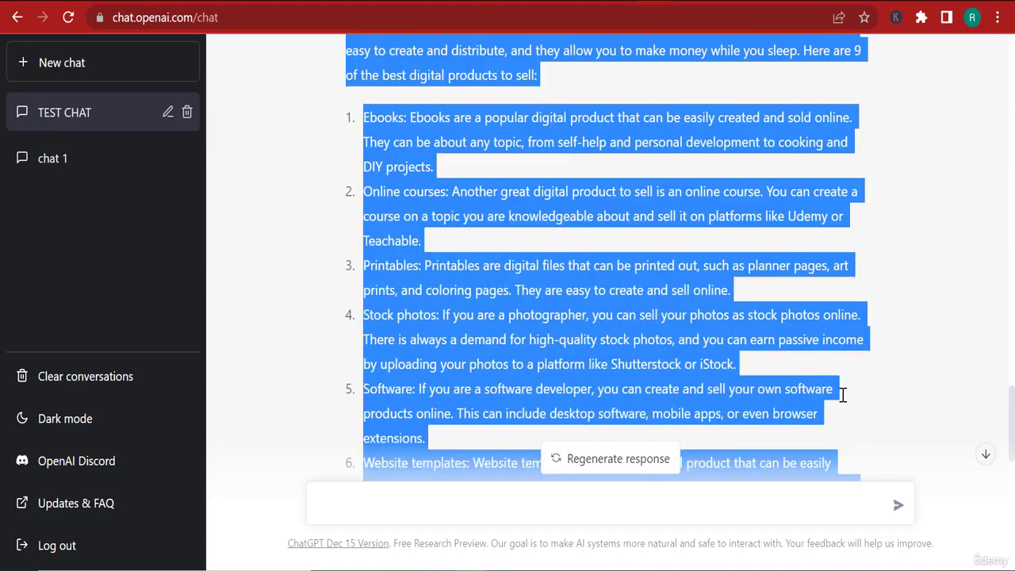
{"action": "scroll", "coordinate": [842, 394], "scroll_direction": "down", "scroll_amount": 9}
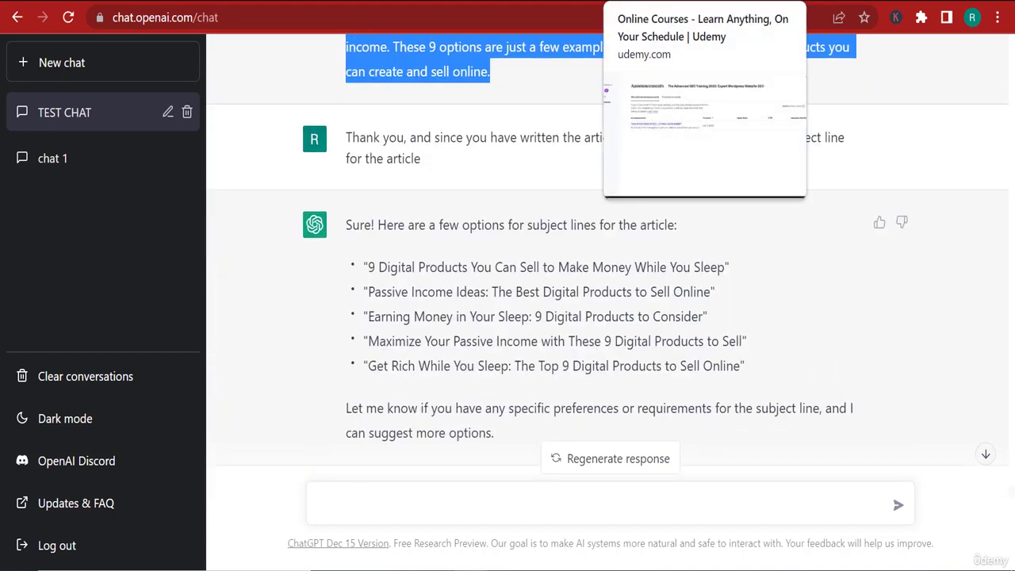
Switch to the private browsing window and open udemy.com in a new tab
{"action": "left_click", "coordinate": [698, 2]}
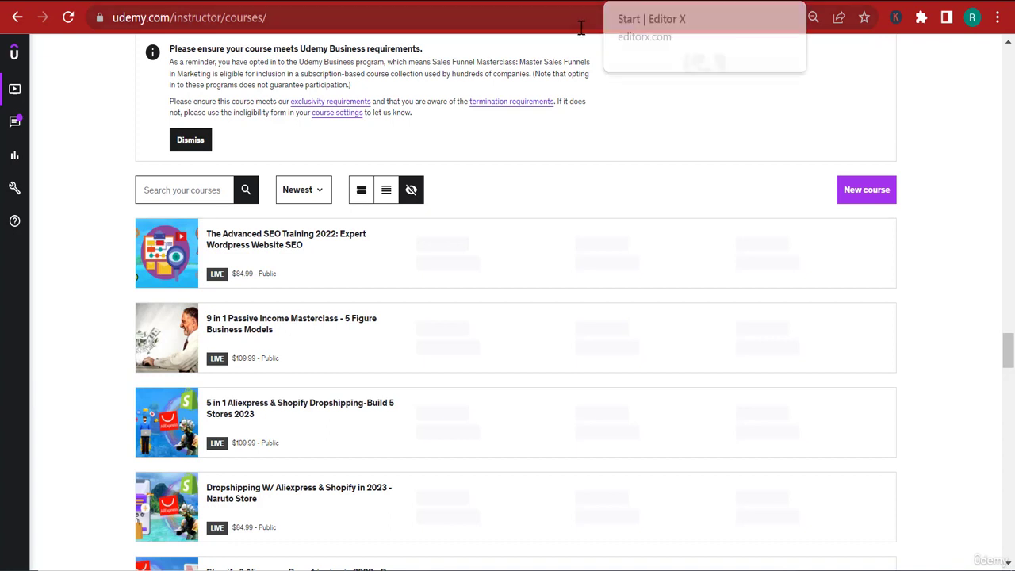
{"action": "mouse_move", "coordinate": [472, 570]}
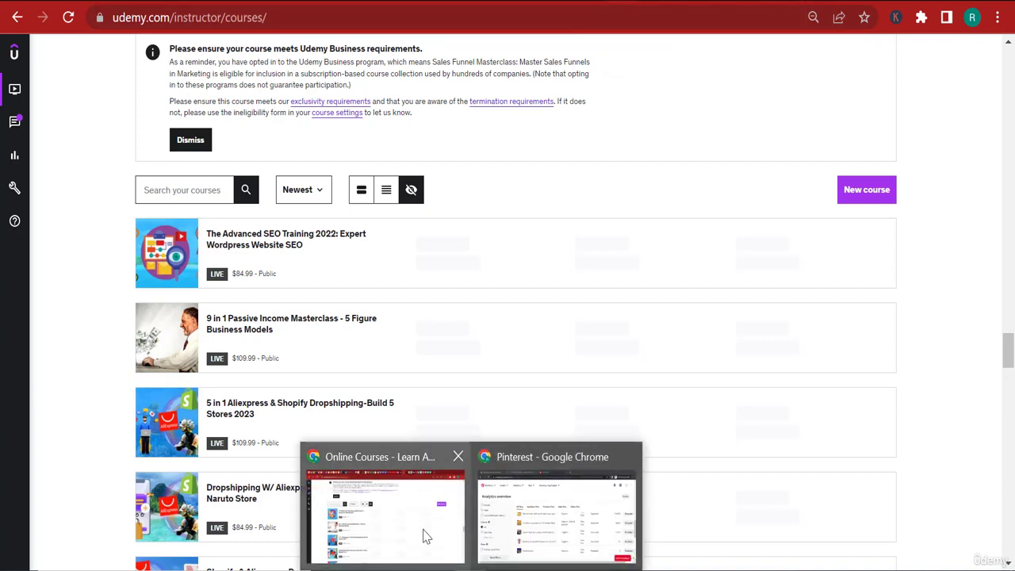
{"action": "left_click", "coordinate": [451, 519]}
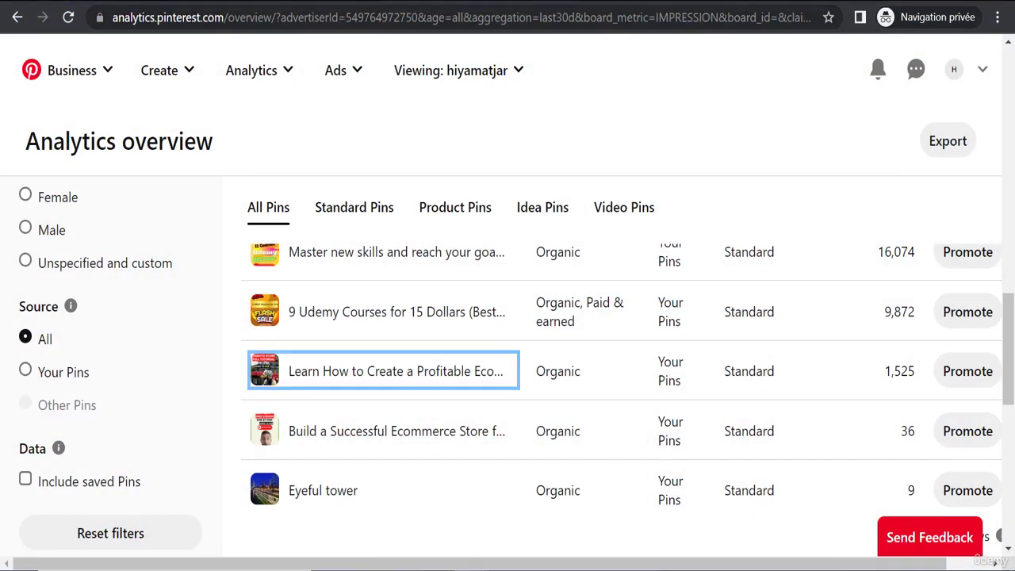
{"action": "key", "text": "ctrl+t"}
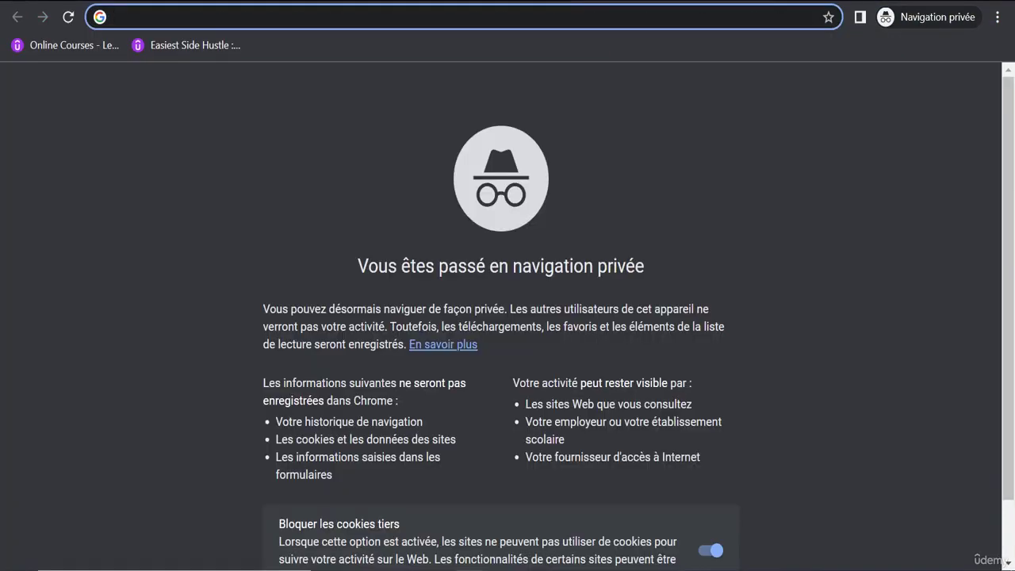
{"action": "type", "text": "udemy.com"}
{"action": "key", "text": "Return"}
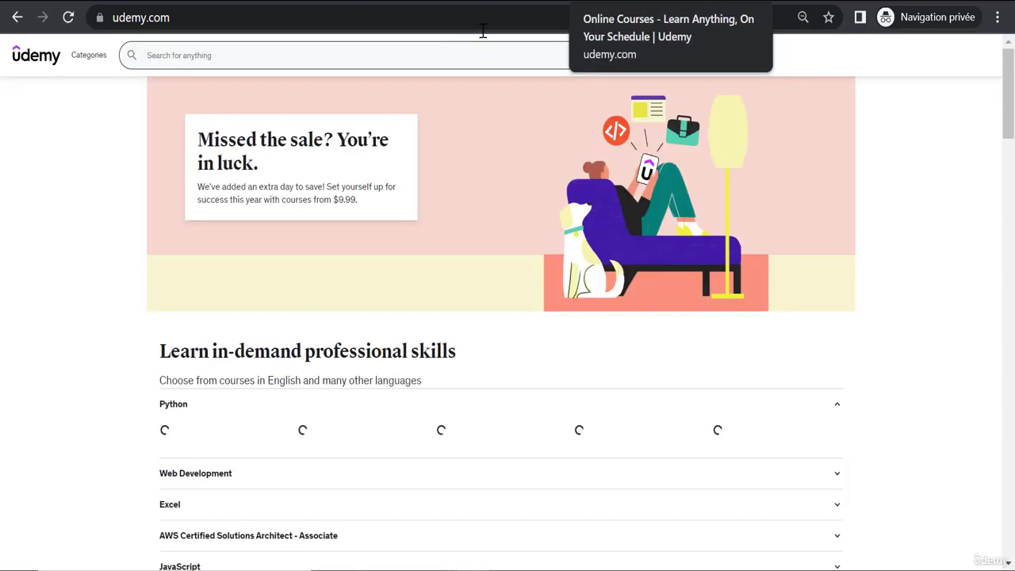
Search Udemy's courses for "passive income gen z"
{"action": "left_click", "coordinate": [418, 53]}
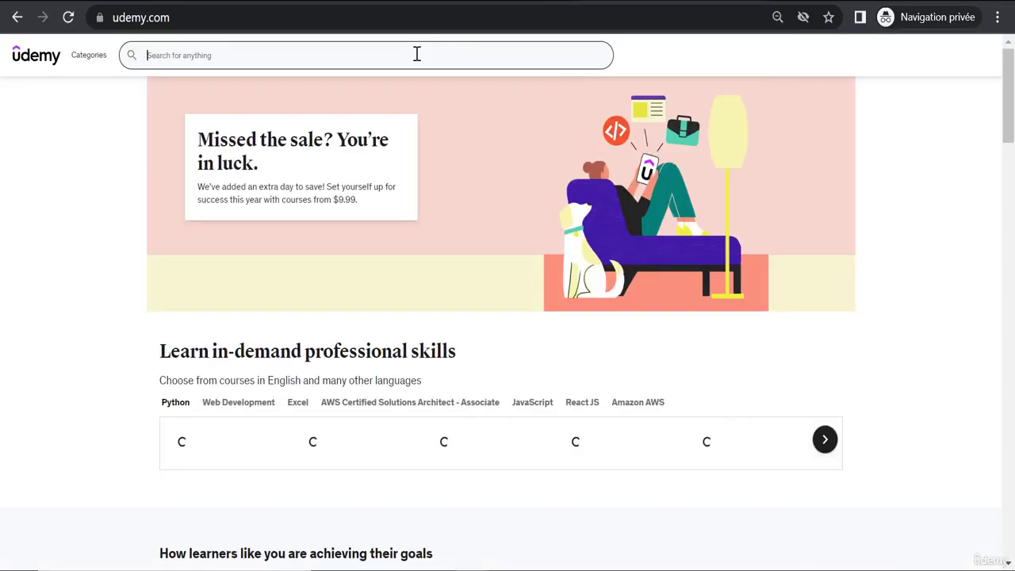
{"action": "type", "text": "passive income"}
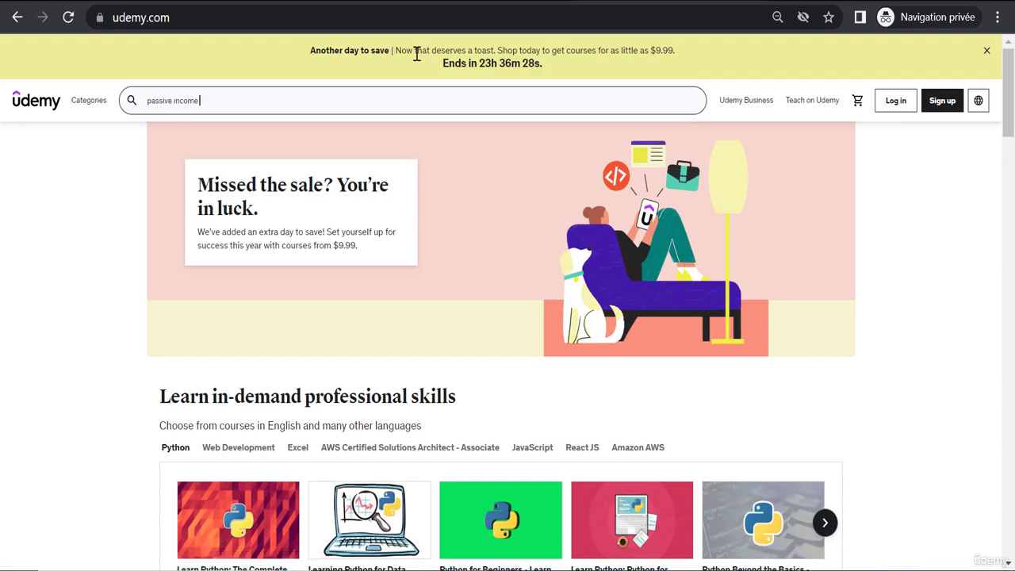
{"action": "type", "text": " gen z"}
{"action": "key", "text": "Return"}
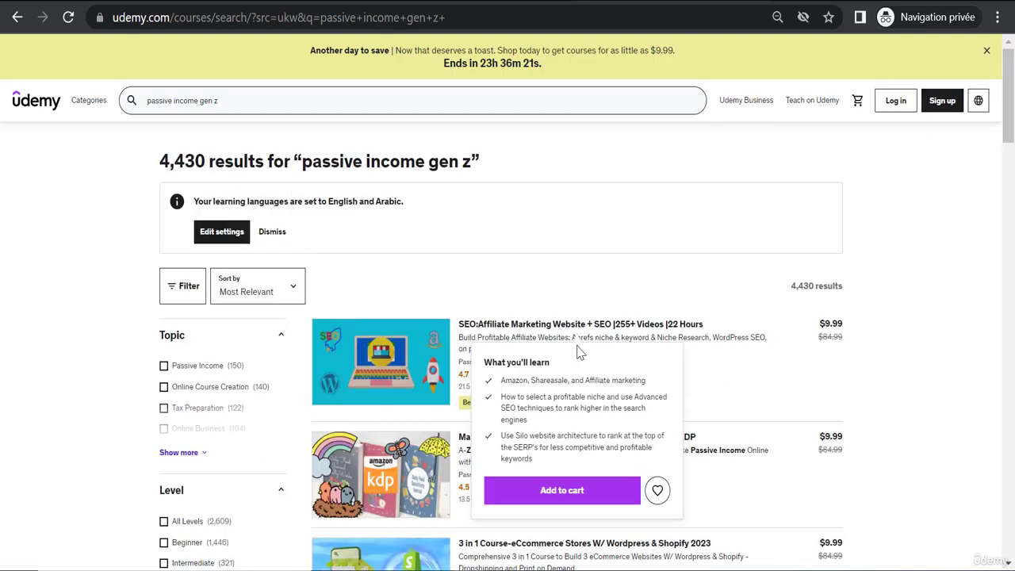
Open the course "SEO:Affiliate Marketing Website + SEO" and go to its instructor's profile page
{"action": "left_click", "coordinate": [387, 363]}
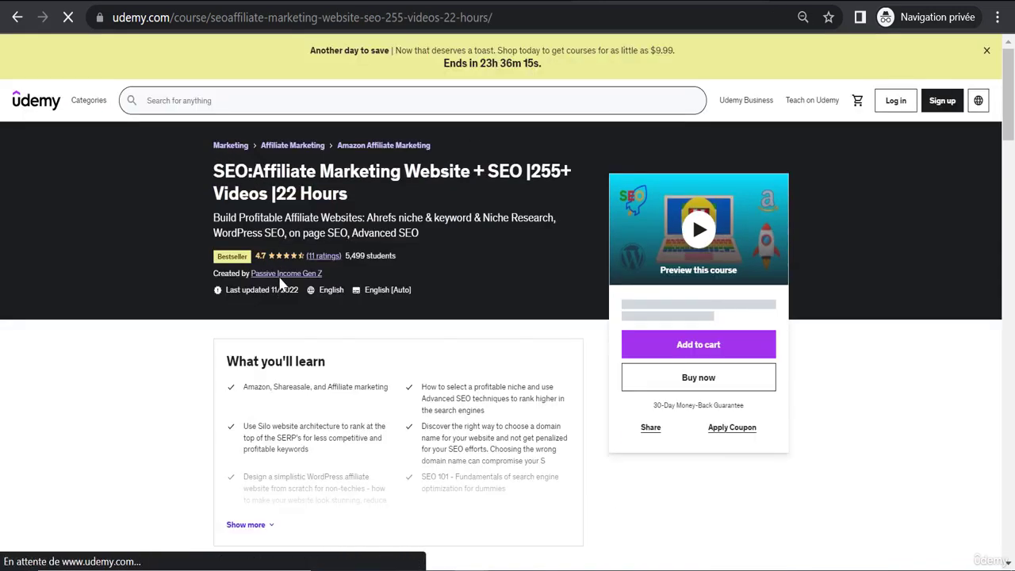
{"action": "left_click", "coordinate": [280, 275]}
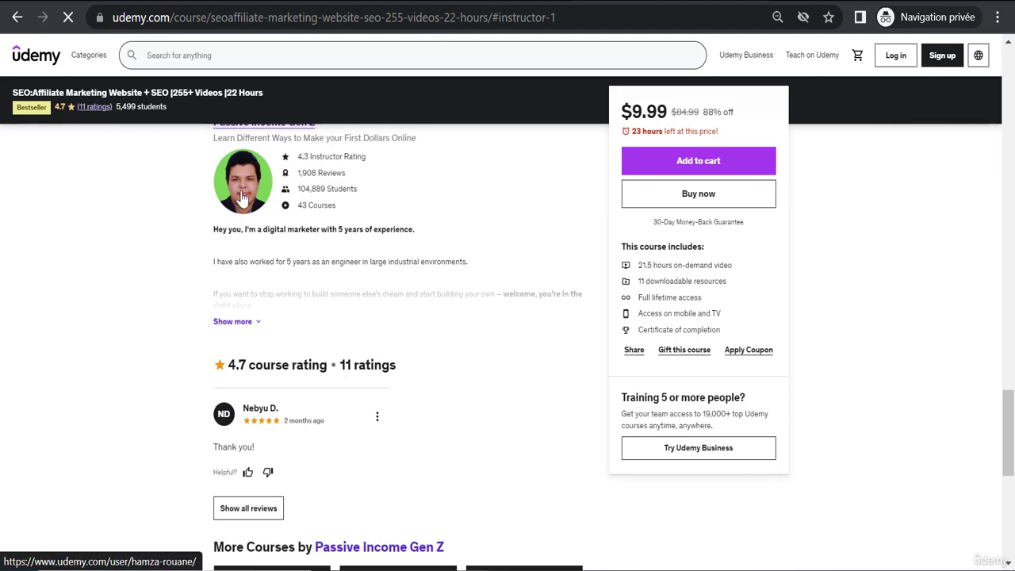
{"action": "left_click", "coordinate": [242, 198]}
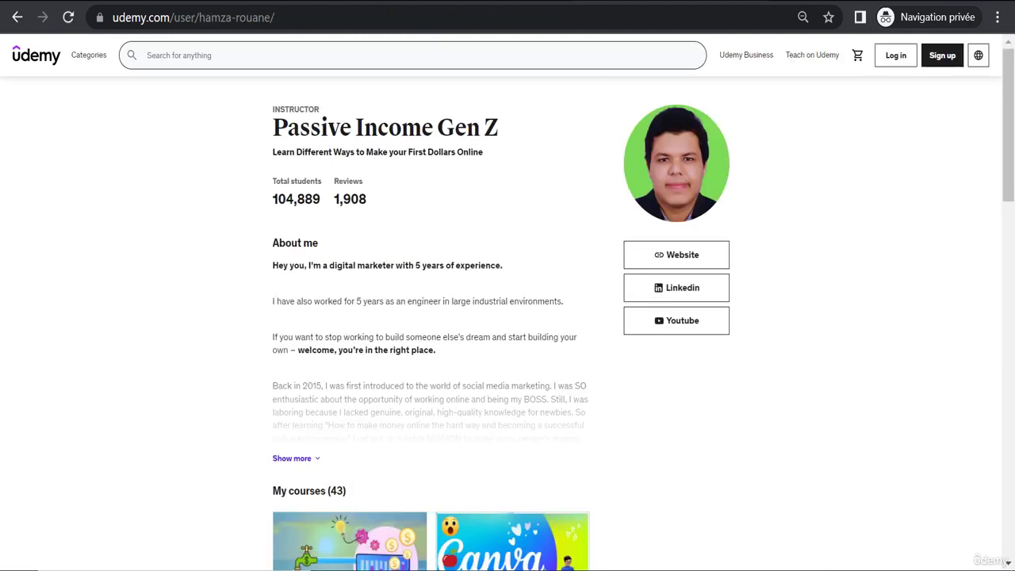
Return to the Udemy instructor account in the regular browser window and open the students' Q&A in its communication section
{"action": "mouse_move", "coordinate": [424, 556]}
{"action": "left_click", "coordinate": [422, 516]}
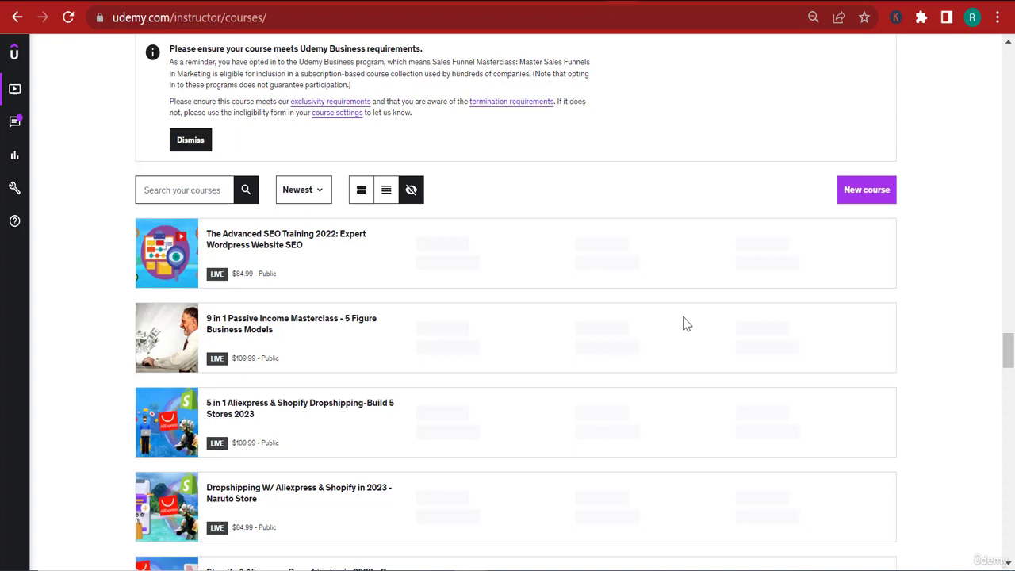
{"action": "scroll", "coordinate": [706, 322], "scroll_direction": "down", "scroll_amount": 2}
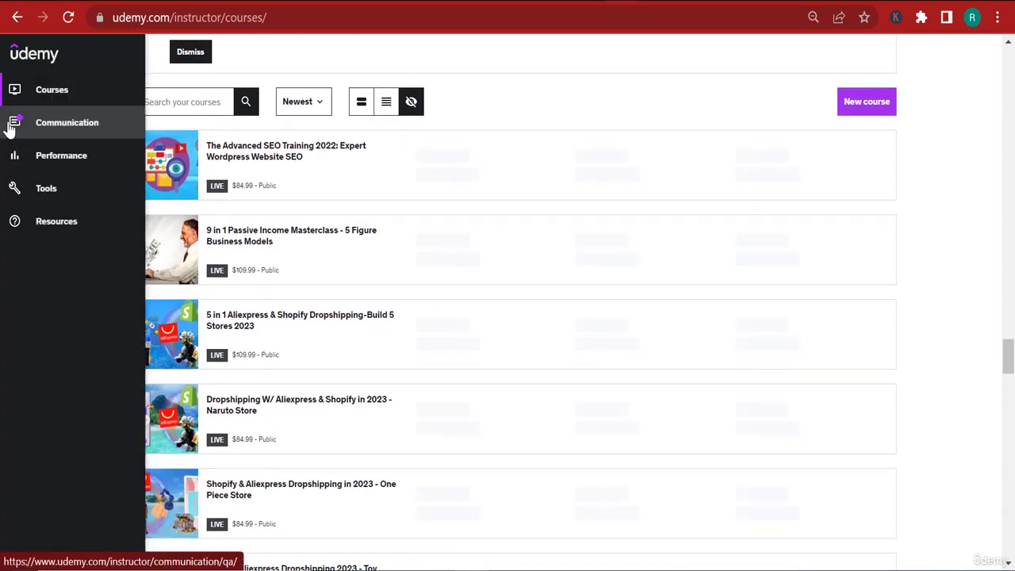
{"action": "left_click", "coordinate": [9, 127]}
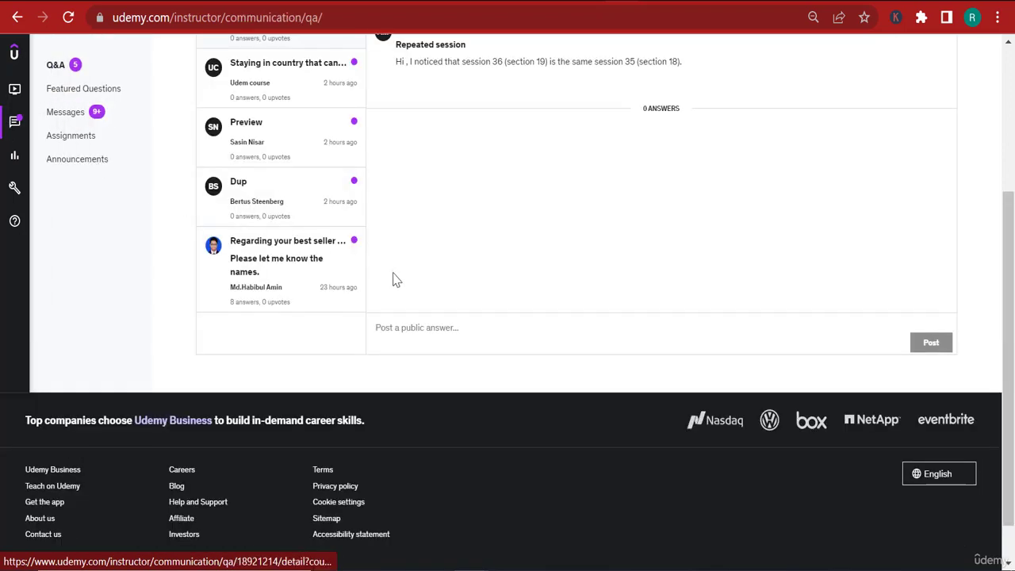
{"action": "scroll", "coordinate": [315, 251], "scroll_direction": "up", "scroll_amount": 2}
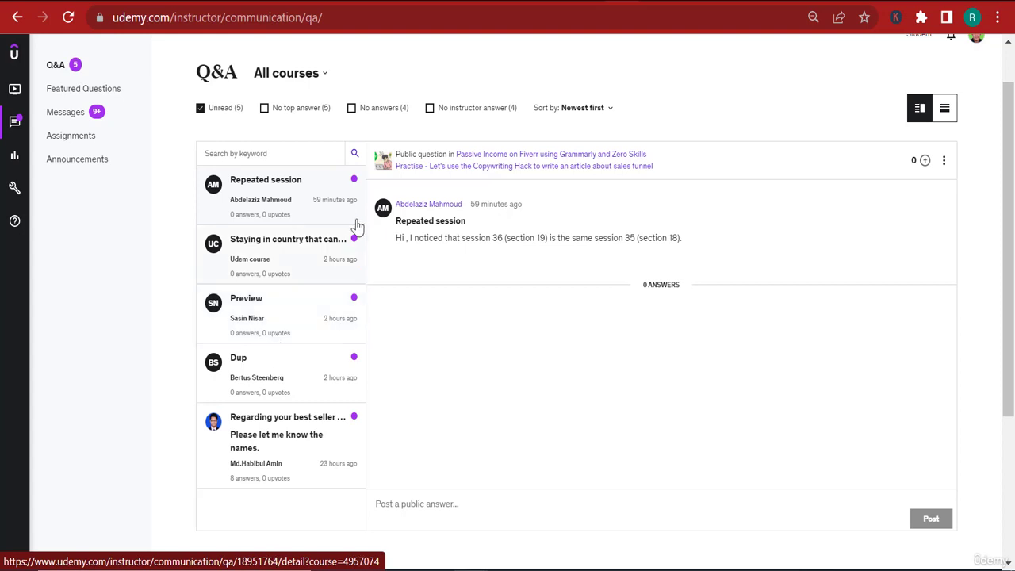
Copy the text of the student's "Repeated session" question
{"action": "triple_click", "coordinate": [499, 236]}
{"action": "right_click", "coordinate": [498, 236]}
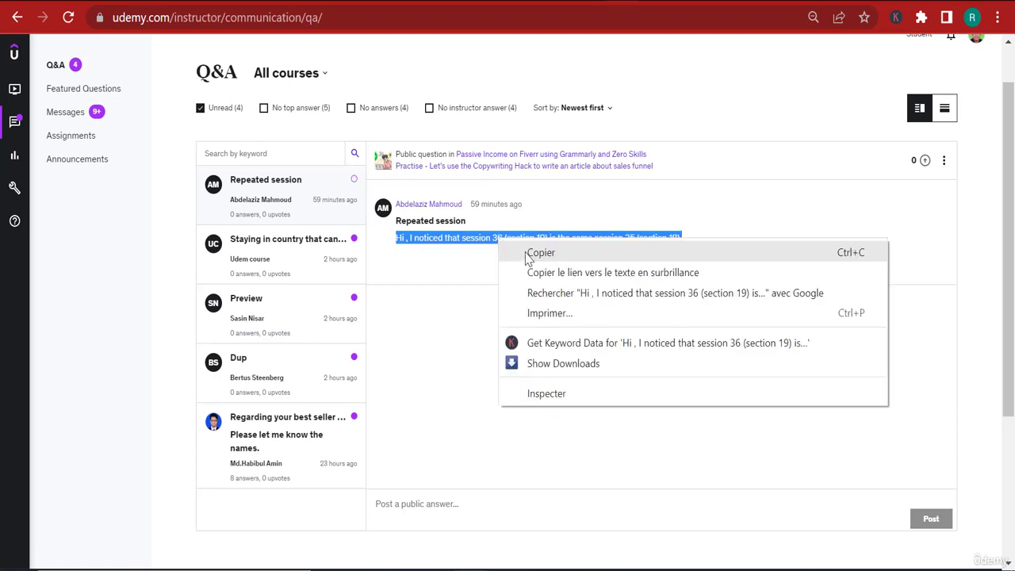
{"action": "left_click", "coordinate": [527, 252]}
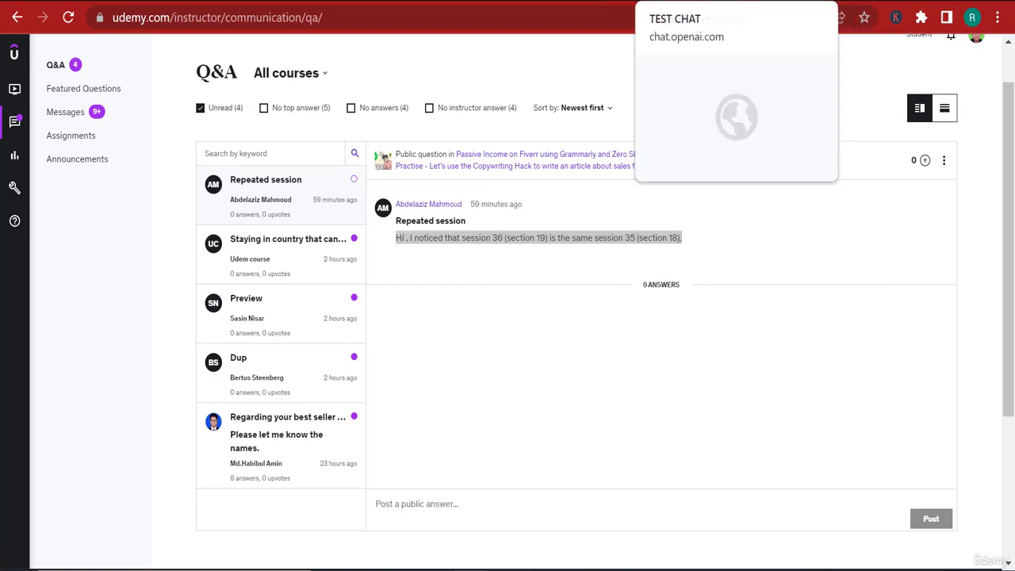
Ask ChatGPT in TEST CHAT "How can I apologize for this mistake", followed by the copied student question in quotation marks
{"action": "left_click", "coordinate": [698, 2]}
{"action": "scroll", "coordinate": [428, 484], "scroll_direction": "down", "scroll_amount": 1}
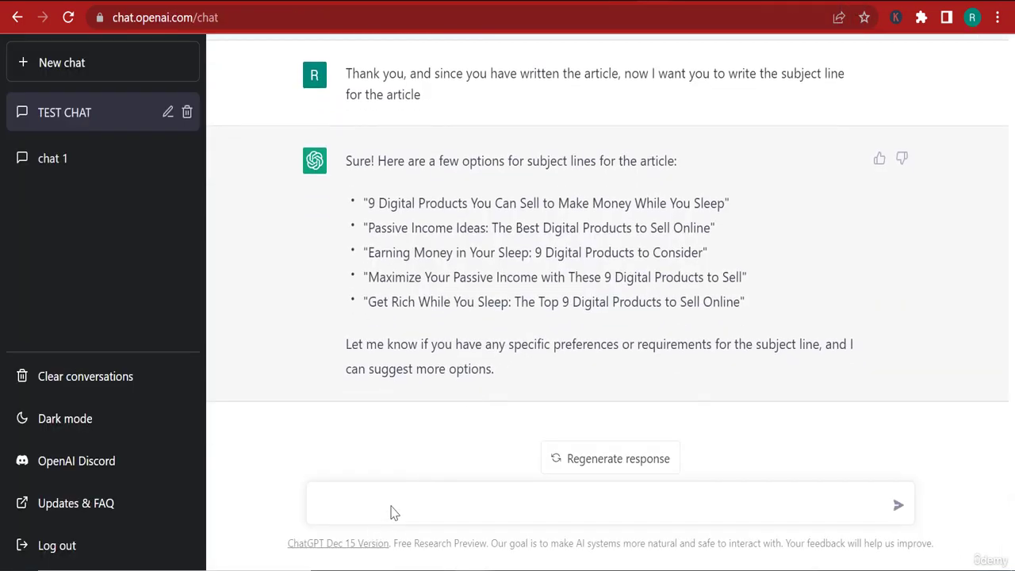
{"action": "left_click", "coordinate": [408, 495]}
{"action": "type", "text": "How can I apologize for this mistake "}
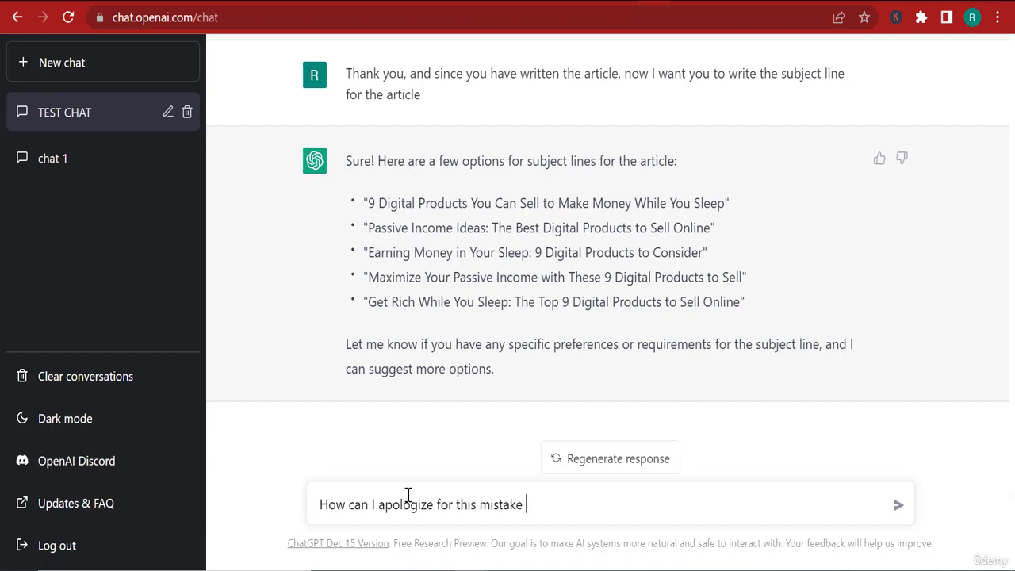
{"action": "type", "text": "\""}
{"action": "key", "text": "ctrl+v"}
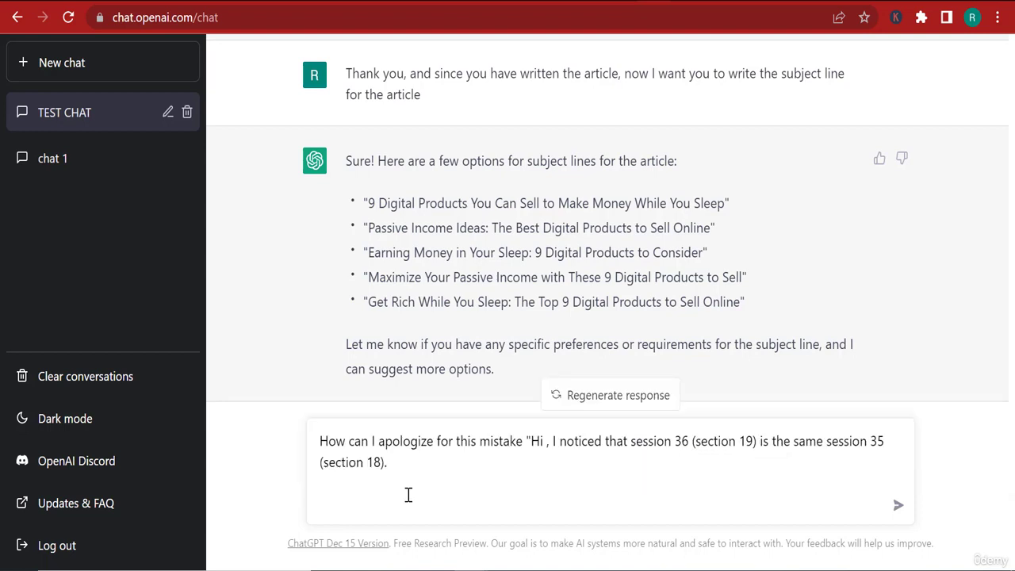
{"action": "key", "text": "BackSpace"}
{"action": "key", "text": "BackSpace"}
{"action": "type", "text": "\""}
{"action": "key", "text": "Return"}
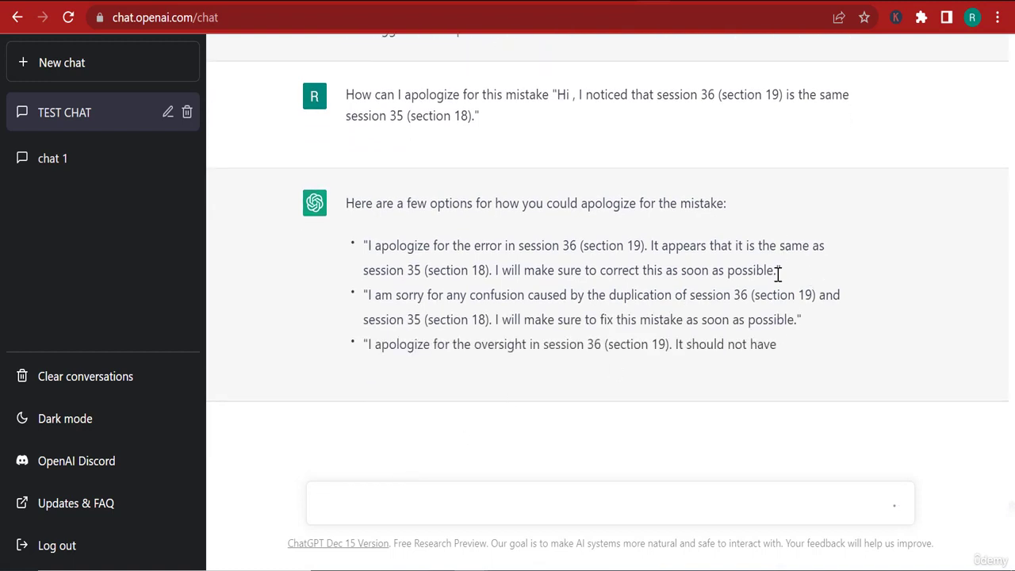
Copy ChatGPT's first suggested apology without its quotation marks and post it as the public answer to the "Repeated session" question on Udemy
{"action": "left_click_drag", "start_coordinate": [777, 271], "coordinate": [370, 221]}
{"action": "right_click", "coordinate": [370, 220]}
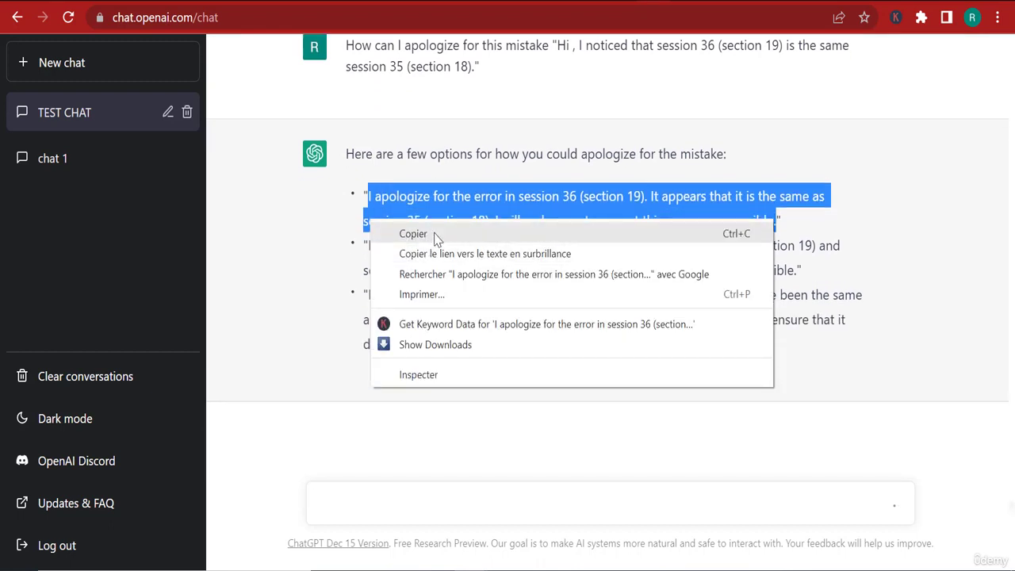
{"action": "left_click", "coordinate": [433, 233]}
{"action": "left_click", "coordinate": [621, 2]}
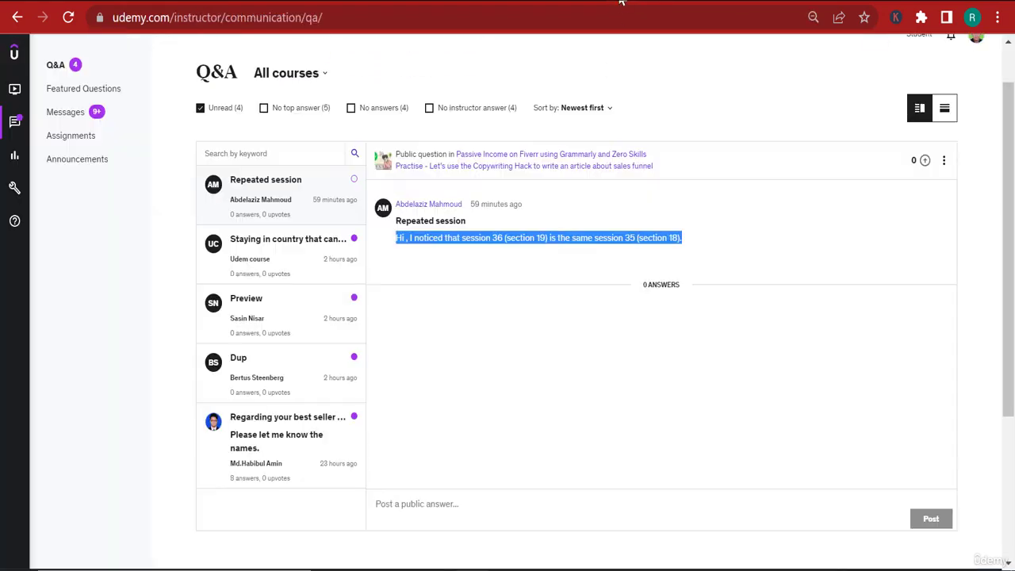
{"action": "left_click", "coordinate": [439, 497]}
{"action": "key", "text": "ctrl+v"}
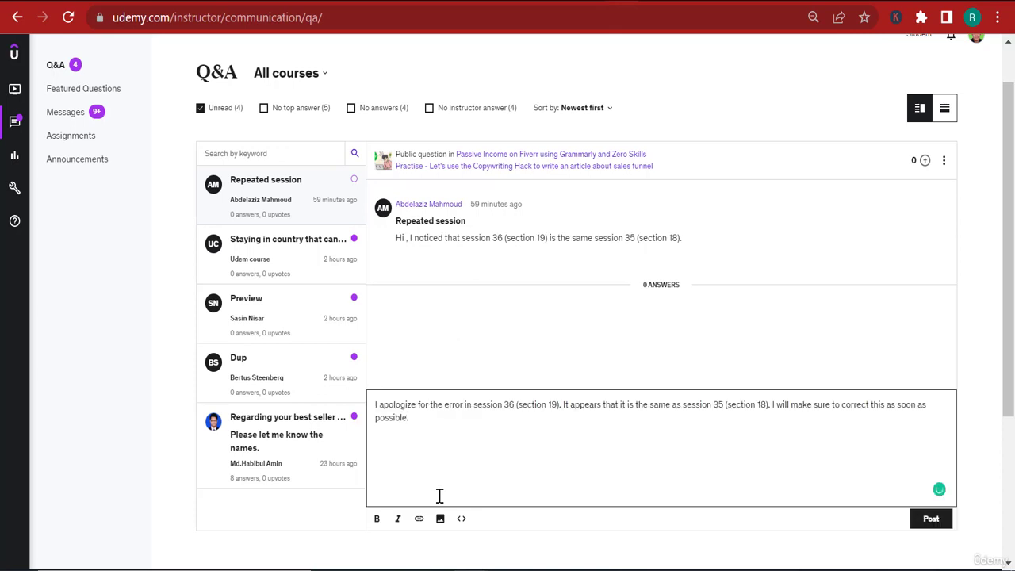
{"action": "left_click", "coordinate": [928, 521]}
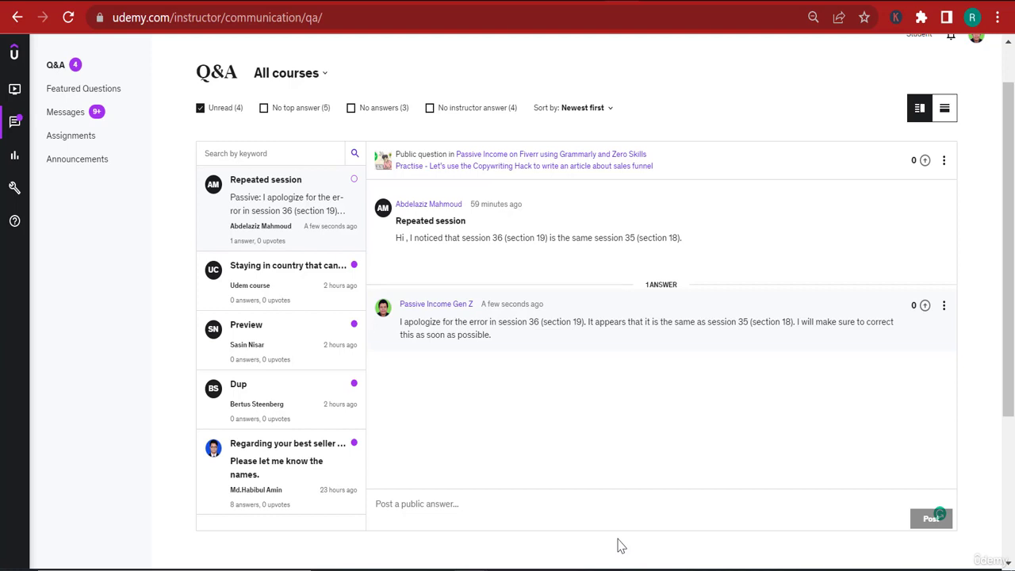
Open the Announcements section of Udemy's instructor communication area and switch to the copywriting question slides in PowerPoint
{"action": "mouse_move", "coordinate": [42, 159]}
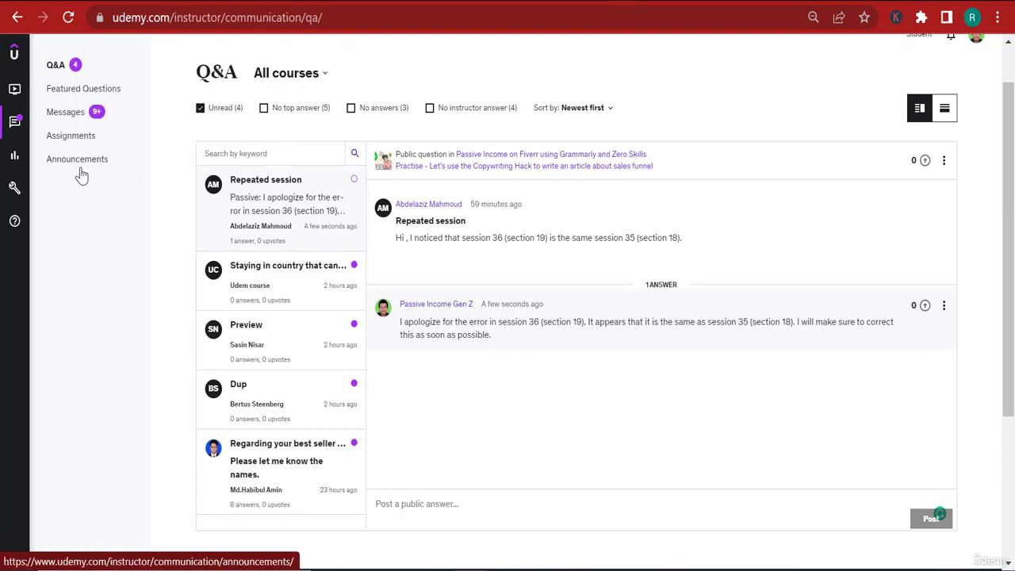
{"action": "left_click", "coordinate": [81, 166]}
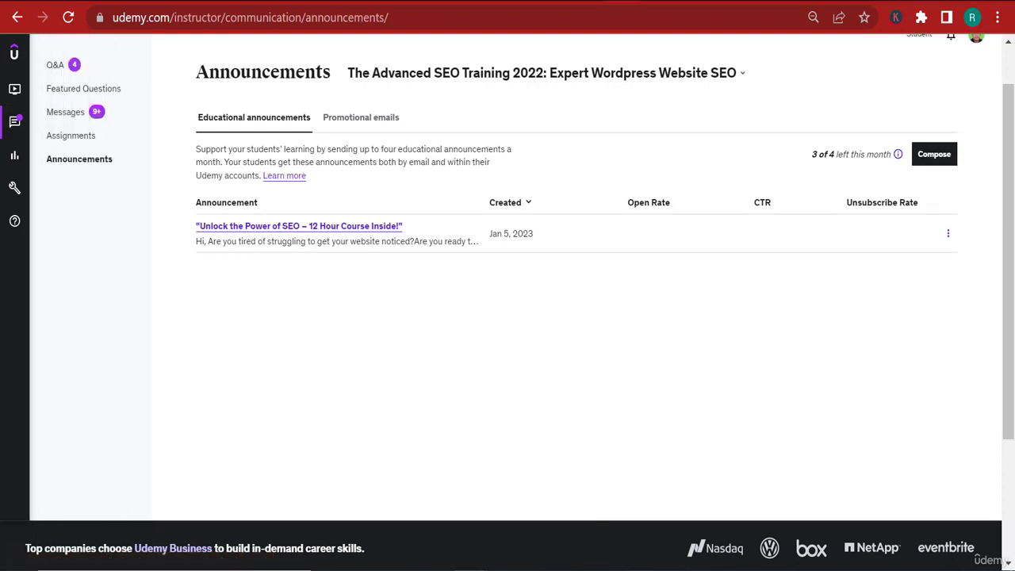
{"action": "mouse_move", "coordinate": [640, 568]}
{"action": "left_click", "coordinate": [700, 541]}
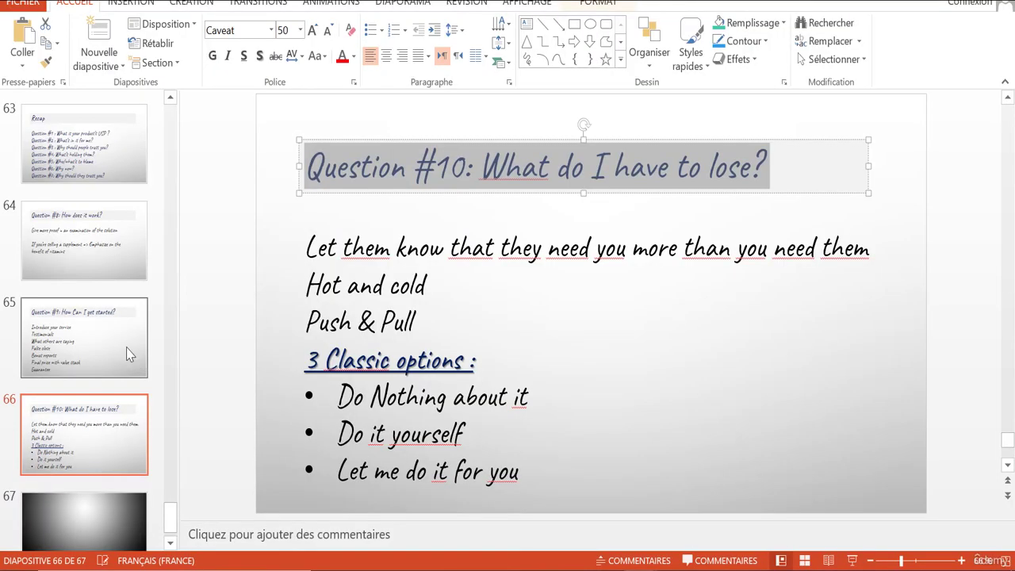
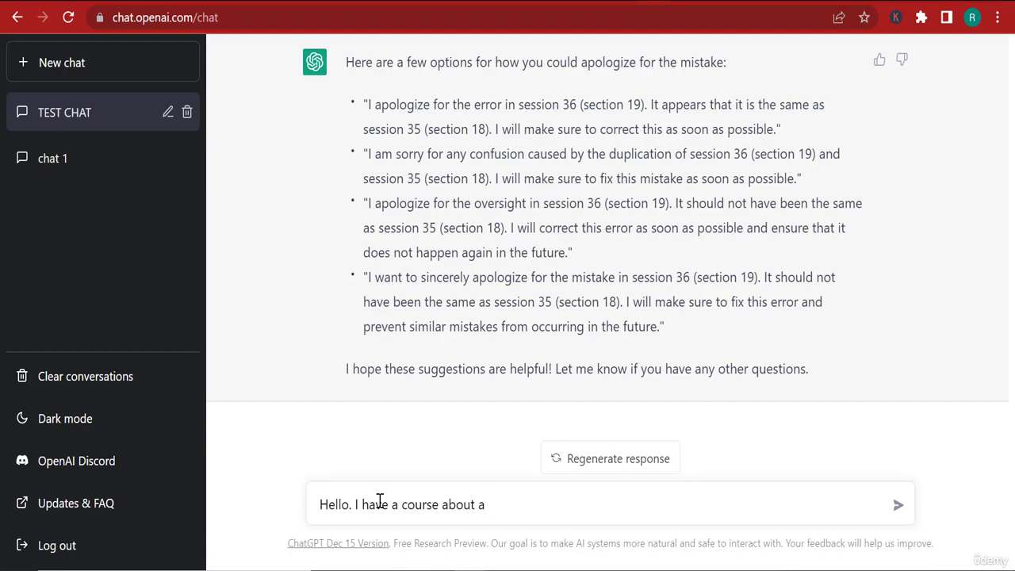
Complete the opening of the ChatGPT prompt as "Hello. I have a course about amazon affiliate marketing SEO on Udemy"
{"action": "type", "text": "mazon affilia"}
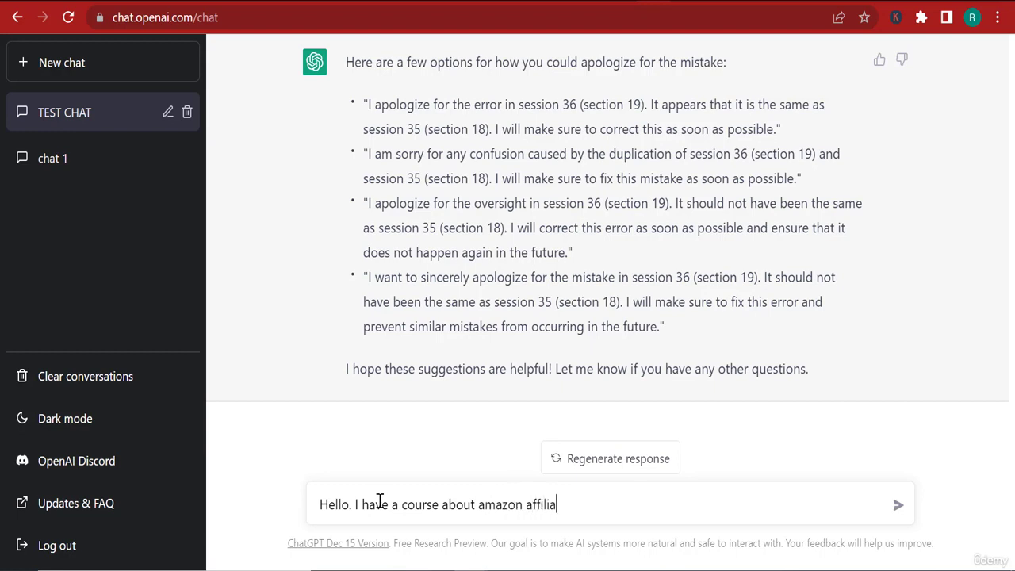
{"action": "type", "text": "te marketing"}
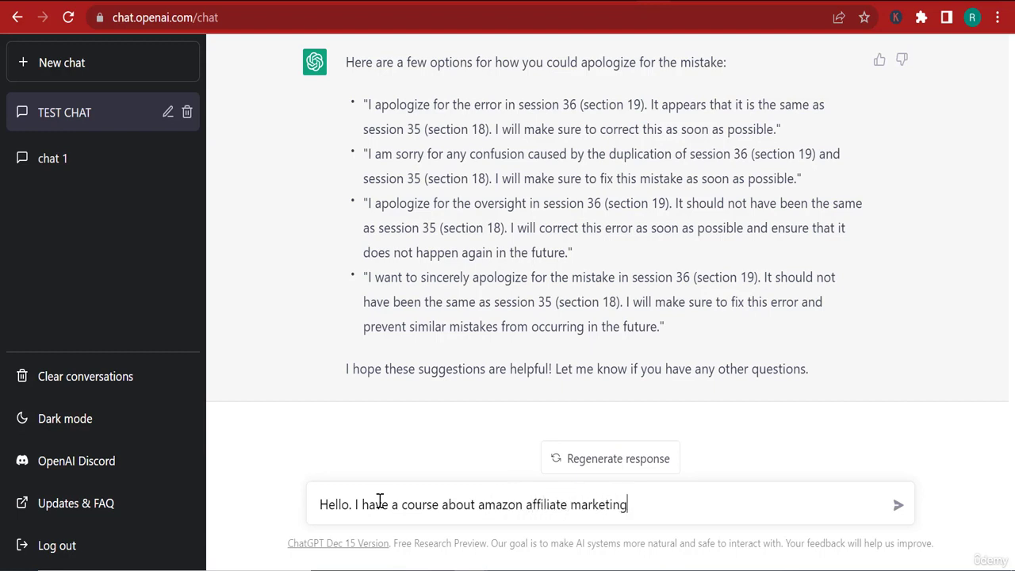
{"action": "type", "text": " SEO o"}
{"action": "key", "text": "BackSpace"}
{"action": "type", "text": "N"}
{"action": "key", "text": "BackSpace"}
{"action": "type", "text": "n Udem"}
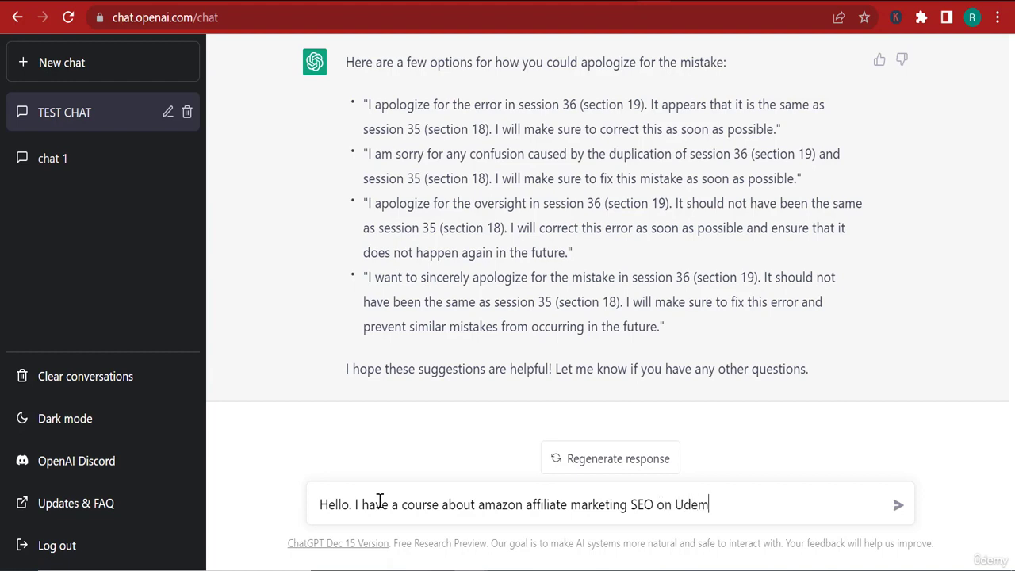
Add to the prompt "The course is 12 Hours and I want you to write an email that I can send to my students"
{"action": "type", "text": "y. The course is 1"}
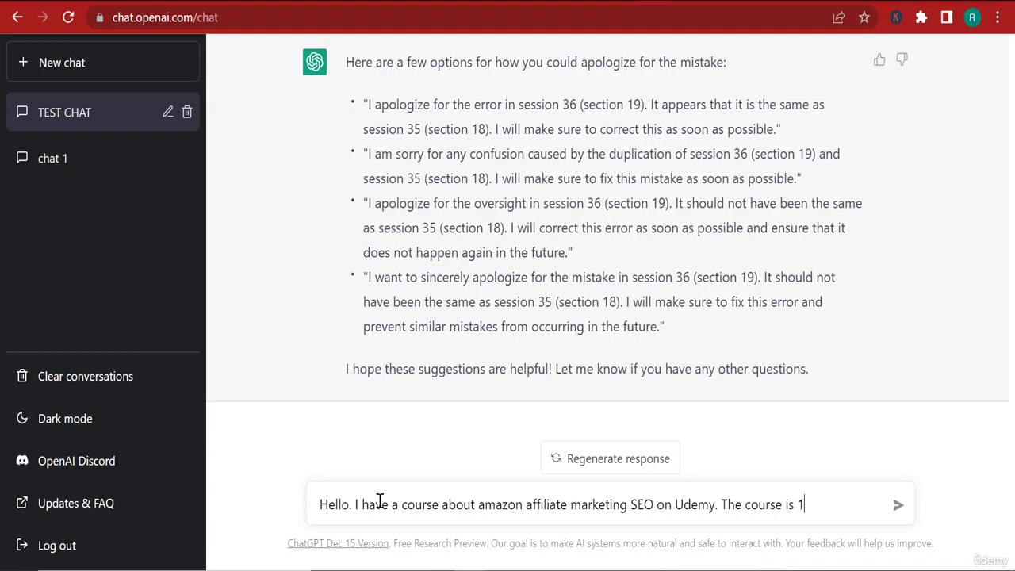
{"action": "type", "text": "2 Hours and I wi"}
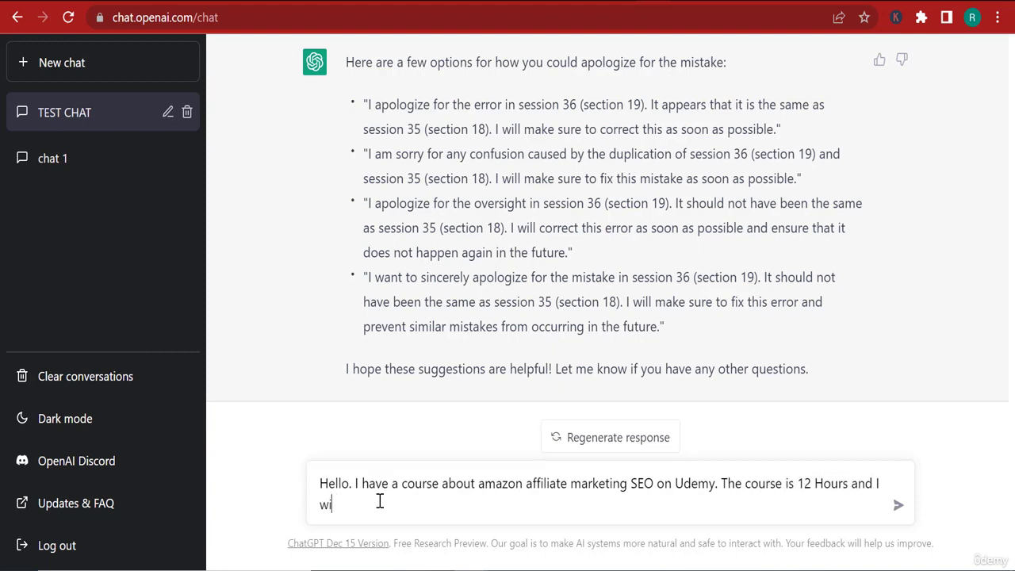
{"action": "key", "text": "BackSpace"}
{"action": "type", "text": "ant you to wrie"}
{"action": "key", "text": "BackSpace"}
{"action": "type", "text": "te a promot"}
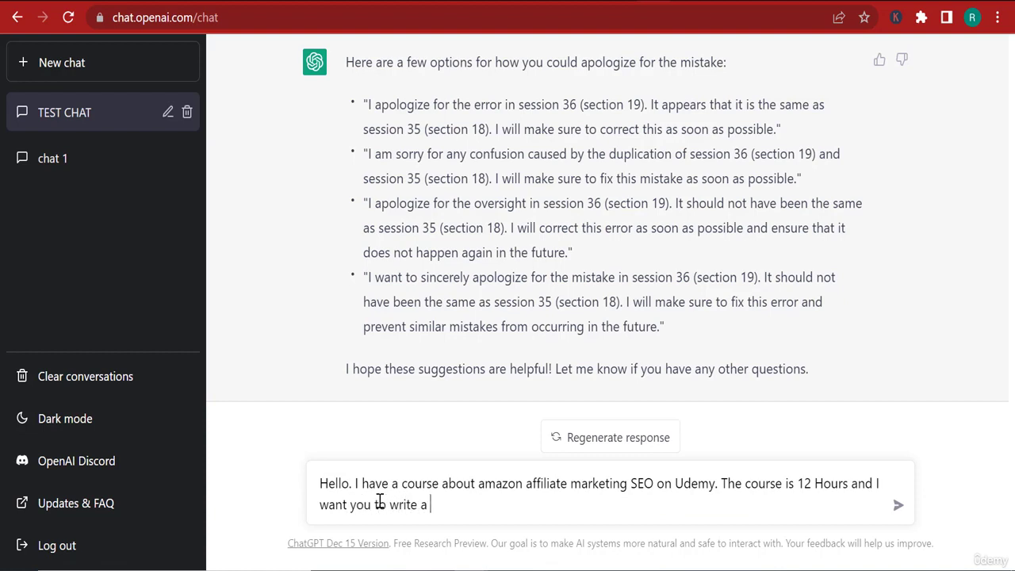
{"action": "key", "text": "BackSpace"}
{"action": "key", "text": "BackSpace"}
{"action": "key", "text": "BackSpace"}
{"action": "type", "text": "n email that I can send to my s"}
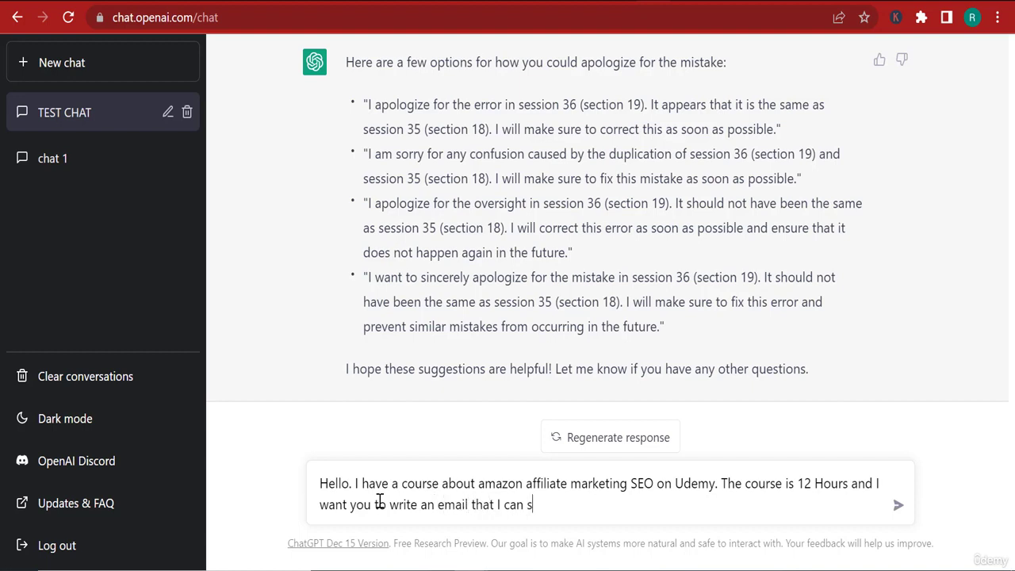
{"action": "type", "text": "tud"}
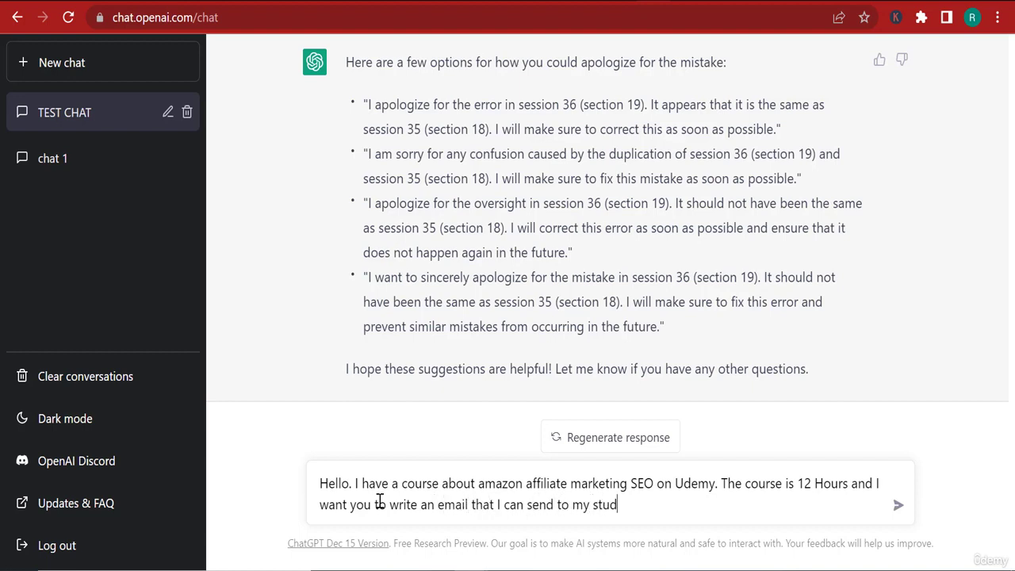
Continue the prompt with "to reingage with them and to send them back to the course. So that they can watch and leave reviews."
{"action": "type", "text": "ents to reing"}
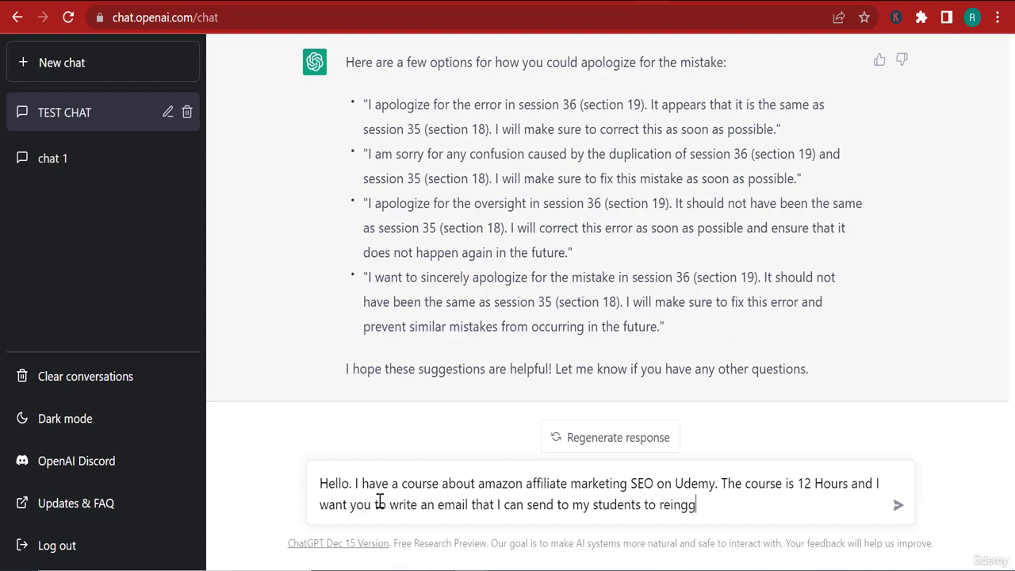
{"action": "type", "text": "age with theme an"}
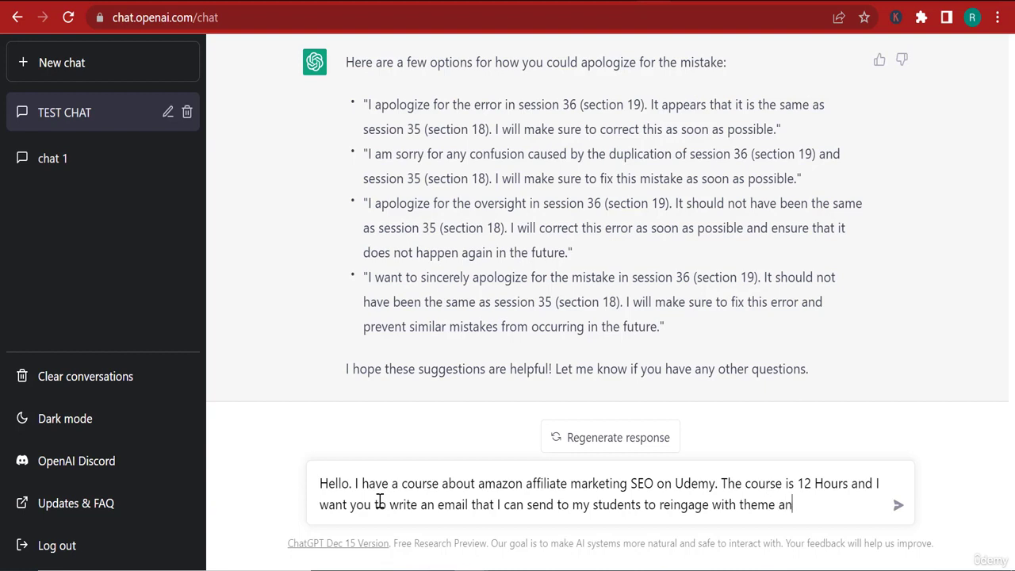
{"action": "key", "text": "BackSpace"}
{"action": "key", "text": "BackSpace"}
{"action": "type", "text": "and to send th"}
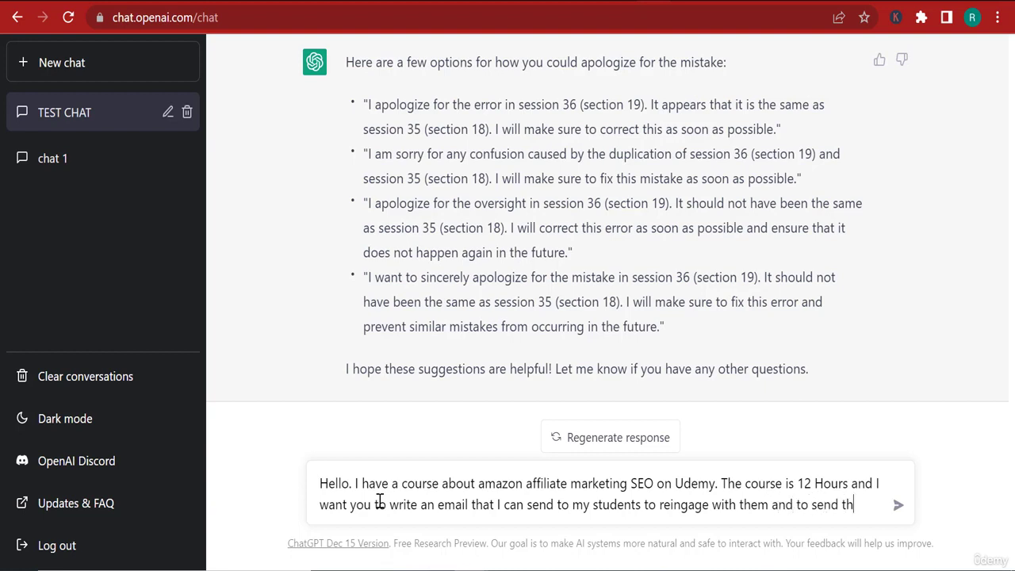
{"action": "type", "text": "em back to th"}
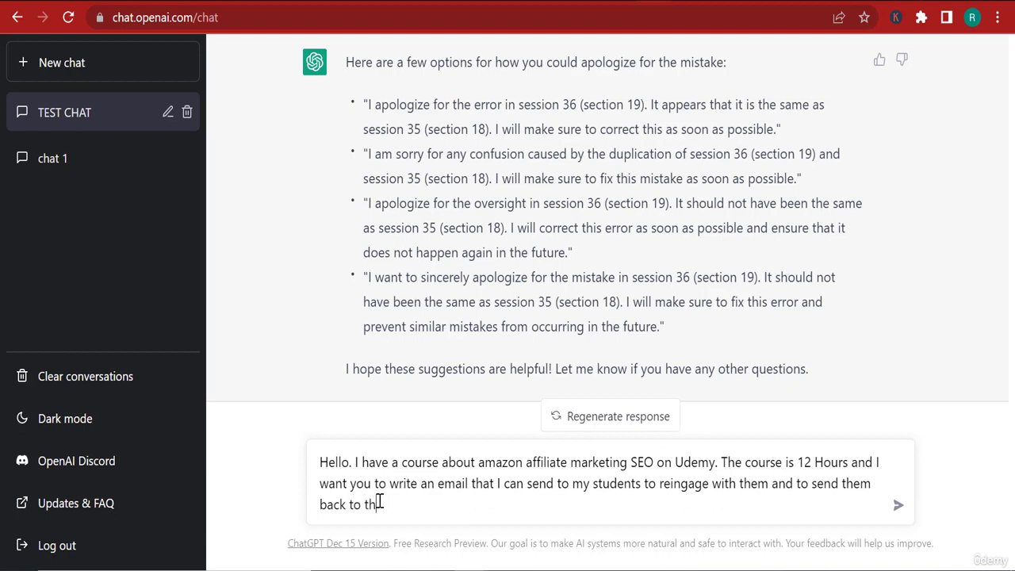
{"action": "type", "text": "e course. So that they"}
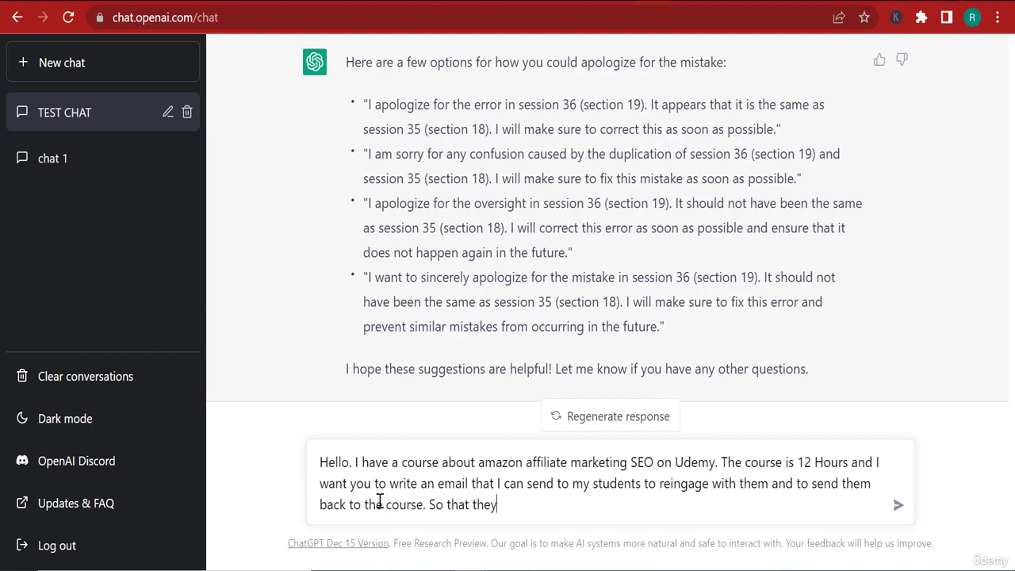
{"action": "type", "text": " can watch and"}
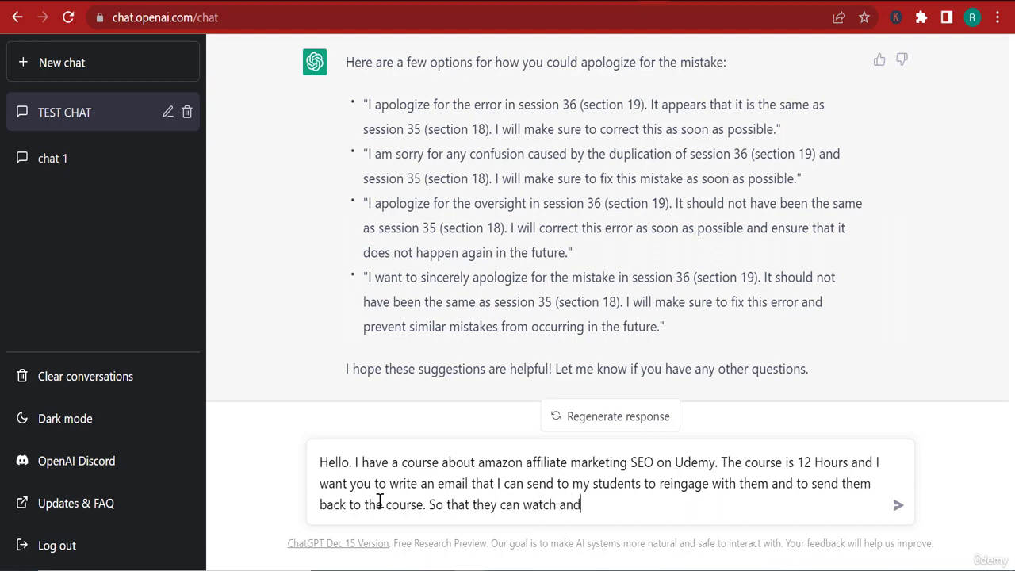
{"action": "type", "text": " leave rrviews. My"}
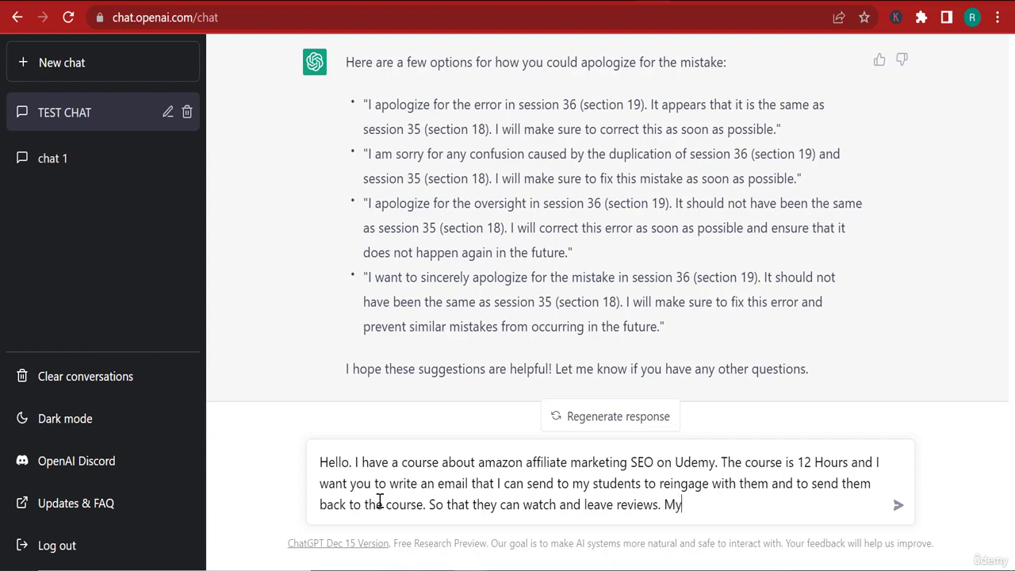
Describe the course in the prompt with "My course is a best in class course and it contains 10 Different chapters"
{"action": "type", "text": " course is a be"}
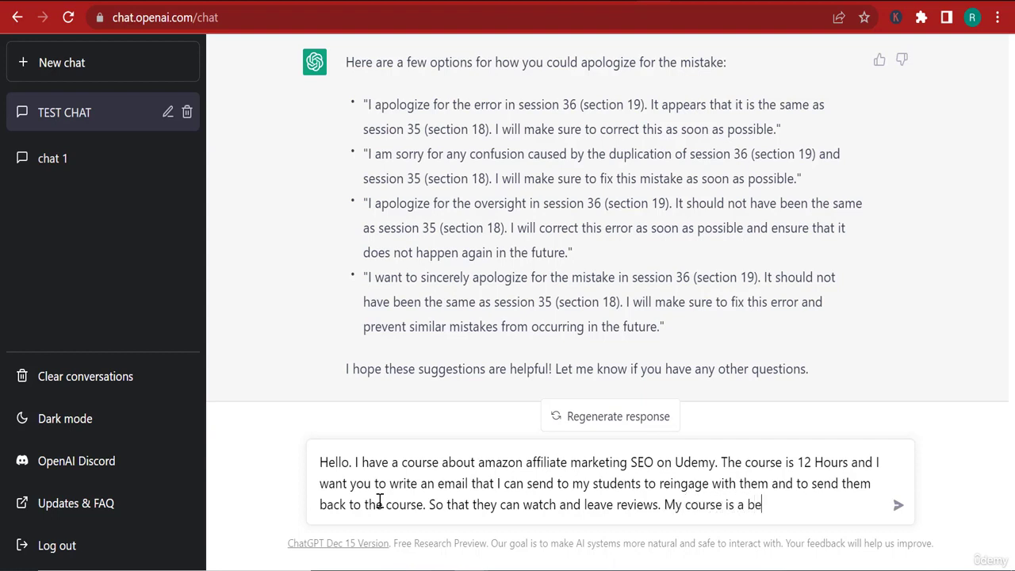
{"action": "type", "text": "st in class course and it contra"}
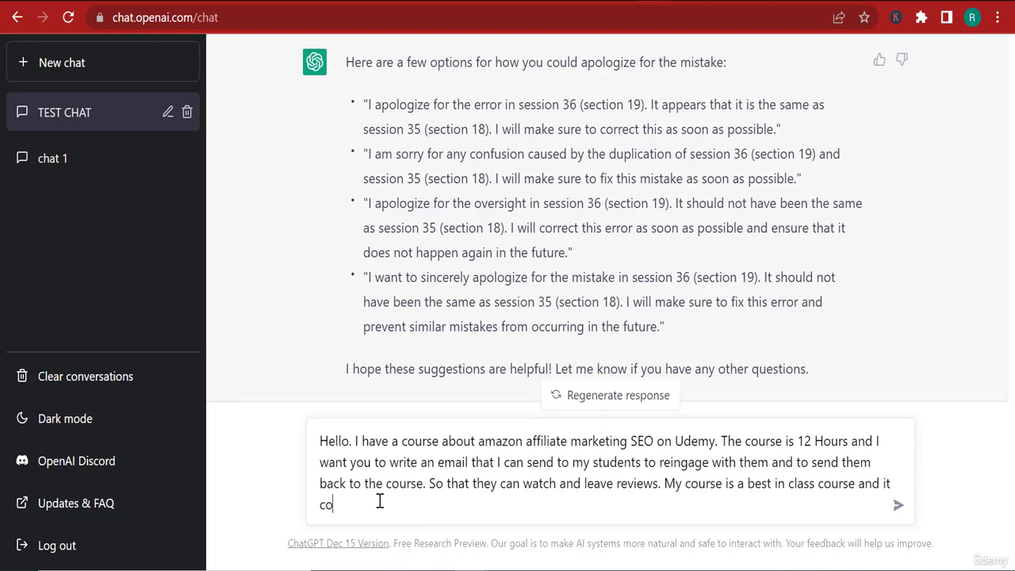
{"action": "type", "text": "i"}
{"action": "key", "text": "BackSpace"}
{"action": "key", "text": "BackSpace"}
{"action": "type", "text": "ains 10 Diffe"}
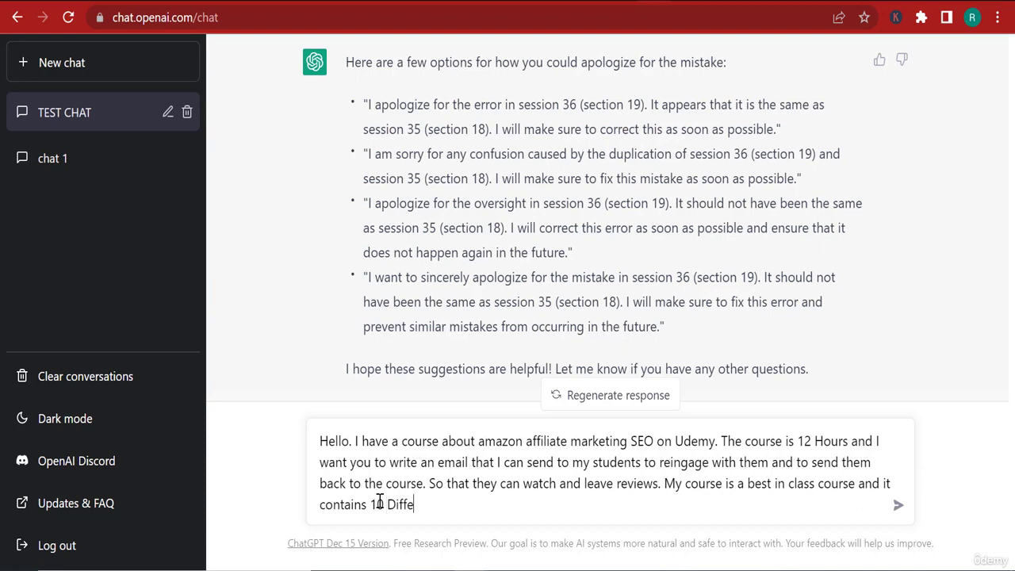
{"action": "type", "text": "ren"}
{"action": "key", "text": "BackSpace"}
{"action": "type", "text": "ent chapter"}
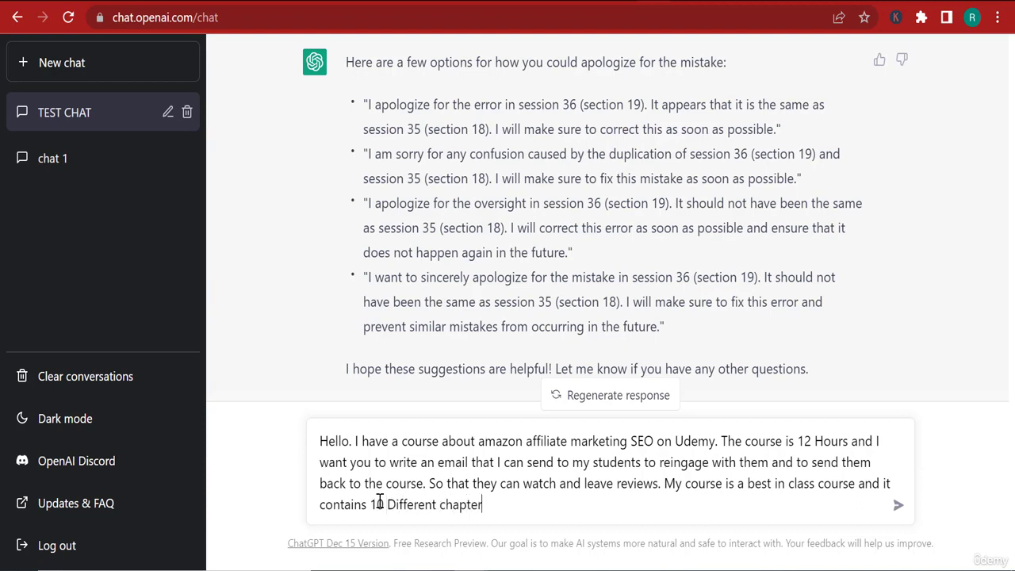
Extend the course description with "and it teaches people to go from SEO zero to hero in 12 Hours."
{"action": "type", "text": "s  and it teaches pep"}
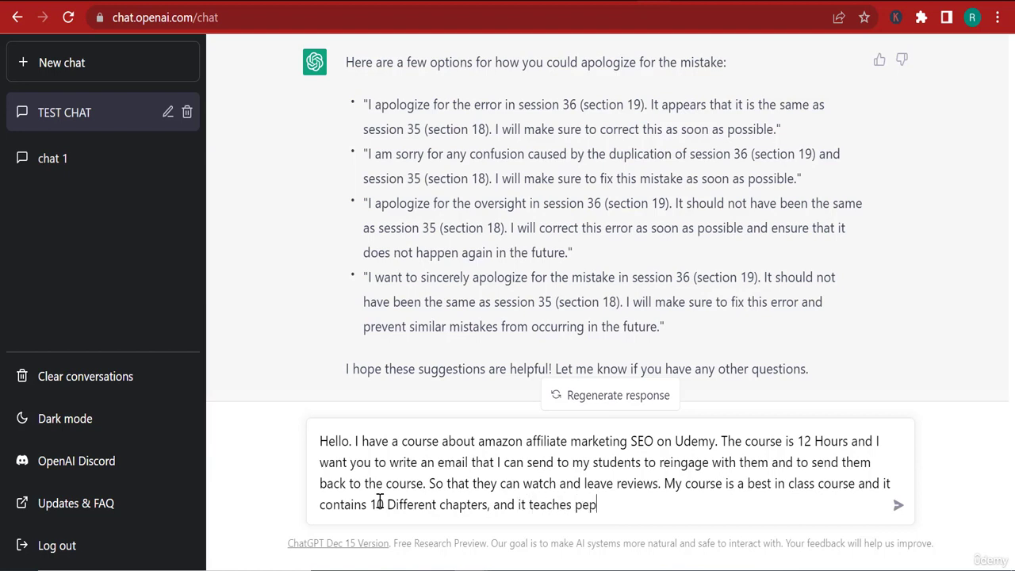
{"action": "key", "text": "BackSpace"}
{"action": "type", "text": "ople to go from SEO "}
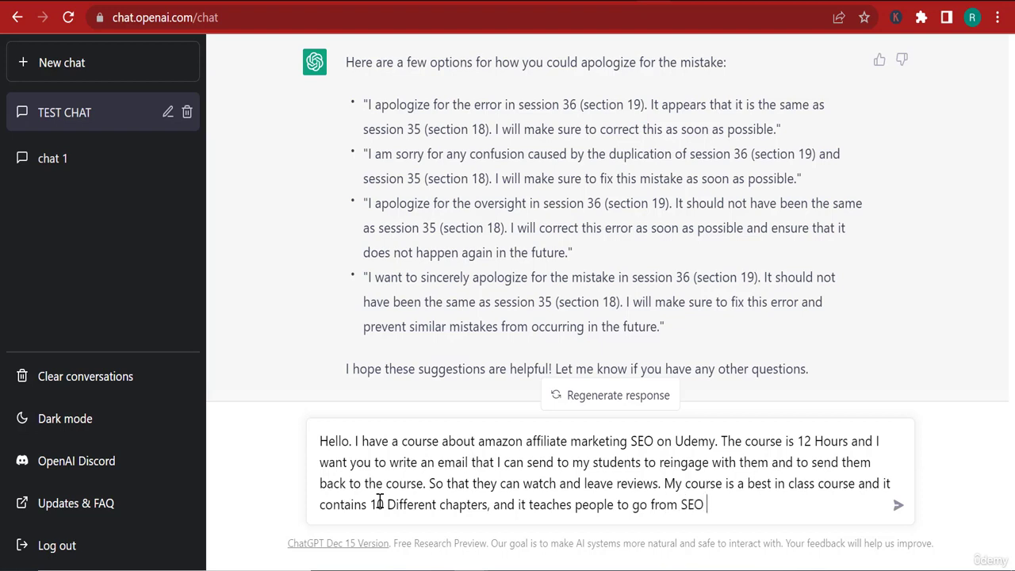
{"action": "type", "text": "zero to ghe"}
{"action": "key", "text": "BackSpace"}
{"action": "key", "text": "BackSpace"}
{"action": "key", "text": "BackSpace"}
{"action": "type", "text": "hero in"}
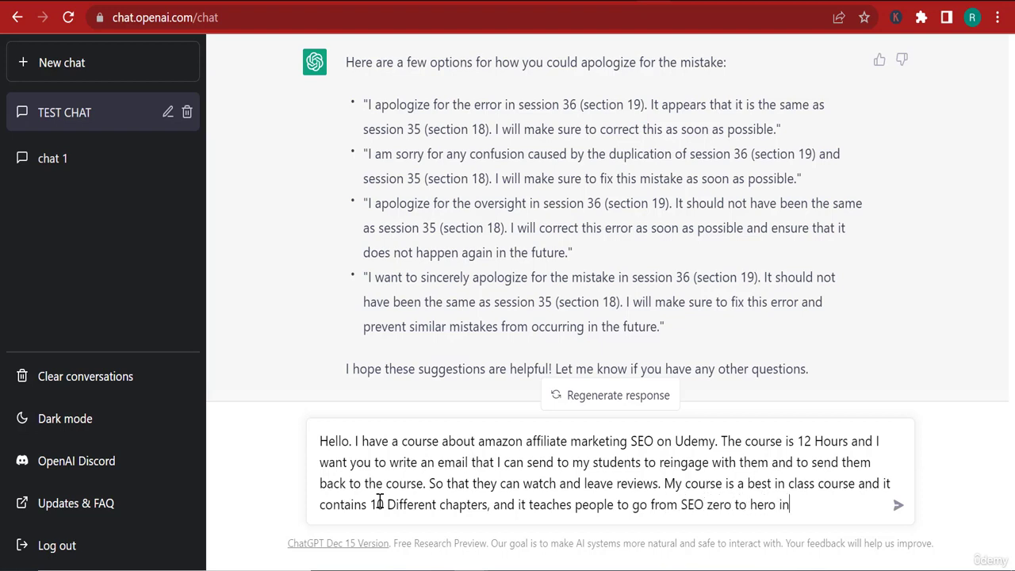
{"action": "type", "text": " 12 Hiou"}
{"action": "key", "text": "BackSpace"}
{"action": "type", "text": "iour"}
{"action": "key", "text": "BackSpace"}
{"action": "type", "text": "ours. I aklslso have FRE"}
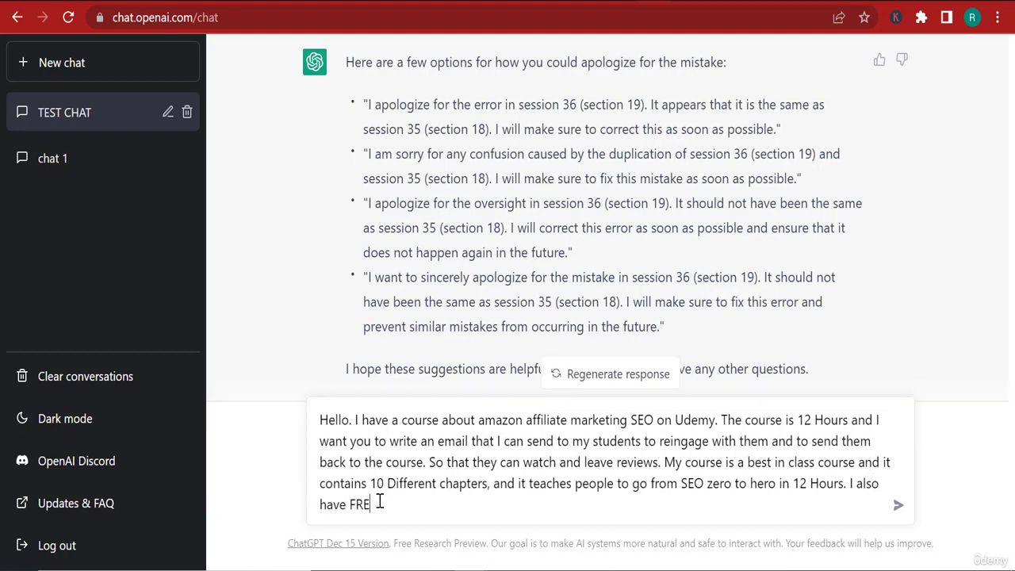
Complete the prompt sentence "I also have FREE ressources attached as well inside the course."
{"action": "type", "text": " E"}
{"action": "key", "text": "BackSpace"}
{"action": "key", "text": "BackSpace"}
{"action": "type", "text": "E ressources atta"}
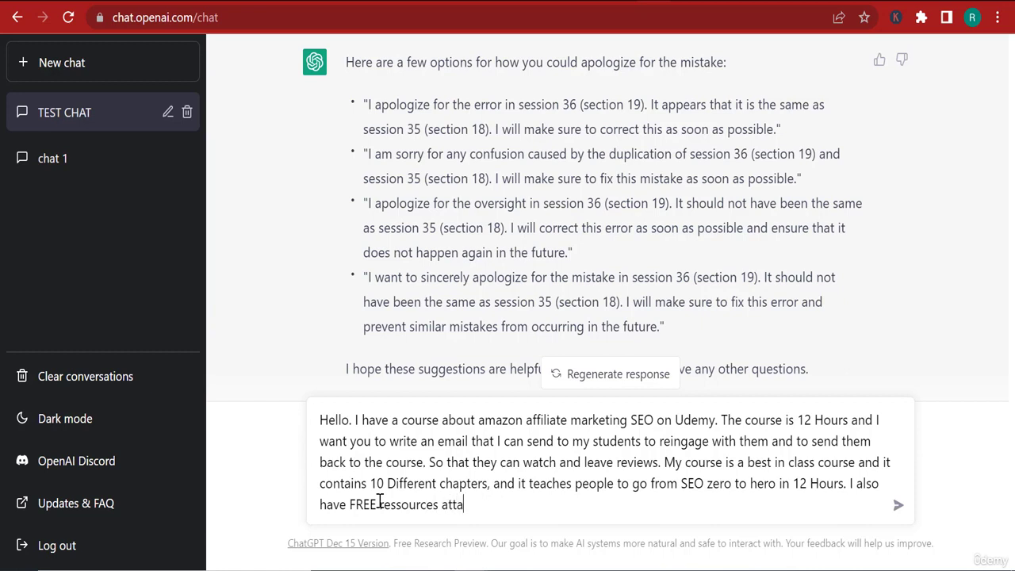
{"action": "type", "text": "ched as well in"}
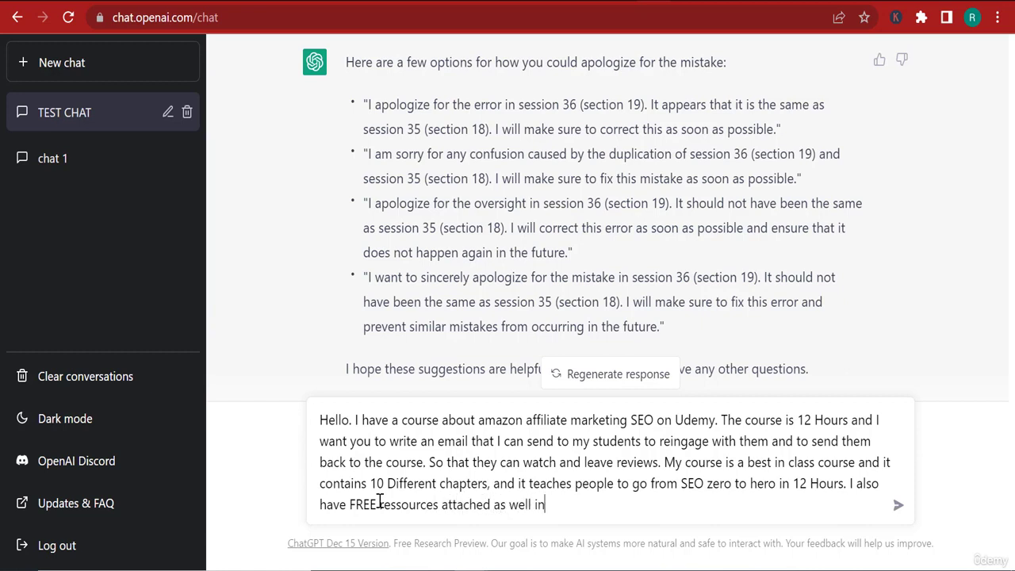
{"action": "type", "text": "side the course."}
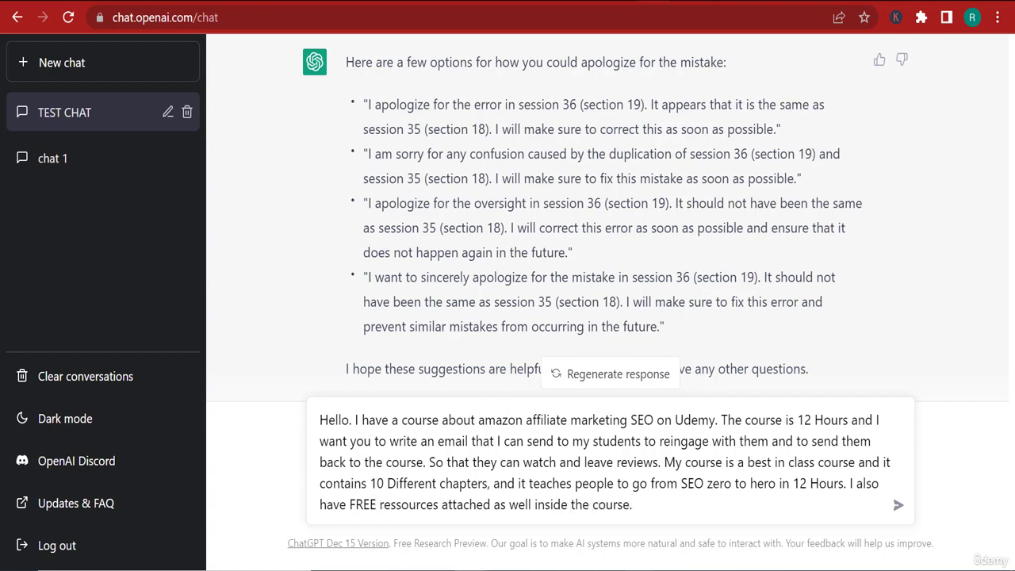
Switch to the PowerPoint presentation and copy all seven questions listed on the Recap slide
{"action": "left_click", "coordinate": [704, 516]}
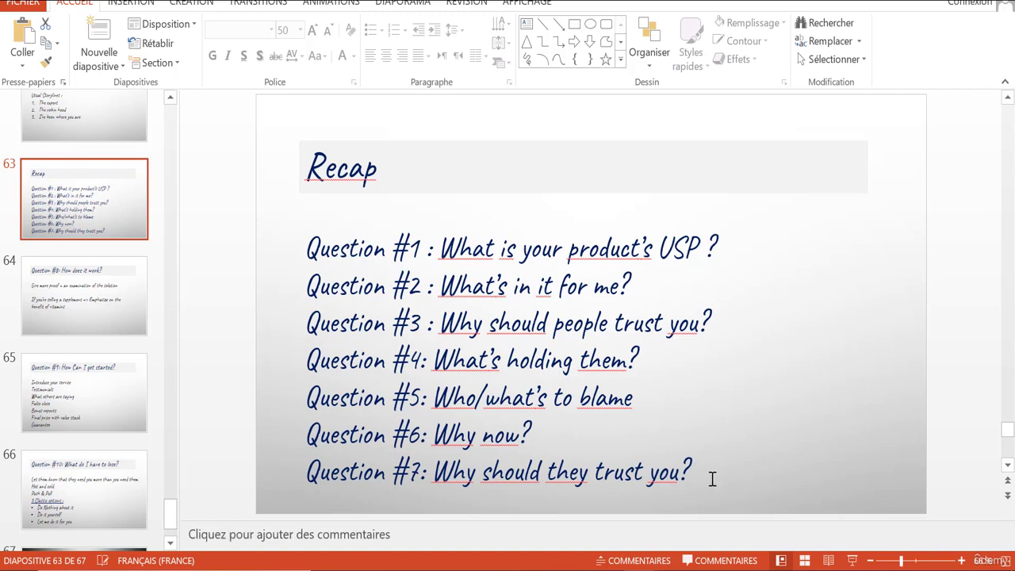
{"action": "left_click_drag", "start_coordinate": [682, 472], "coordinate": [329, 397]}
{"action": "left_click", "coordinate": [311, 265]}
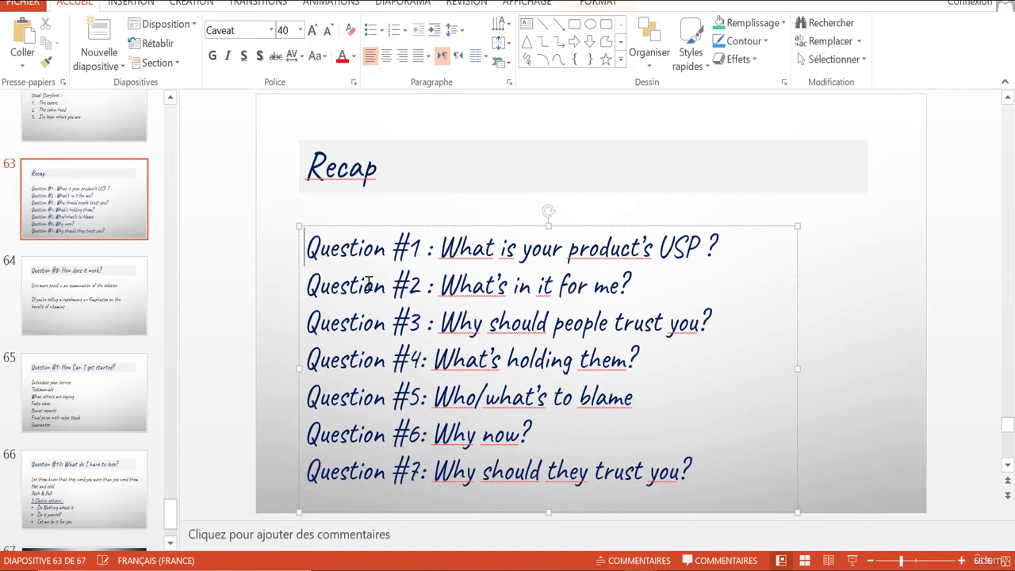
{"action": "left_click_drag", "start_coordinate": [306, 247], "coordinate": [712, 472]}
{"action": "key", "text": "ctrl+c"}
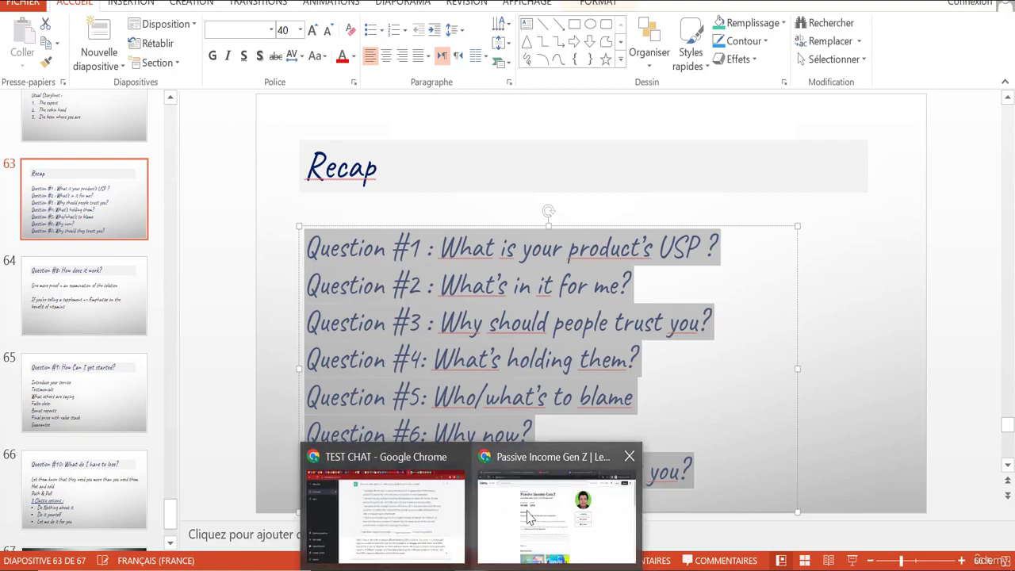
Return to the ChatGPT prompt and add "I want you to use the following syntax inspired by the book the 16 Word sales letter by"
{"action": "left_click", "coordinate": [456, 519]}
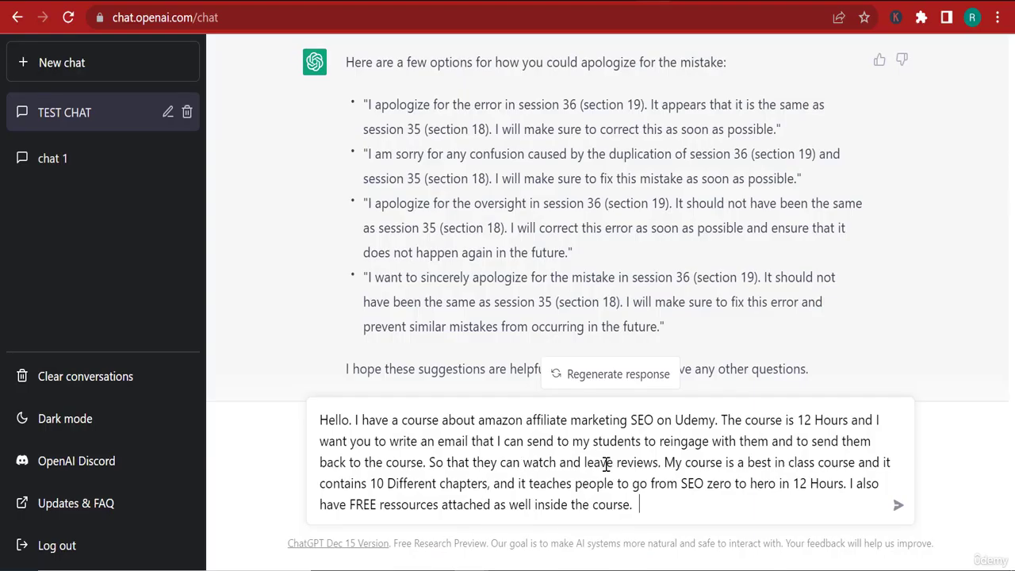
{"action": "type", "text": "I want you to use th"}
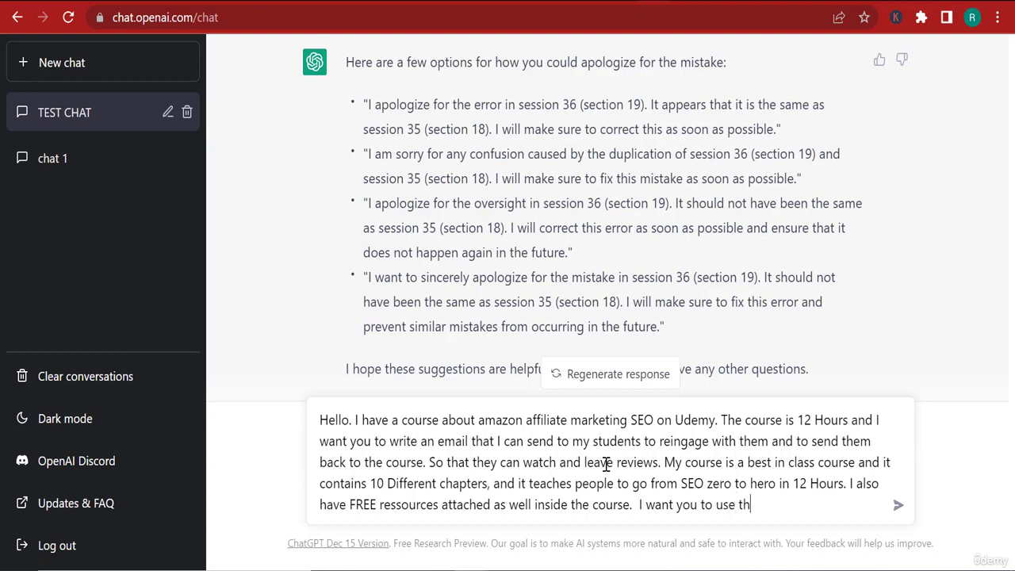
{"action": "type", "text": "e following sy"}
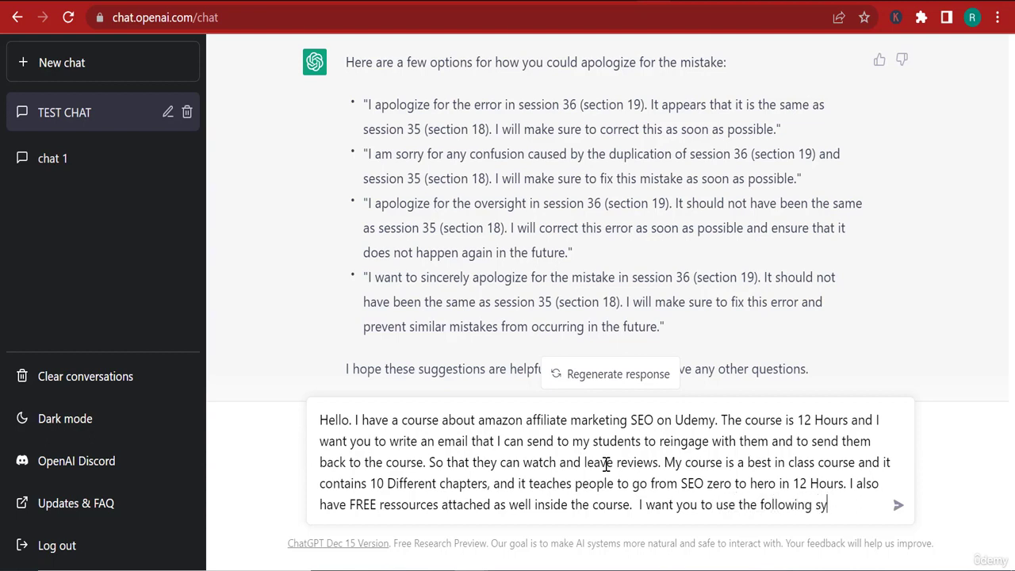
{"action": "type", "text": "ntax insi"}
{"action": "type", "text": "ired by t"}
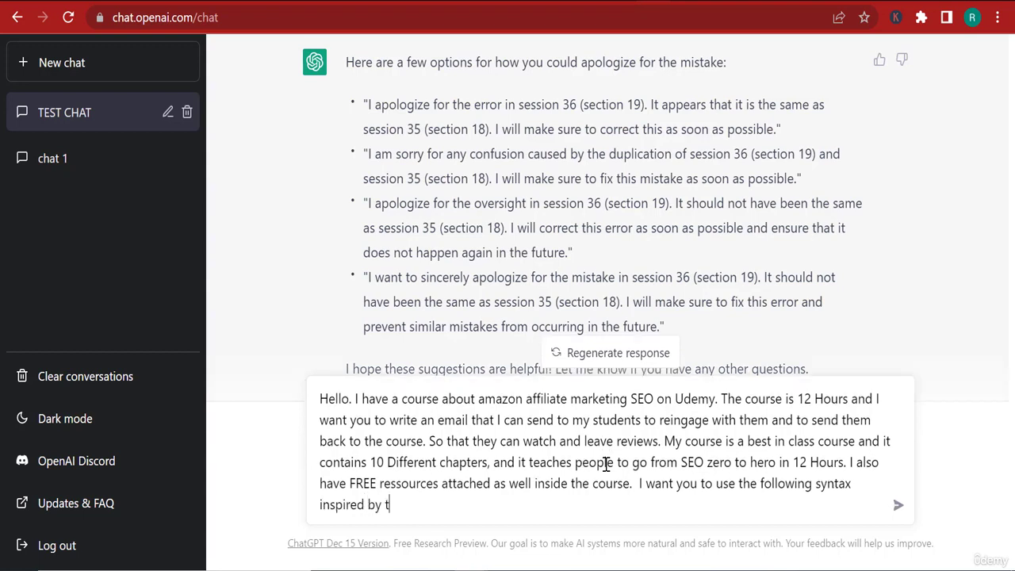
{"action": "type", "text": "he book the "}
{"action": "type", "text": "160"}
{"action": "type", "text": "S"}
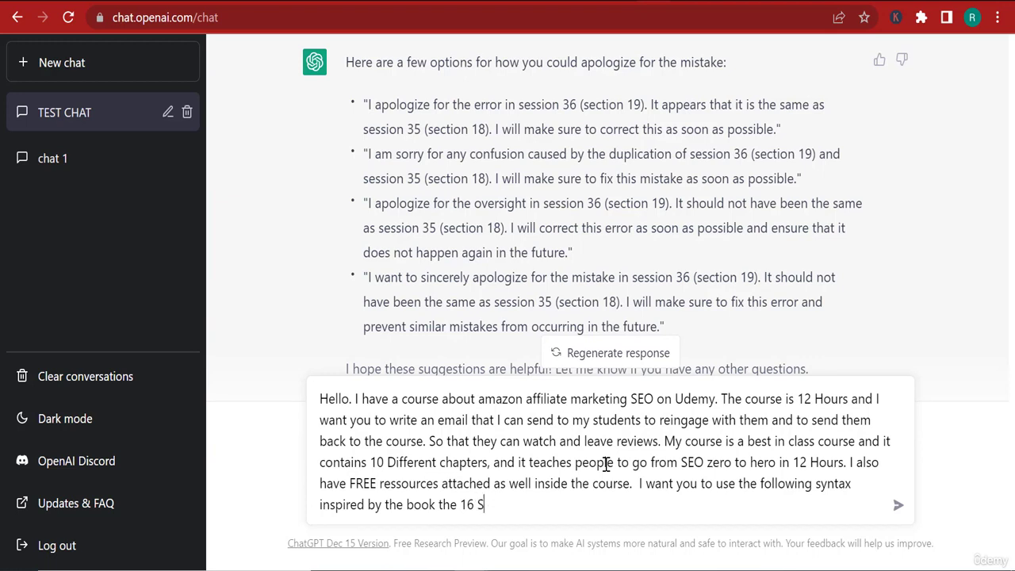
{"action": "key", "text": "BackSpace"}
{"action": "type", "text": "Word sales letter by"}
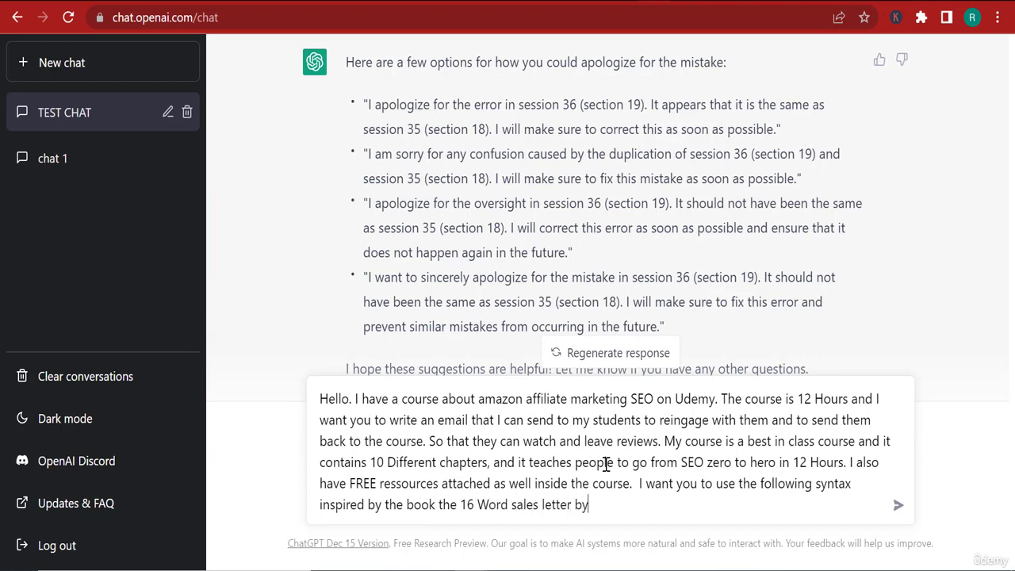
Complete the book reference in the prompt with the author "evaldo Albuquerque."
{"action": "type", "text": " evaldo Al"}
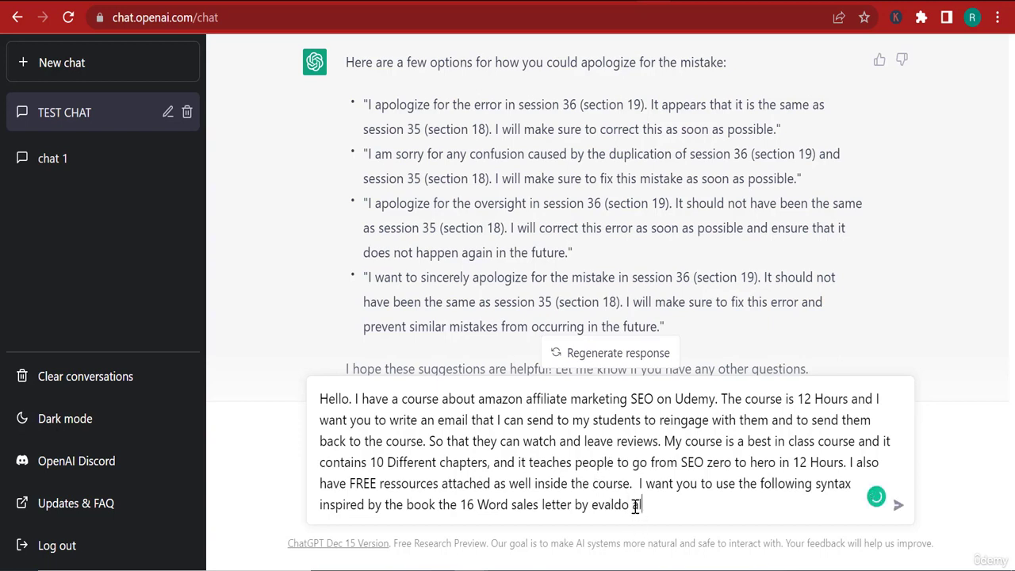
{"action": "type", "text": "buque"}
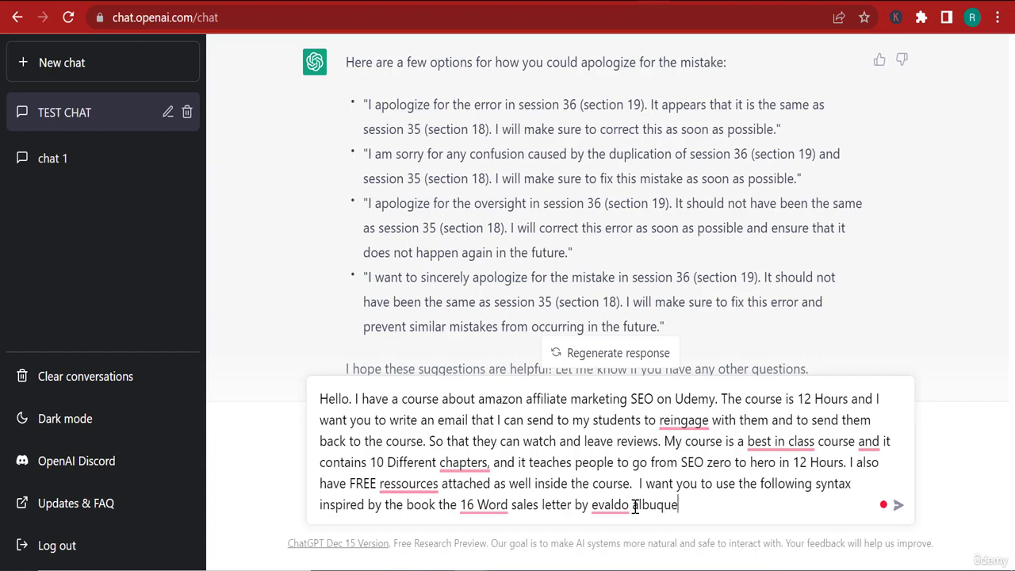
{"action": "type", "text": "rque;,"}
{"action": "key", "text": "BackSpace"}
{"action": "key", "text": "BackSpace"}
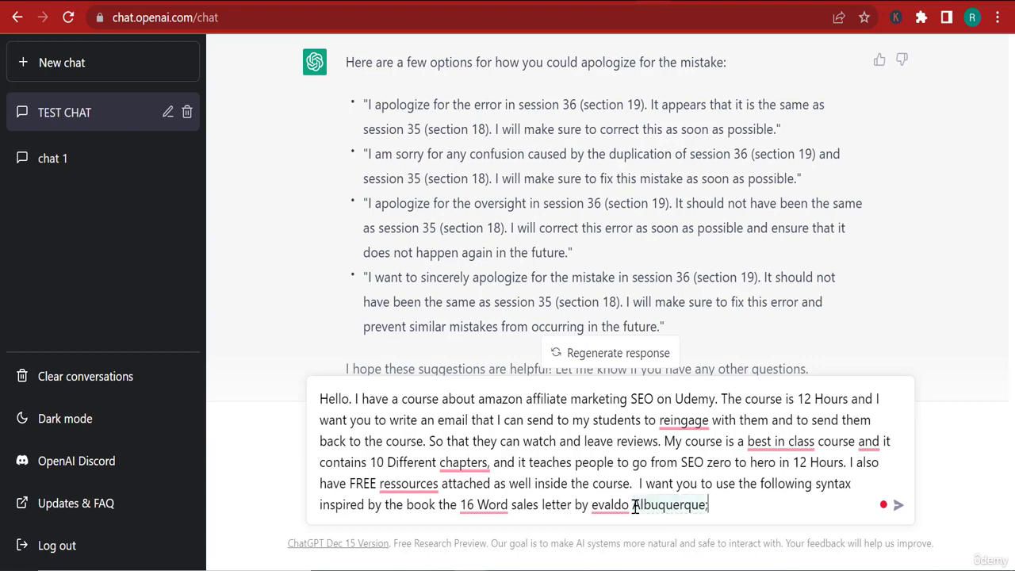
{"action": "type", "text": "?"}
{"action": "type", "text": "."}
Add the request "I also need you to write the subject line for the email" to the prompt
{"action": "type", "text": " i s"}
{"action": "key", "text": "BackSpace"}
{"action": "type", "text": "also need yo"}
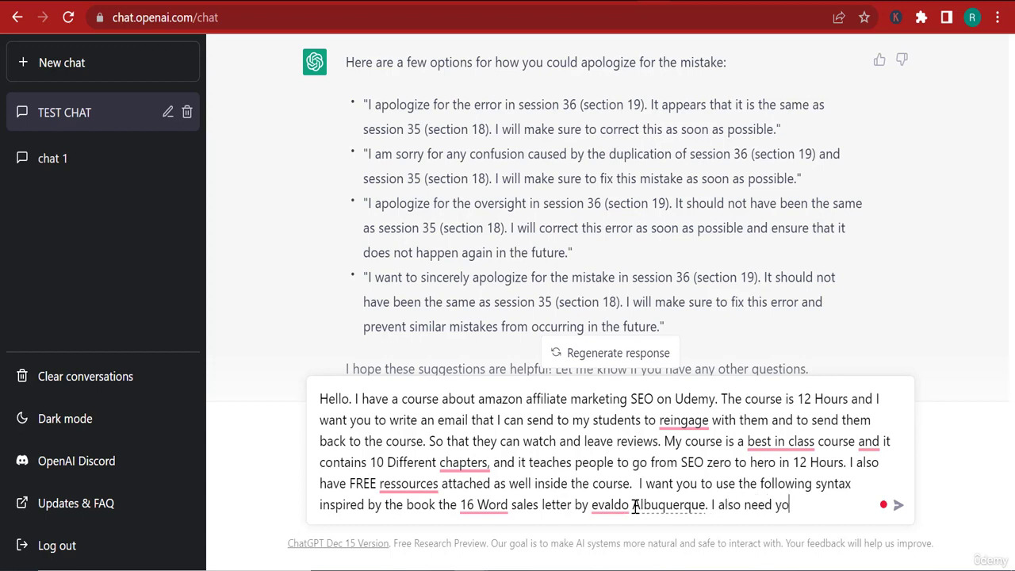
{"action": "type", "text": "u to write the syu"}
{"action": "key", "text": "BackSpace"}
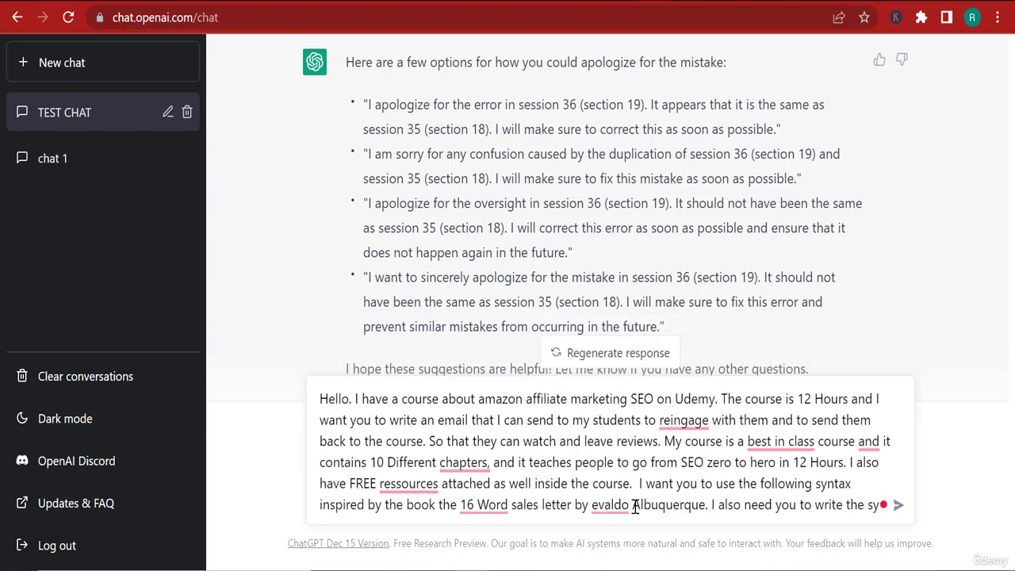
{"action": "type", "text": "ubjec"}
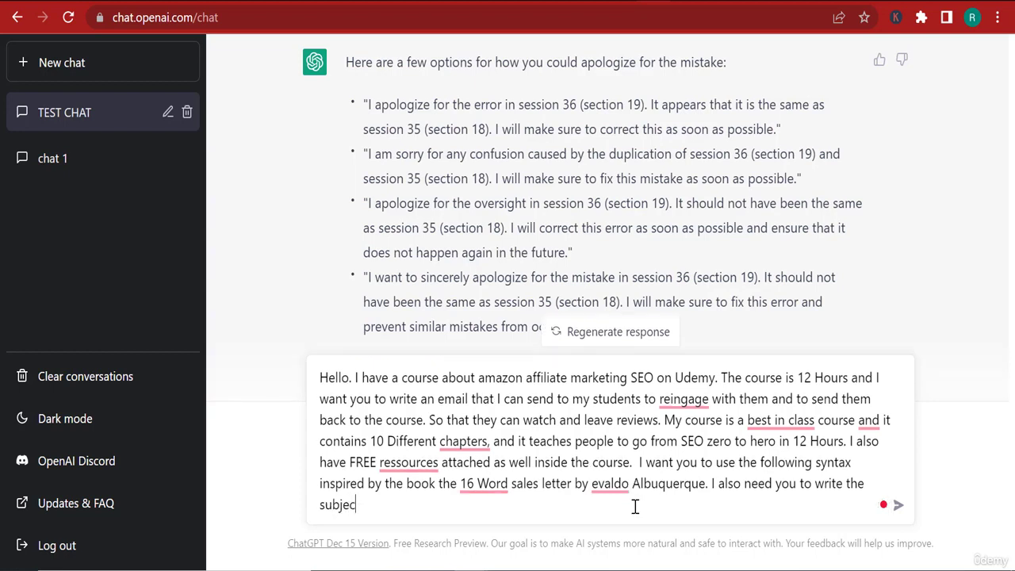
{"action": "type", "text": "t line for the em"}
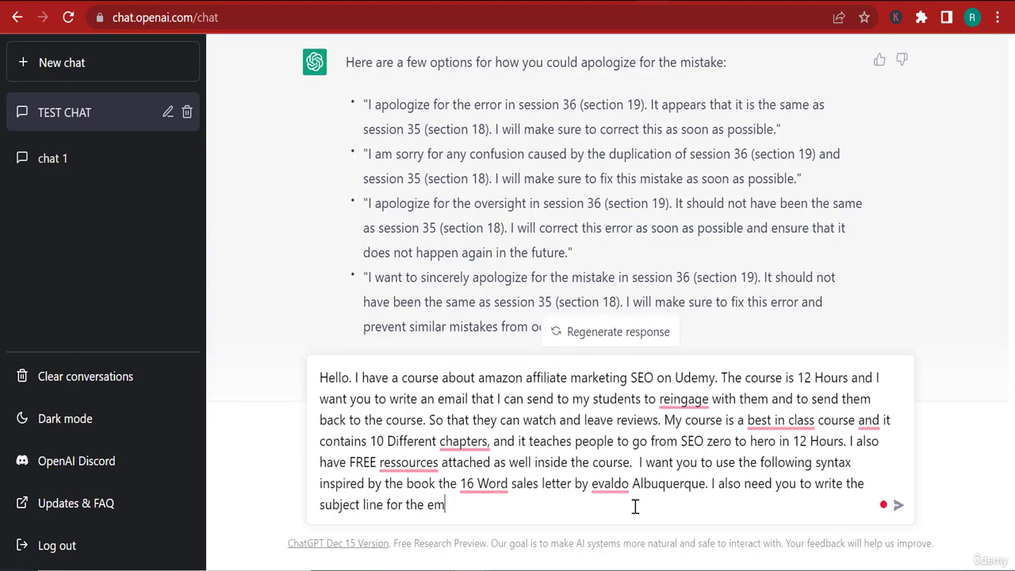
Finish the subject line sentence and add "And my goal is to make this email make people click. I need a high clickthrough rate."
{"action": "type", "text": "ail. And my goal is to make th"}
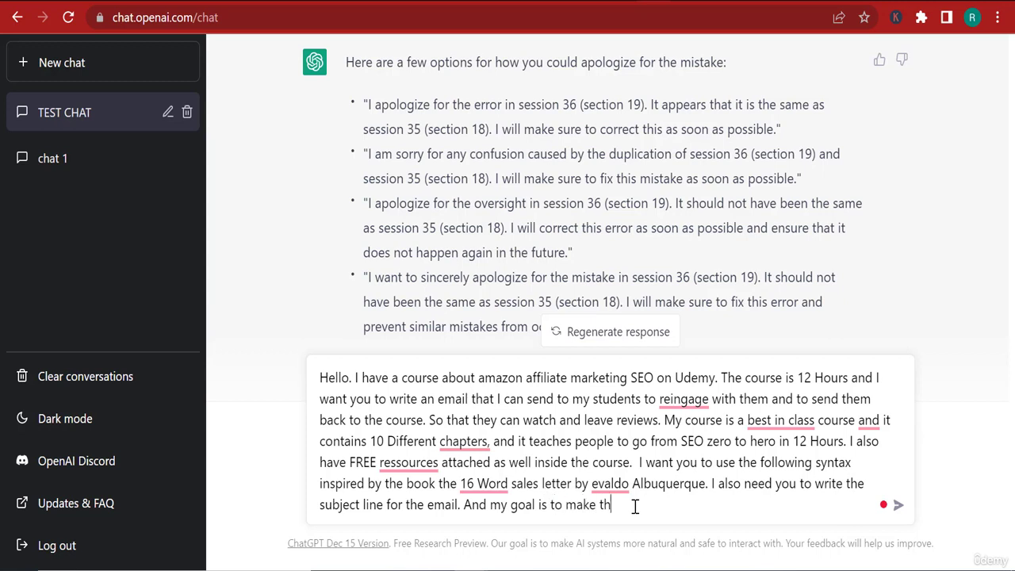
{"action": "type", "text": "is email make p"}
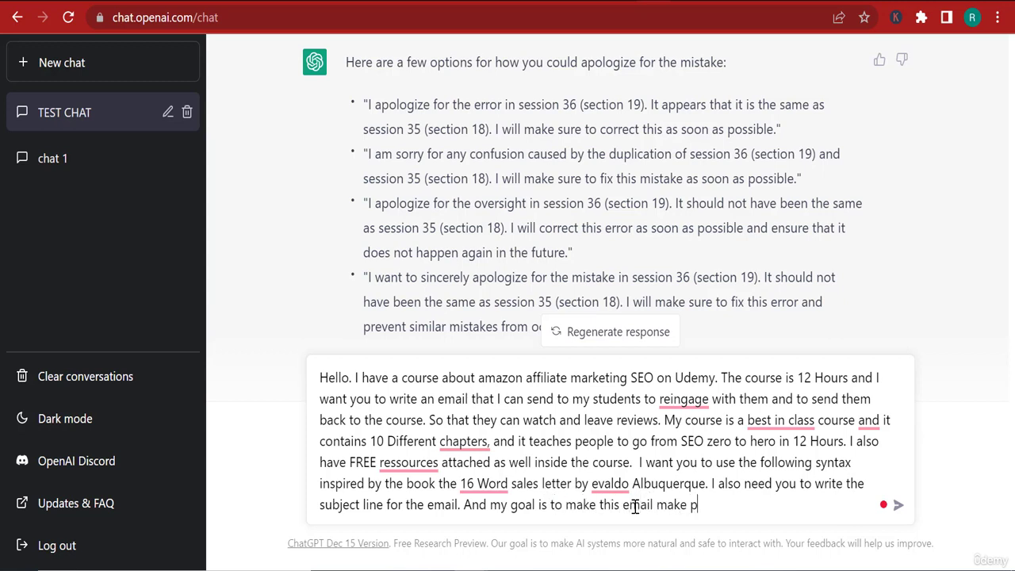
{"action": "type", "text": "eople click . I need a "}
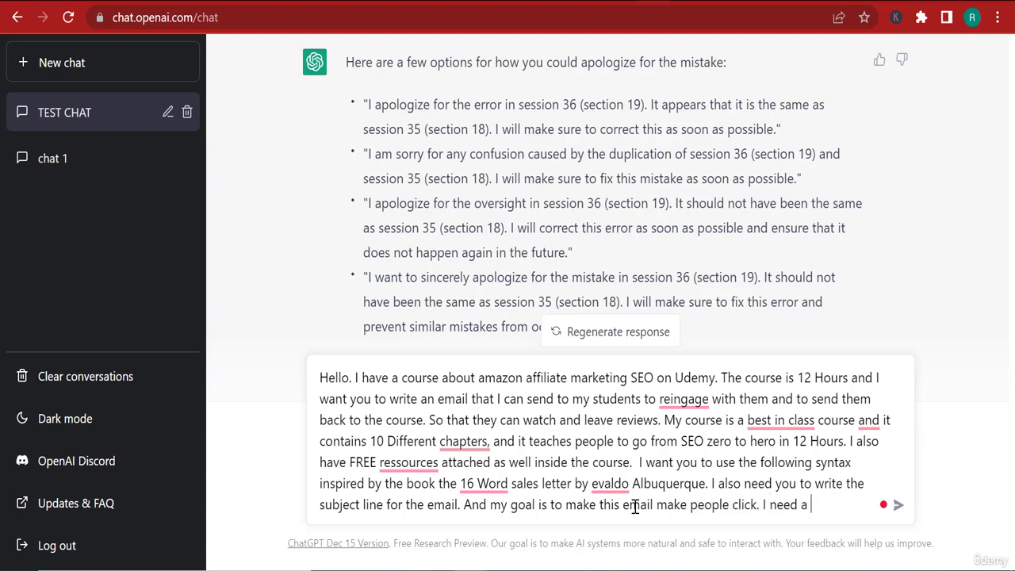
{"action": "type", "text": "high clikc"}
{"action": "type", "text": "h"}
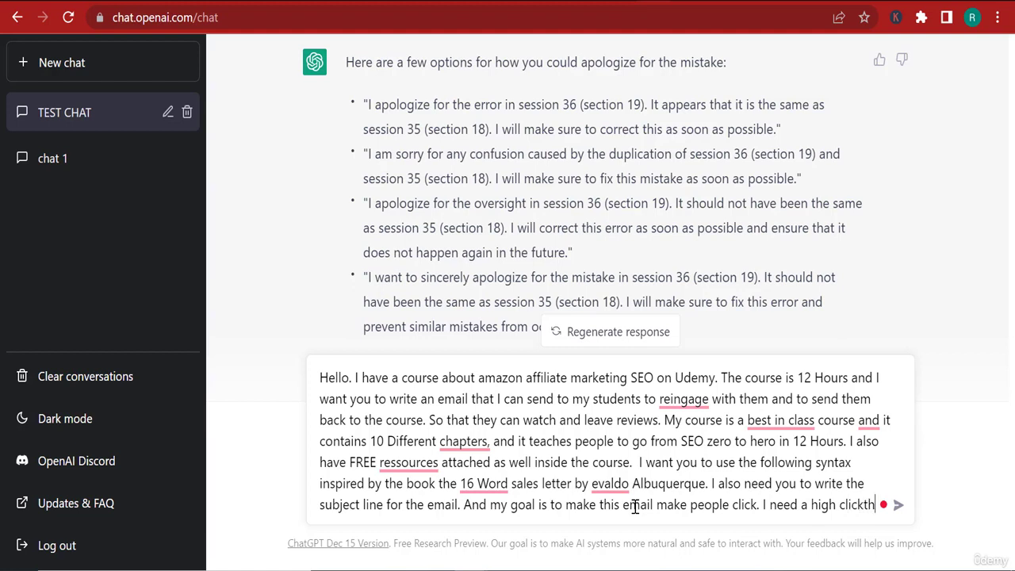
{"action": "type", "text": "rough rate"}
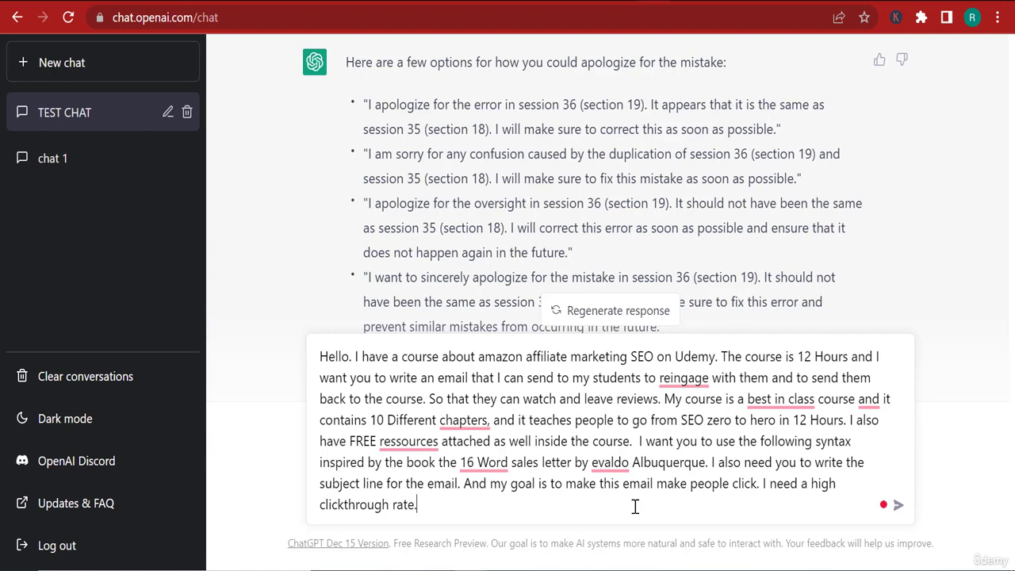
Append an opening parenthesis and the seven copied Recap questions to the prompt, and submit it
{"action": "type", "text": ".  5"}
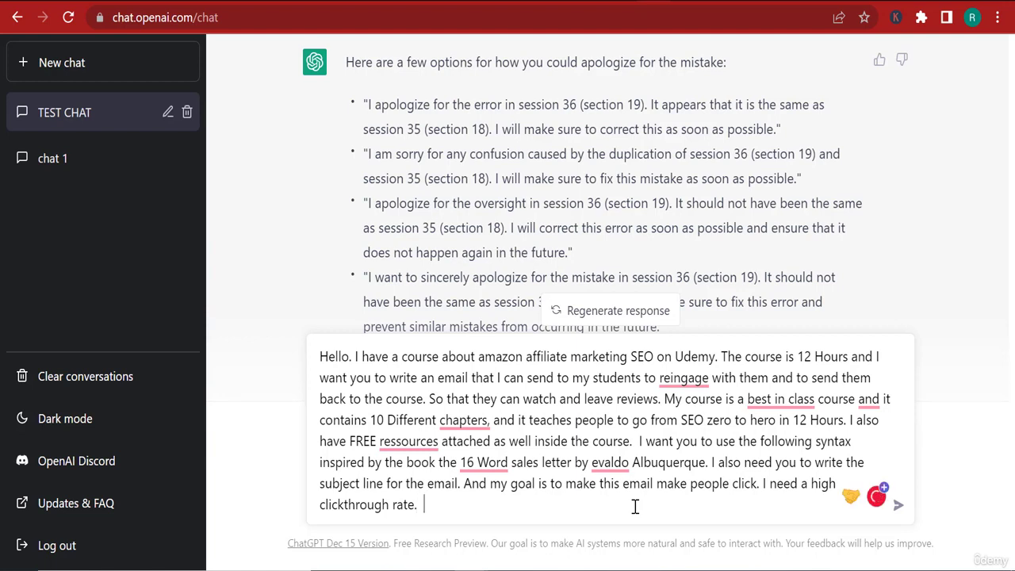
{"action": "type", "text": "Question #1 : What is your product’s USP ? Question #2 : What’s in it for me? Question #3 : Why should people trust you? Question #4: What’s holding them? Question #5: Who/what’s to blame Question #6: Why now? Question #7: Why should they trust you?"}
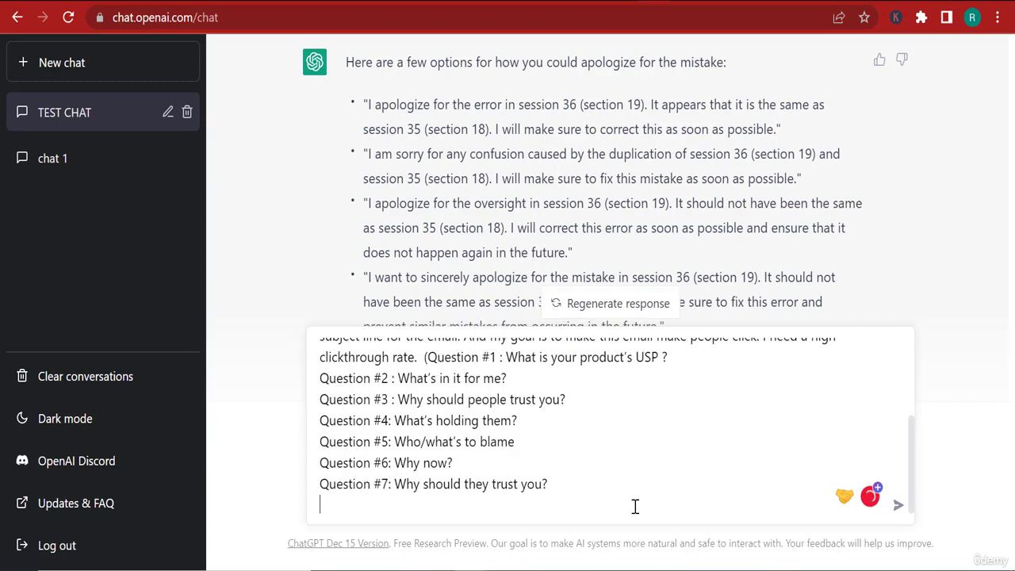
{"action": "key", "text": "Return"}
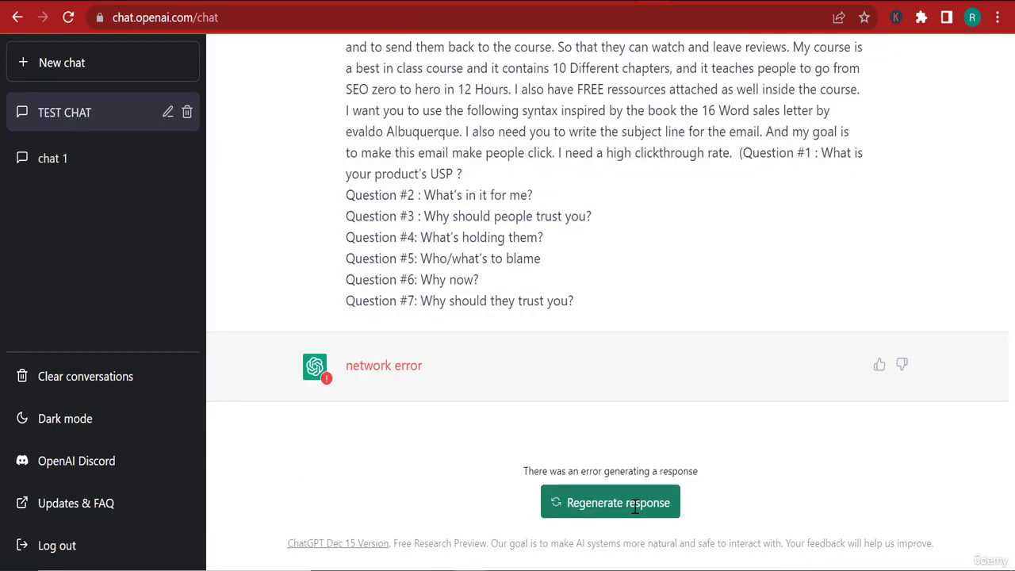
Copy the entire submitted prompt, from "Hello. I have a course" through Question #7, out of the conversation
{"action": "scroll", "coordinate": [622, 238], "scroll_direction": "up", "scroll_amount": 5}
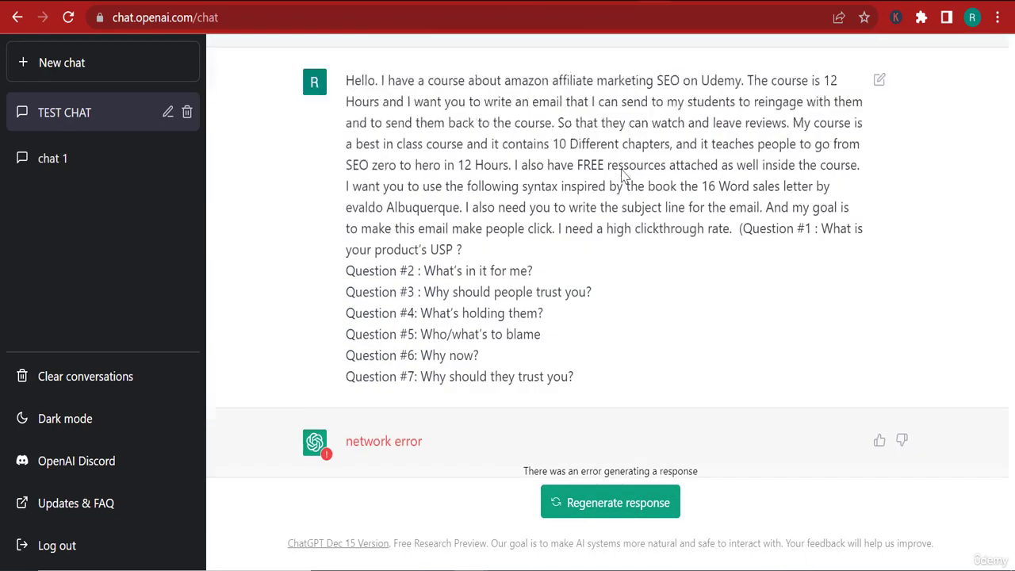
{"action": "scroll", "coordinate": [629, 262], "scroll_direction": "up", "scroll_amount": 5}
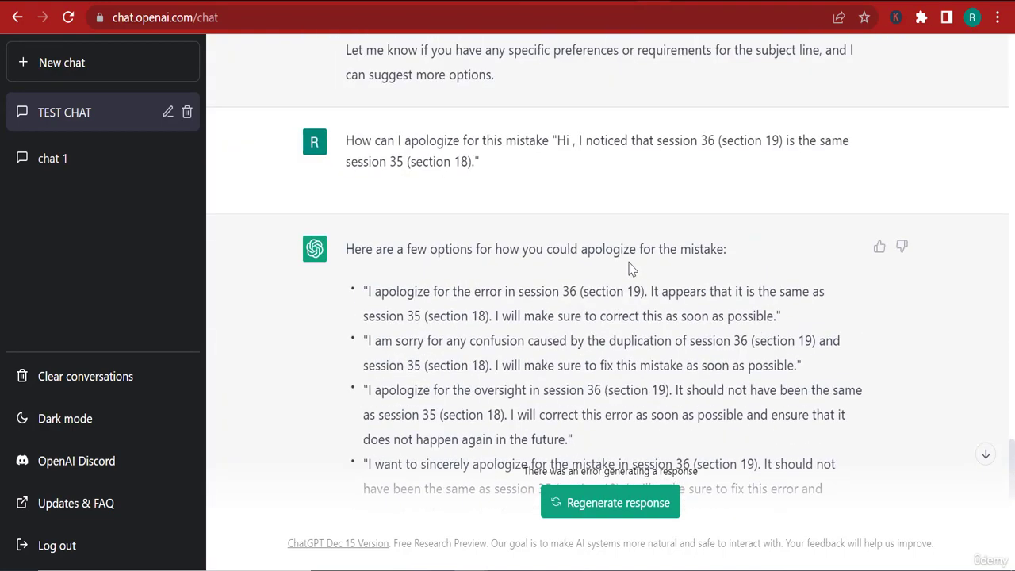
{"action": "scroll", "coordinate": [634, 267], "scroll_direction": "down", "scroll_amount": 9}
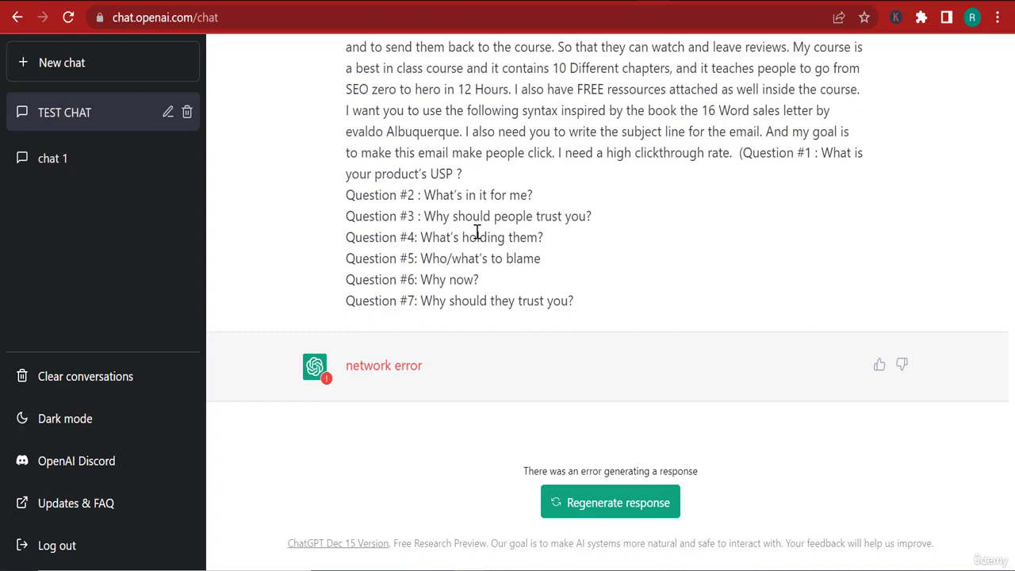
{"action": "left_click_drag", "start_coordinate": [603, 317], "coordinate": [352, 246]}
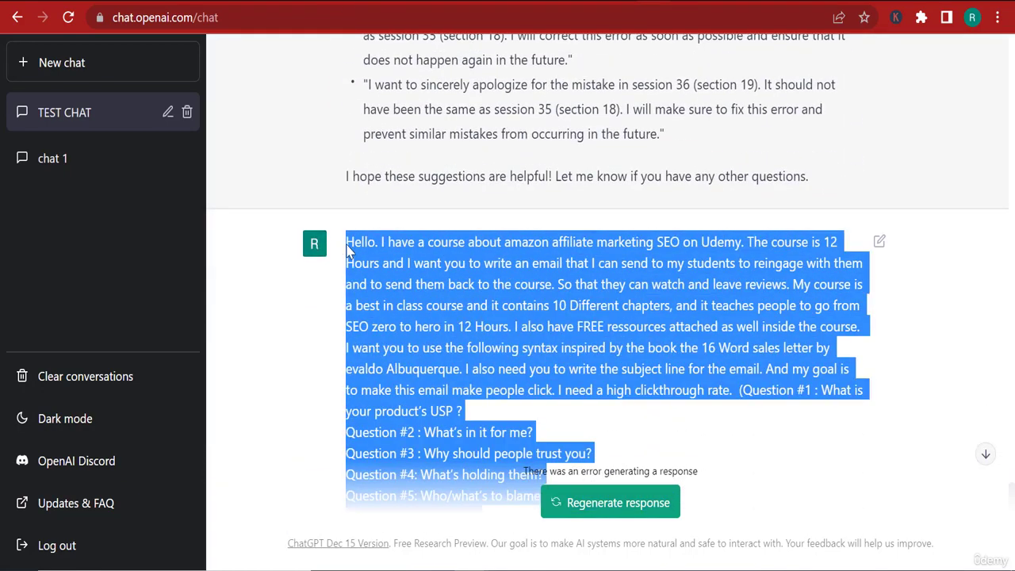
{"action": "right_click", "coordinate": [347, 246]}
{"action": "left_click", "coordinate": [402, 266]}
Reload ChatGPT and submit the copied prompt in the "chat 1" conversation
{"action": "left_click", "coordinate": [359, 15]}
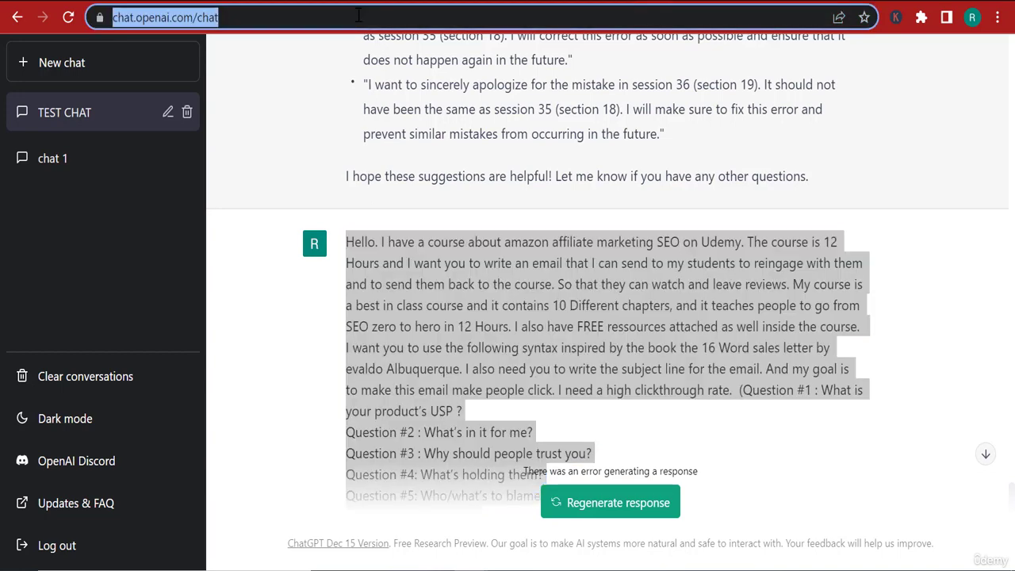
{"action": "key", "text": "Return"}
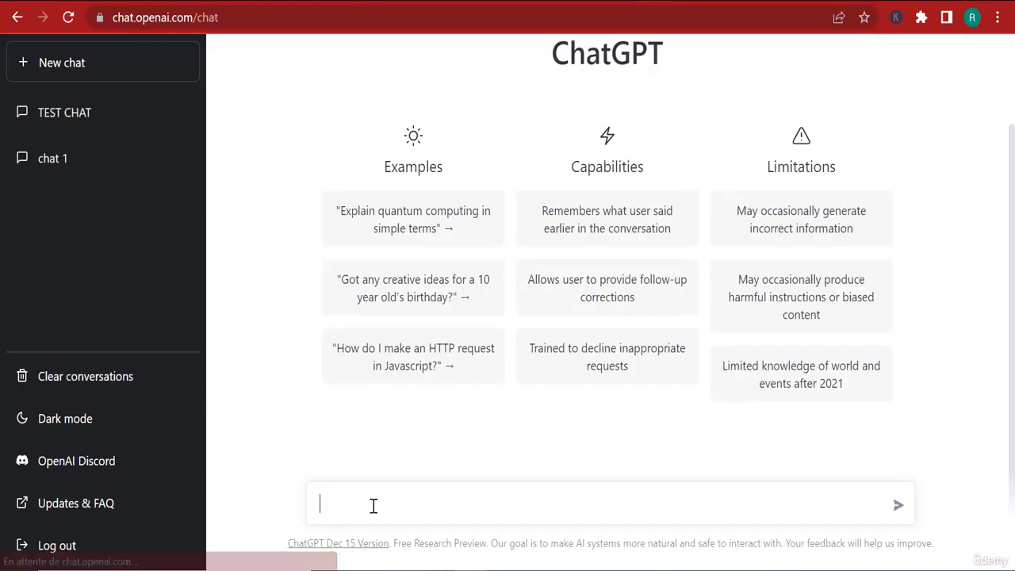
{"action": "left_click", "coordinate": [64, 163]}
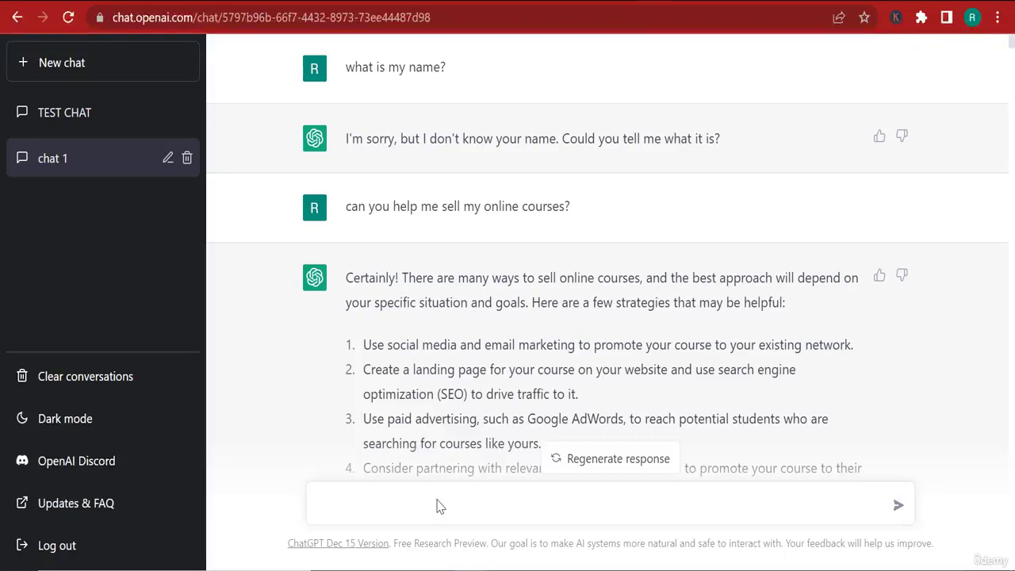
{"action": "key", "text": "ctrl+v"}
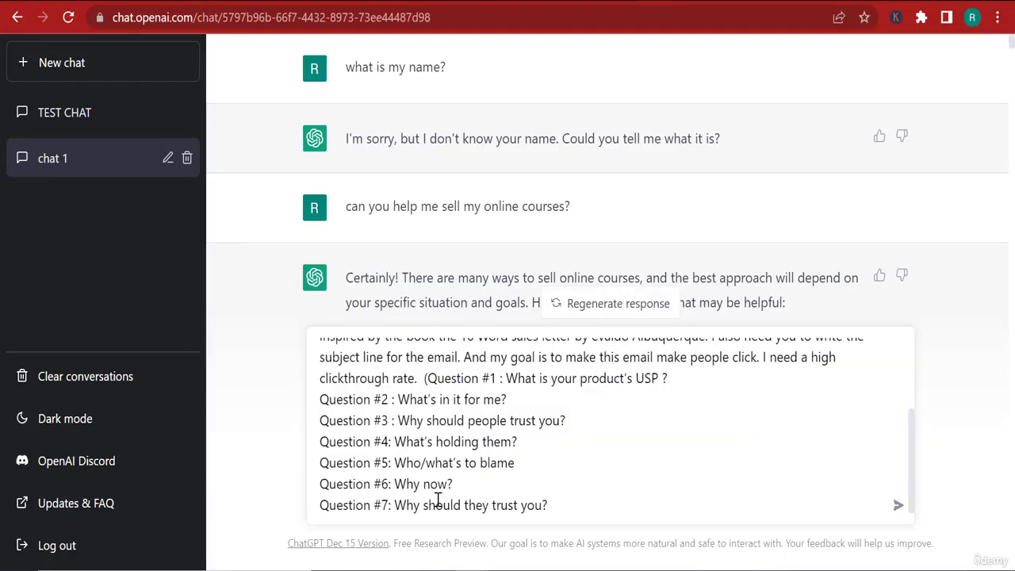
{"action": "key", "text": "Return"}
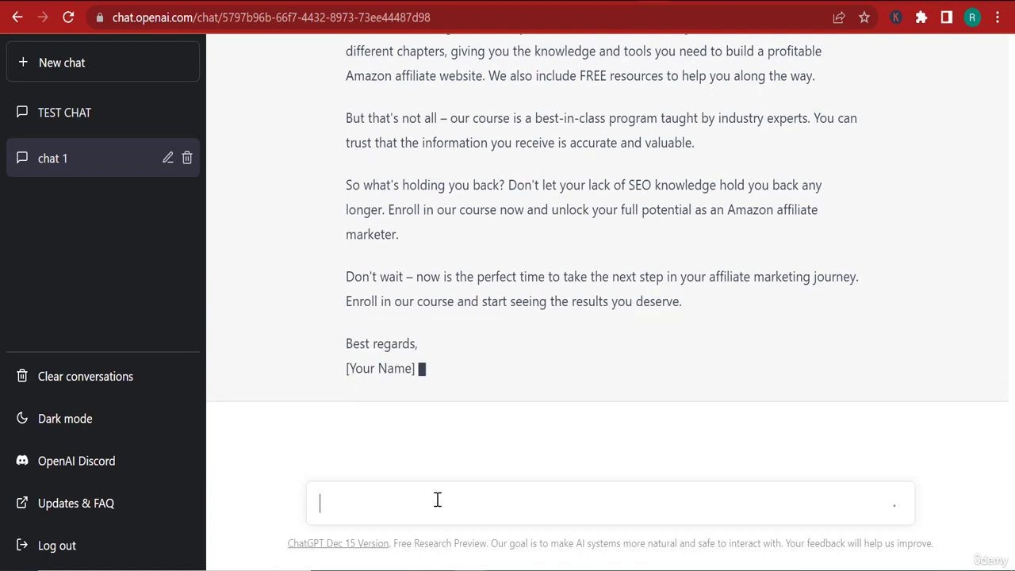
Copy the generated email body from "Hello," to the closing signature, leaving out the subject line
{"action": "scroll", "coordinate": [411, 437], "scroll_direction": "up", "scroll_amount": 5}
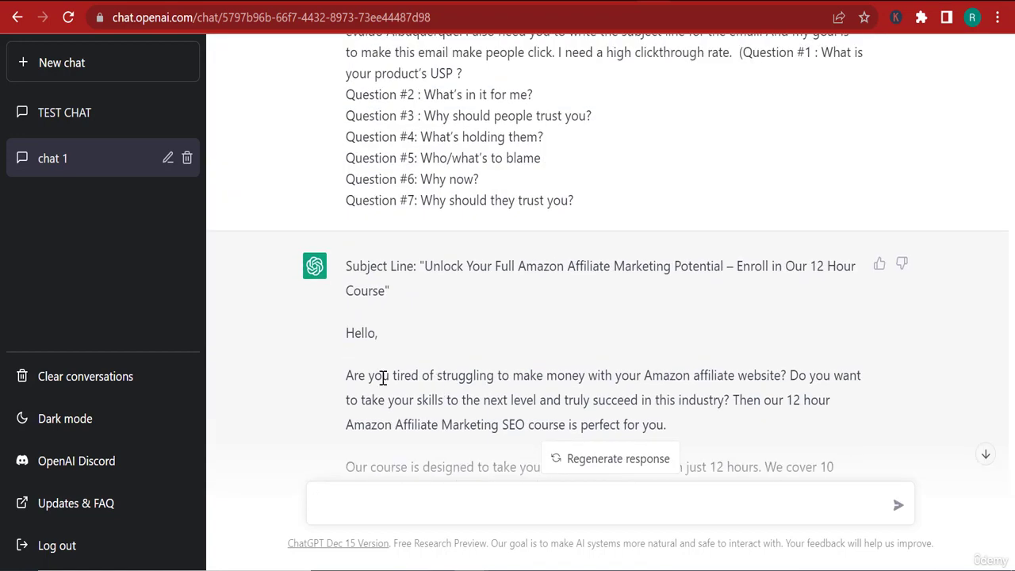
{"action": "left_click_drag", "start_coordinate": [349, 236], "coordinate": [458, 478]}
{"action": "right_click", "coordinate": [490, 441]}
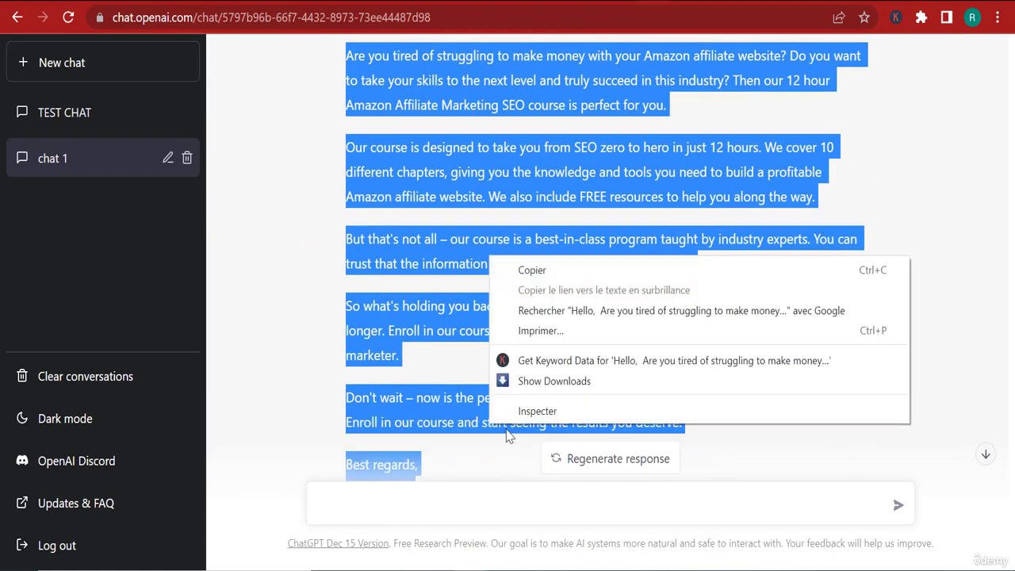
{"action": "left_click", "coordinate": [515, 267]}
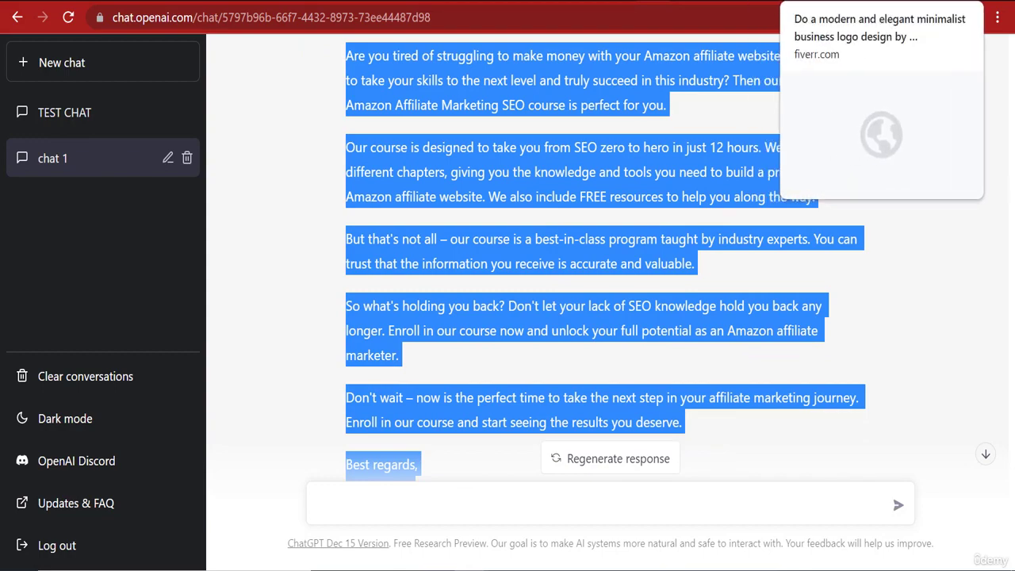
Switch to Grammarly, create a new document, and paste the copied email body into it
{"action": "key", "text": "ctrl+Tab"}
{"action": "key", "text": "ctrl+Tab"}
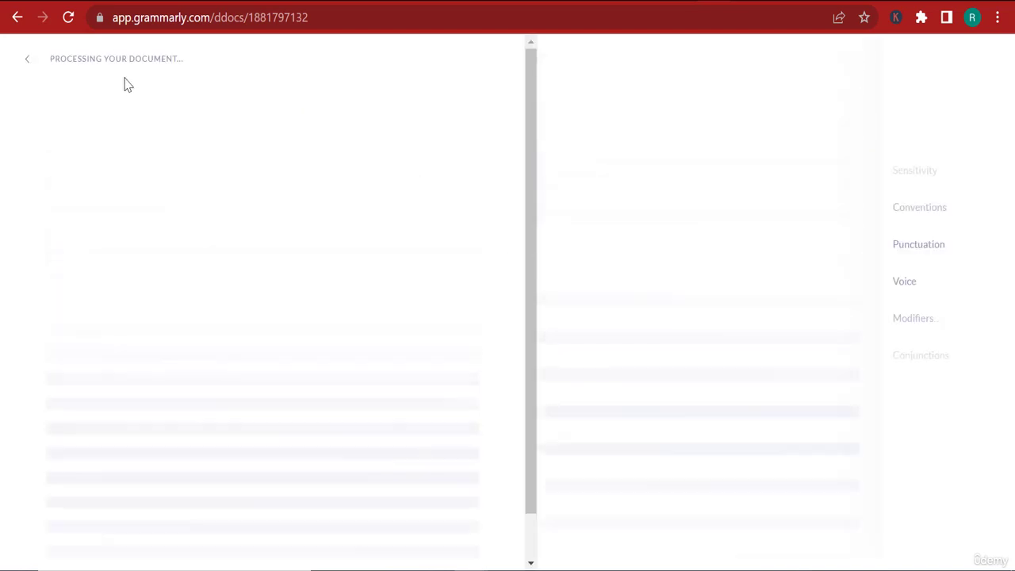
{"action": "left_click", "coordinate": [44, 61]}
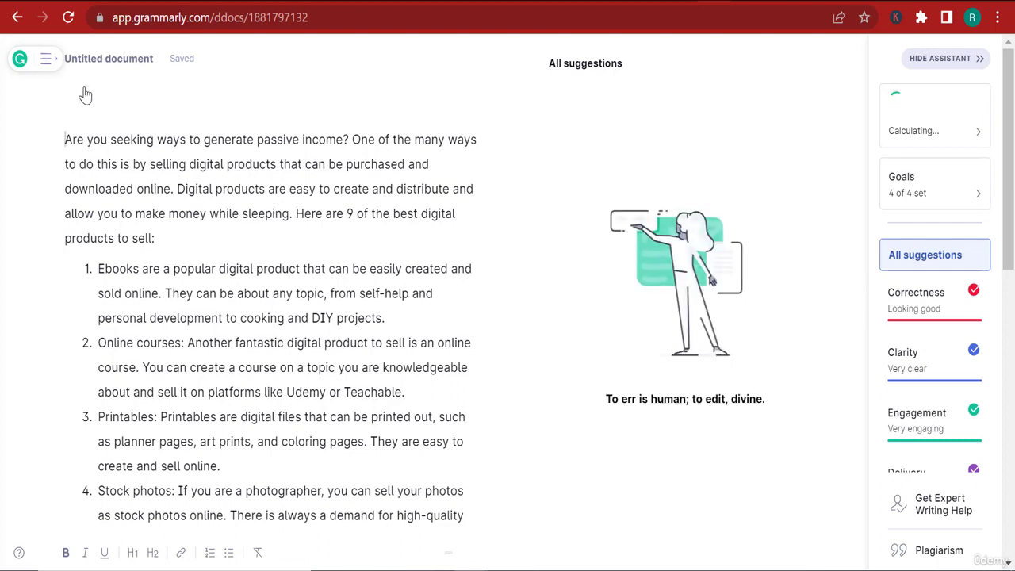
{"action": "left_click", "coordinate": [69, 164]}
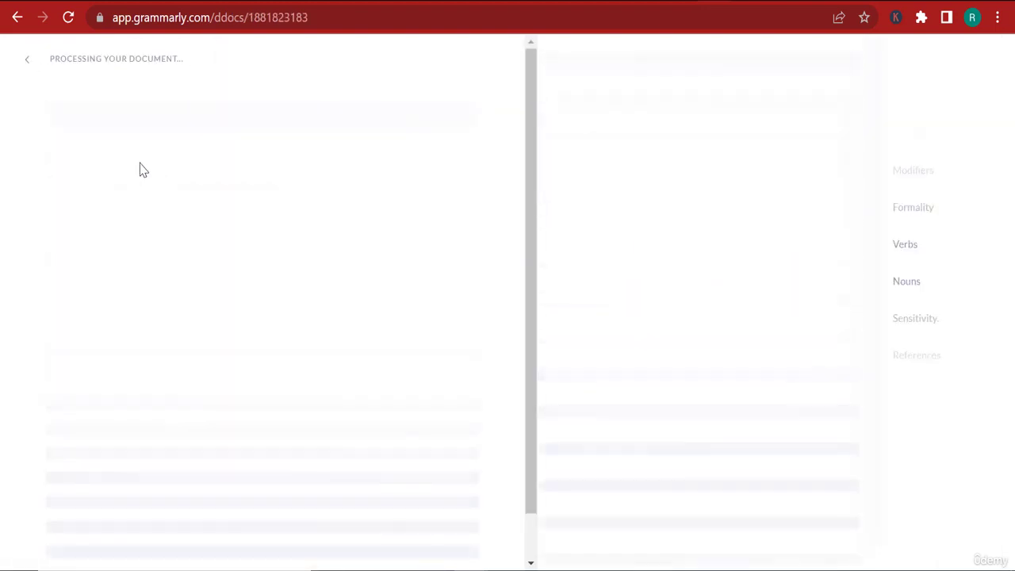
{"action": "right_click", "coordinate": [128, 139]}
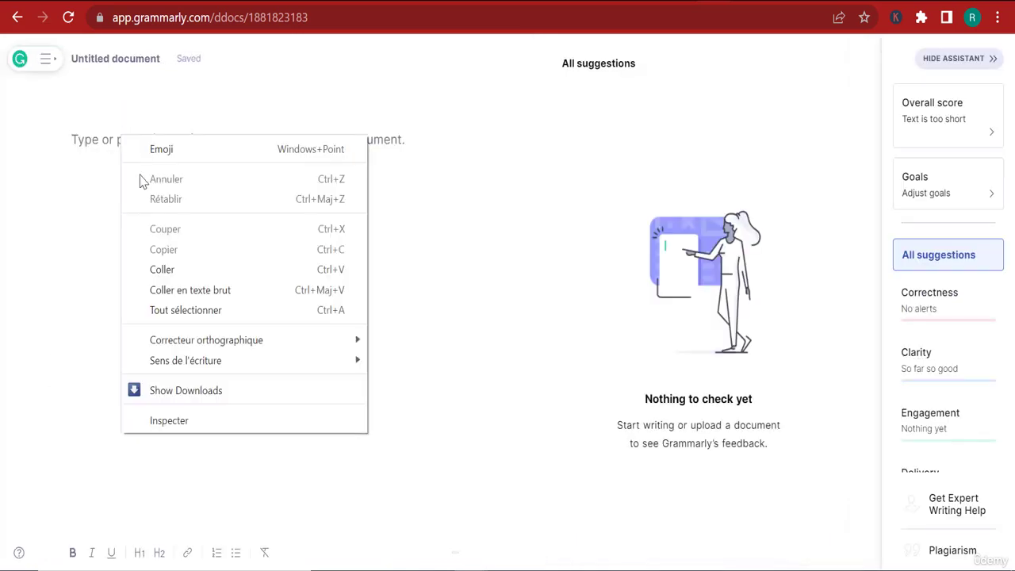
{"action": "left_click", "coordinate": [177, 265]}
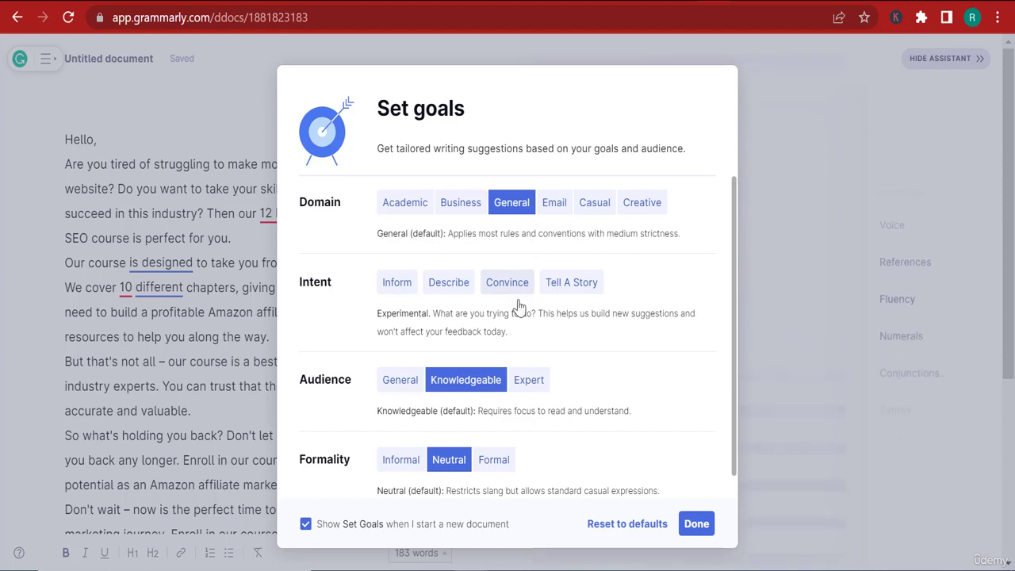
Set the document goals to the Email domain, Convince and Tell A Story intents, and a General audience
{"action": "left_click", "coordinate": [560, 284]}
{"action": "left_click", "coordinate": [524, 284]}
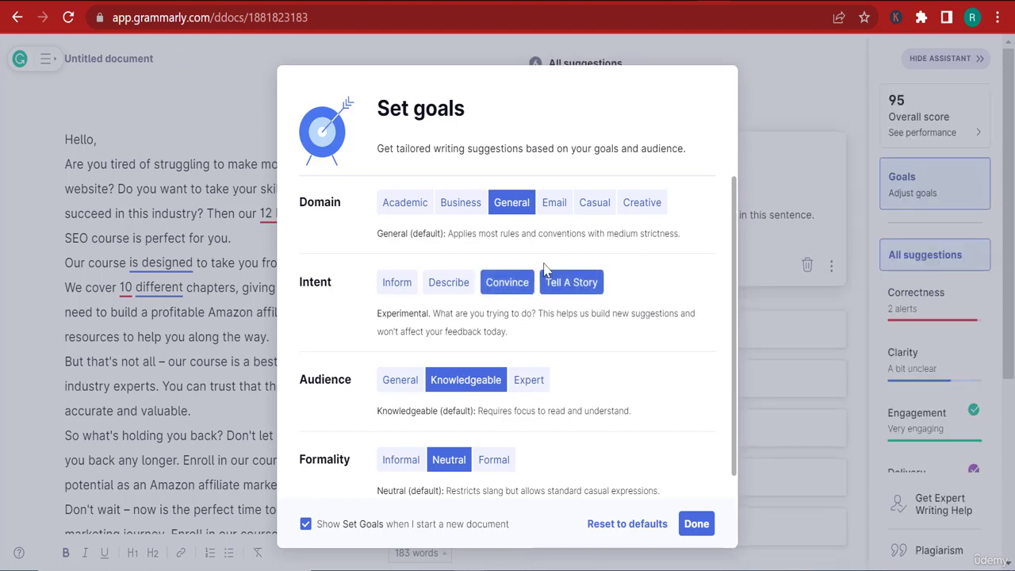
{"action": "left_click", "coordinate": [556, 205]}
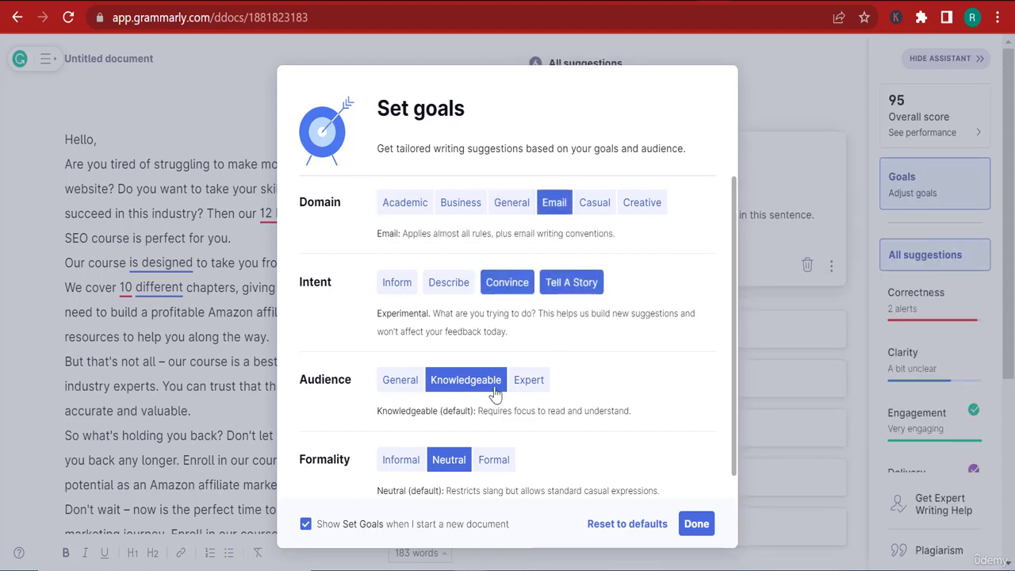
{"action": "left_click", "coordinate": [409, 387]}
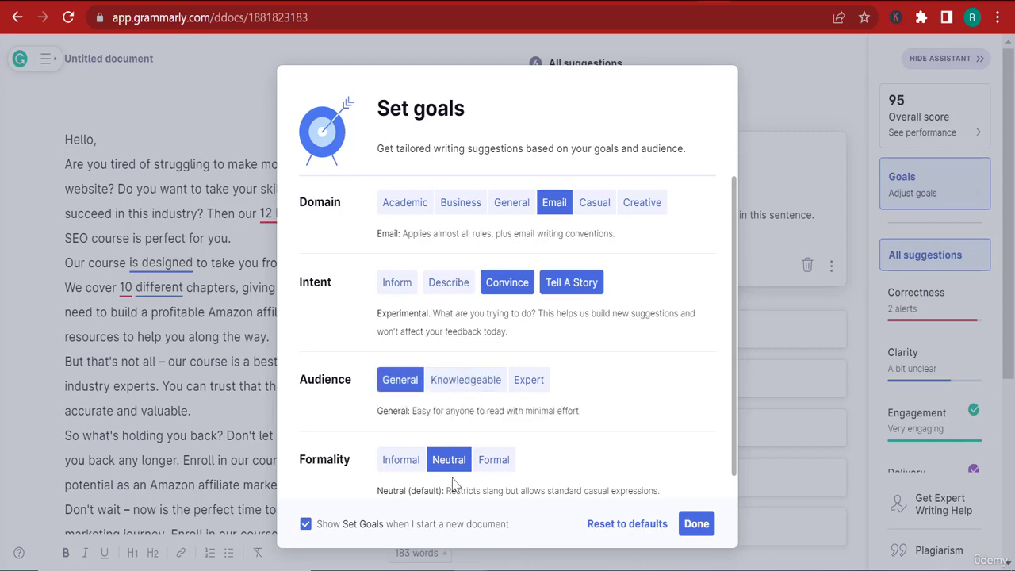
{"action": "left_click", "coordinate": [697, 524]}
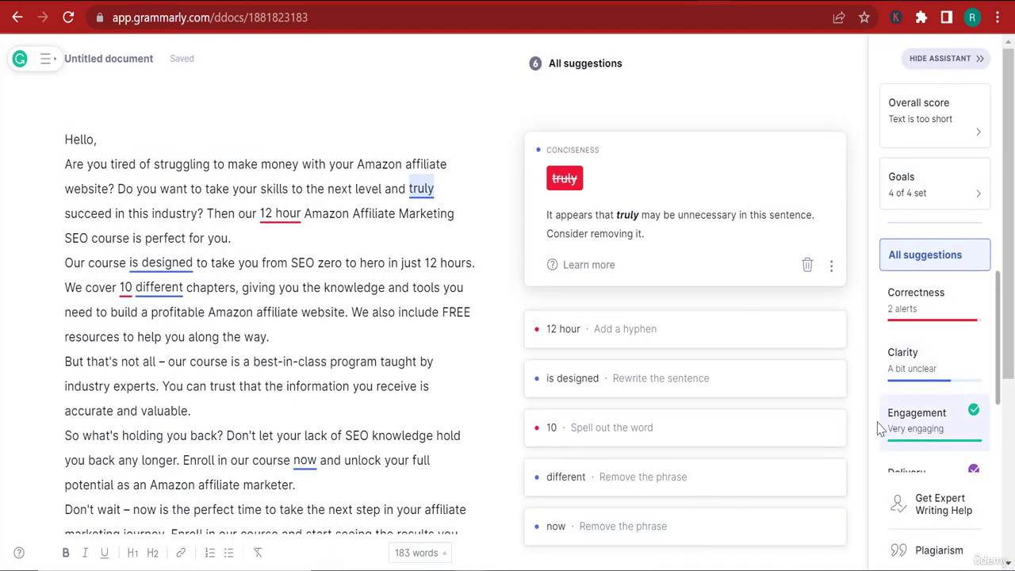
Accept the suggestions to remove "truly" and hyphenate "12-hour", and dismiss the rewrite suggestion for "is designed"
{"action": "left_click", "coordinate": [565, 178]}
{"action": "left_click", "coordinate": [591, 150]}
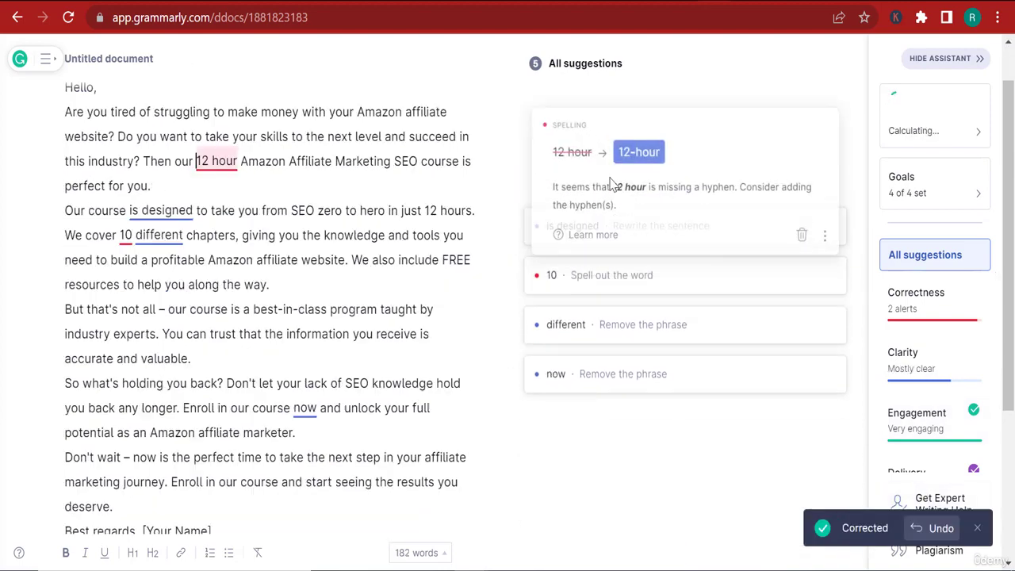
{"action": "left_click", "coordinate": [631, 155]}
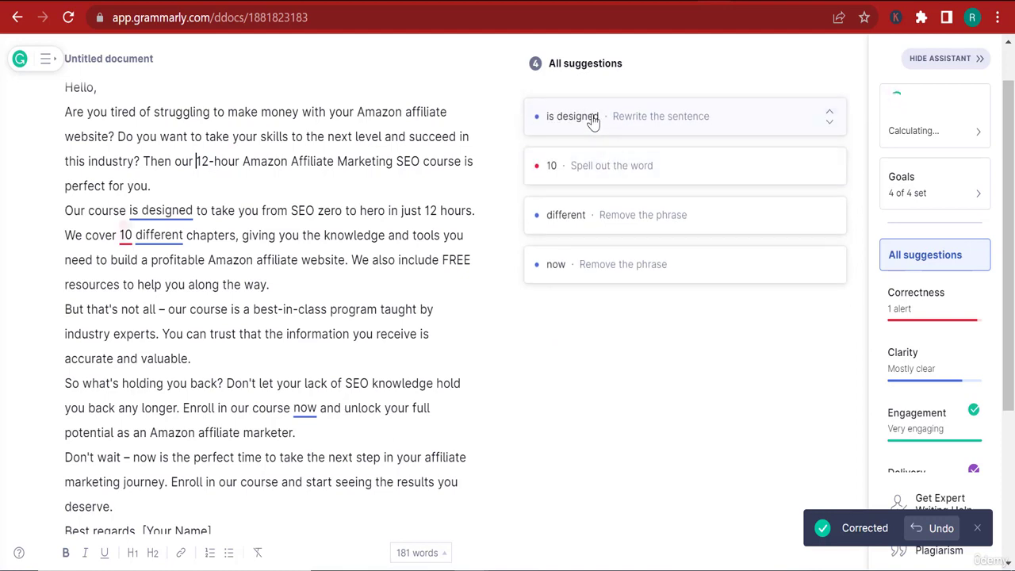
{"action": "left_click", "coordinate": [594, 121]}
{"action": "left_click", "coordinate": [807, 227]}
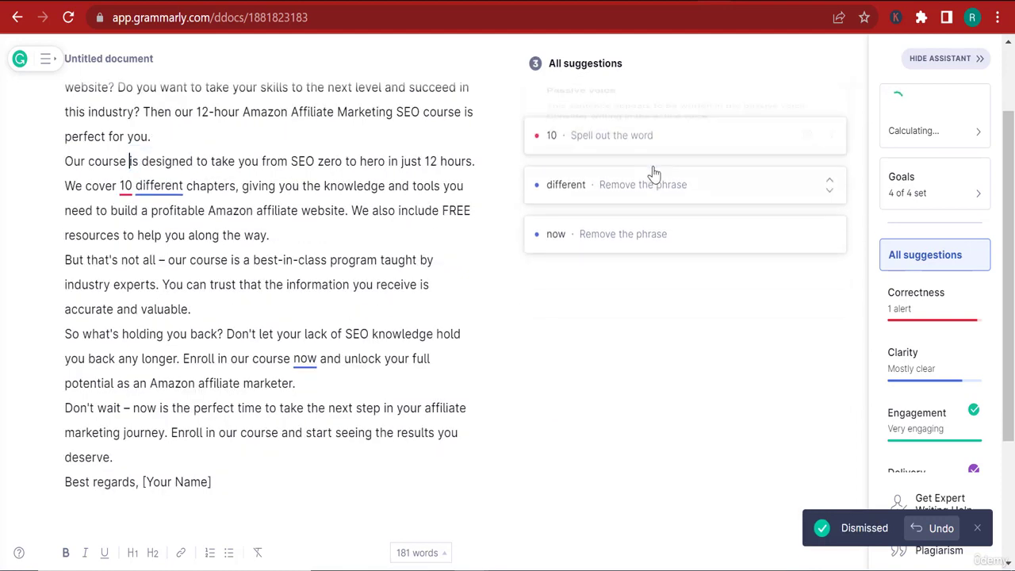
Accept the suggestions to spell out "ten" and to remove "different" and "now" from the email
{"action": "left_click", "coordinate": [630, 127]}
{"action": "left_click", "coordinate": [595, 150]}
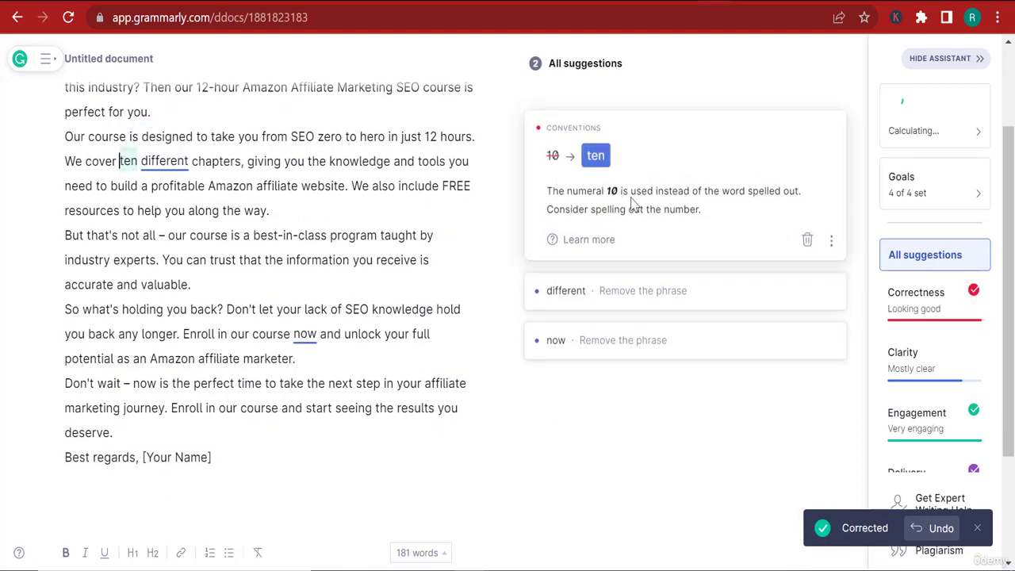
{"action": "left_click", "coordinate": [589, 163]}
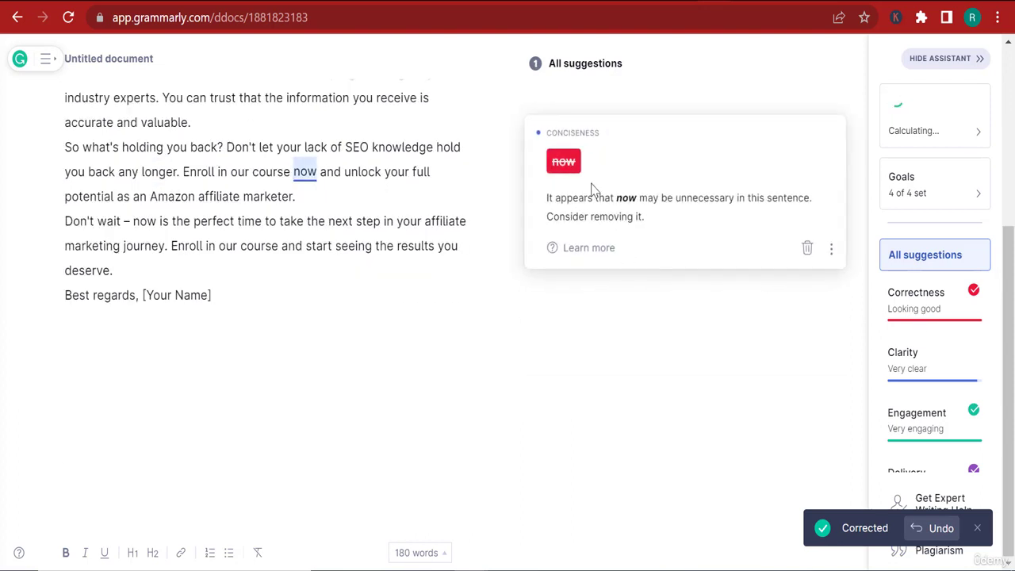
{"action": "left_click", "coordinate": [563, 161]}
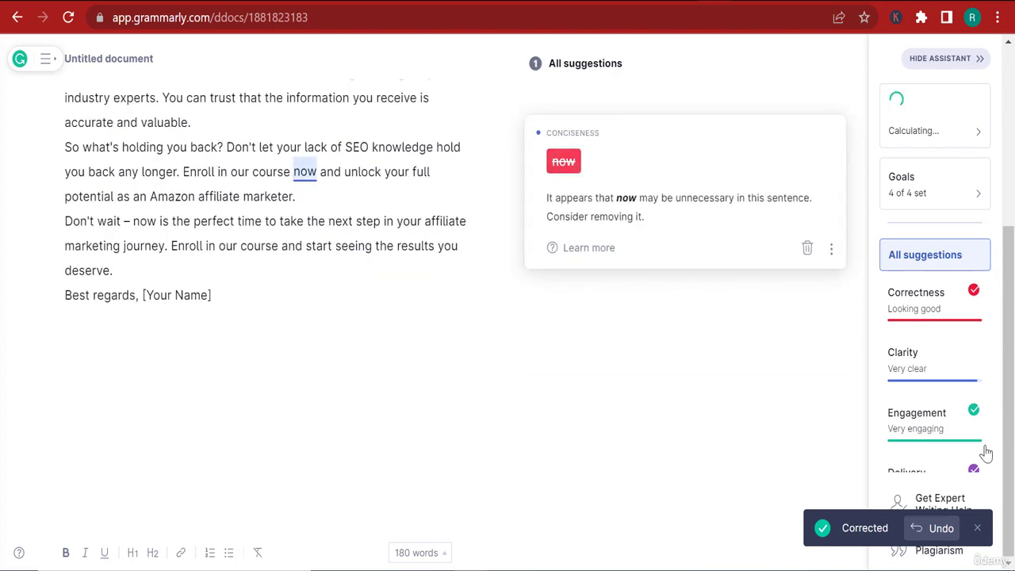
Run the plagiarism check, and insert blank lines after the "Hello," greeting and after the first paragraph
{"action": "left_click", "coordinate": [929, 554]}
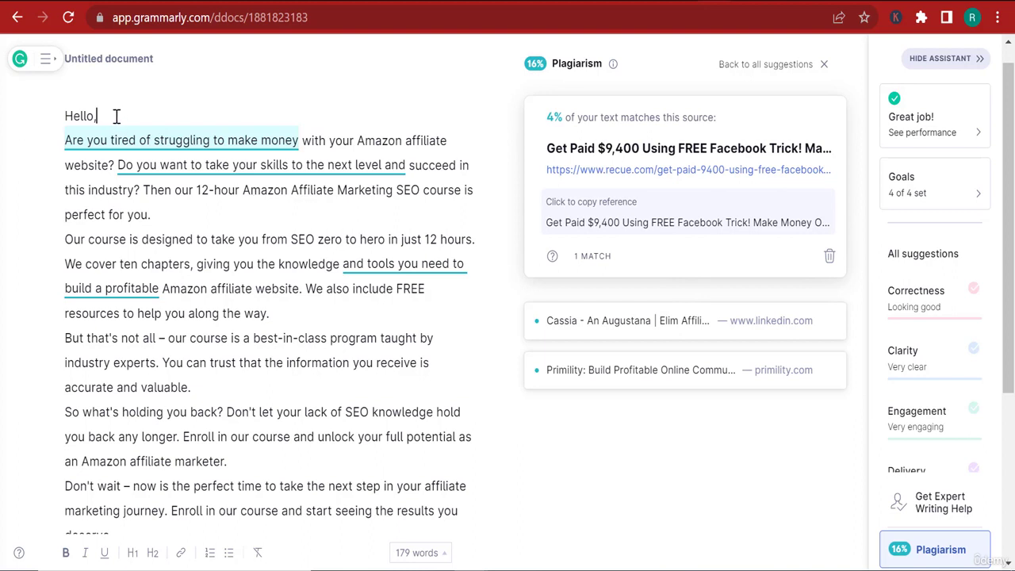
{"action": "key", "text": "Return"}
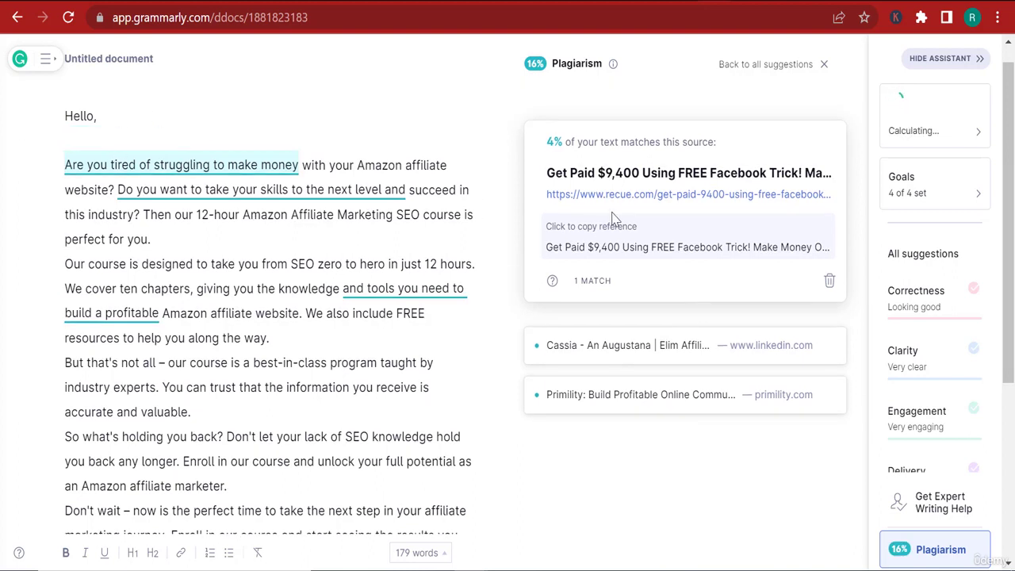
{"action": "key", "text": "Return"}
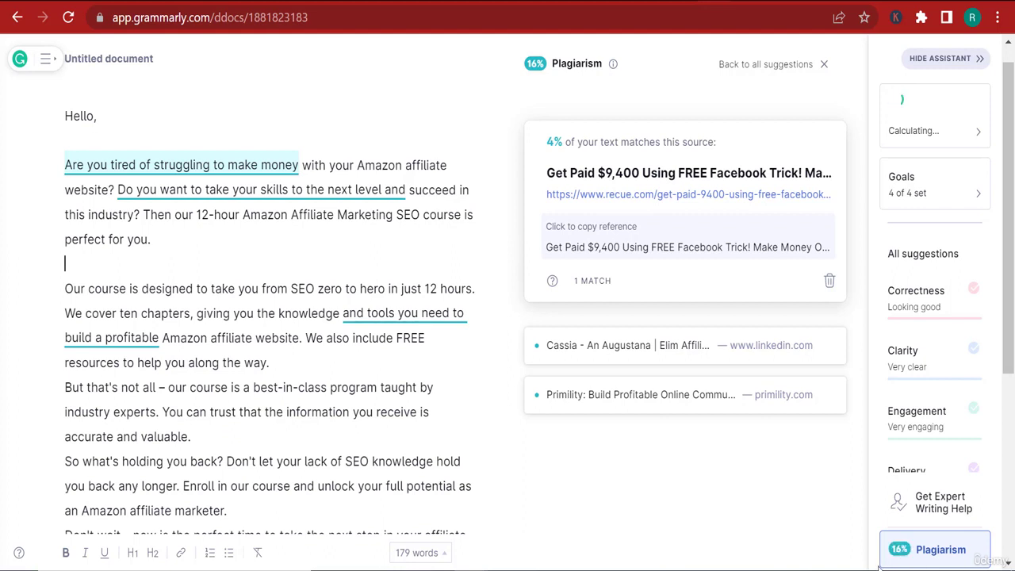
In the flagged opening sentences, replace "struggling" with "fighting" and "want" with "seek"
{"action": "double_click", "coordinate": [181, 165]}
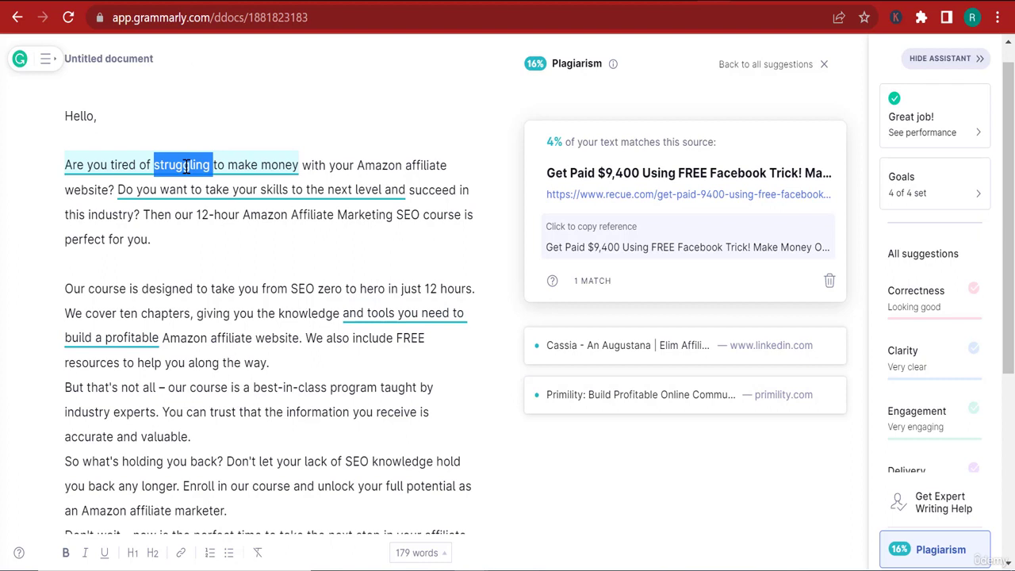
{"action": "type", "text": "fighting"}
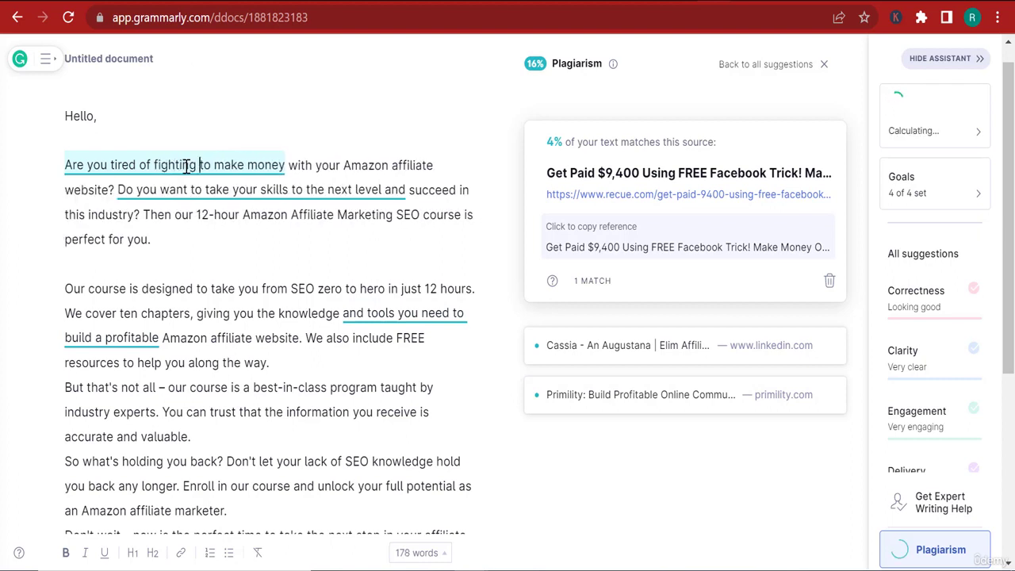
{"action": "left_click", "coordinate": [248, 189]}
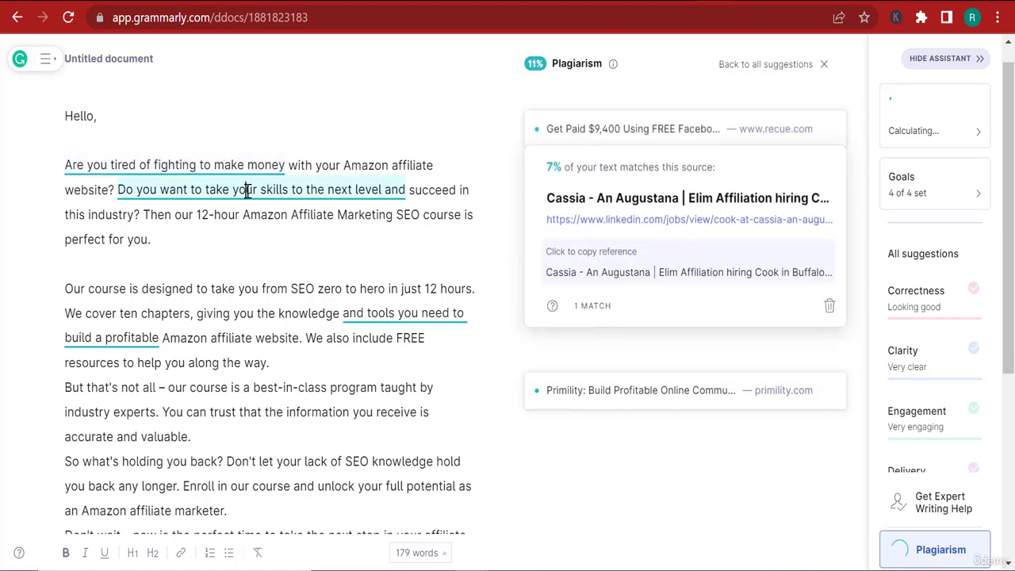
{"action": "double_click", "coordinate": [172, 193]}
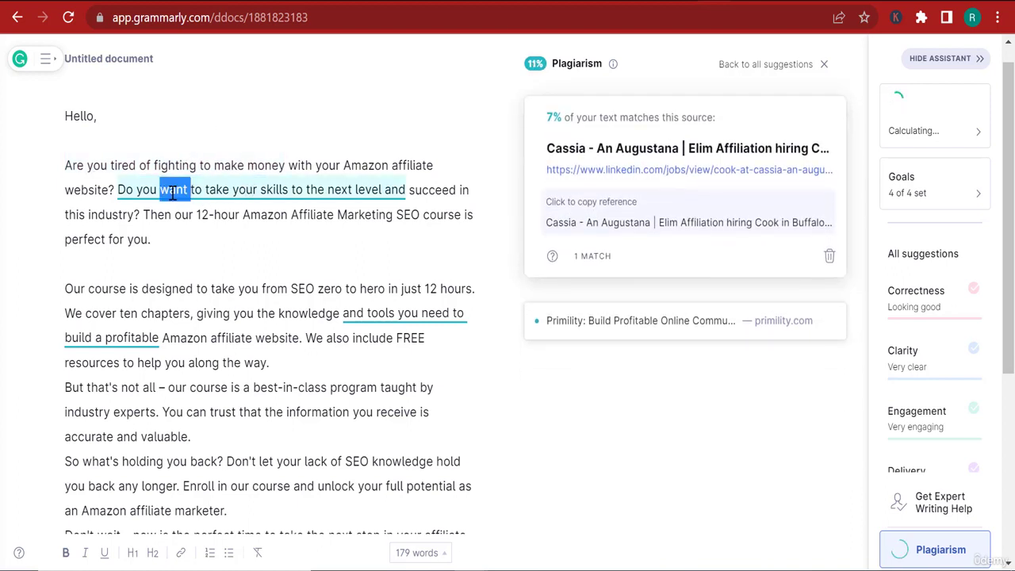
{"action": "type", "text": "seek"}
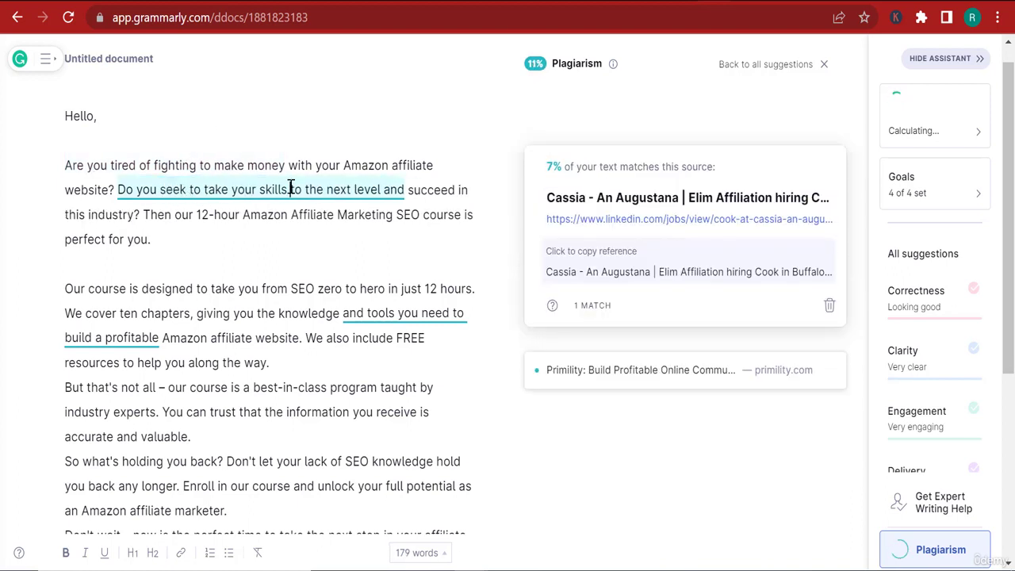
{"action": "left_click", "coordinate": [369, 191]}
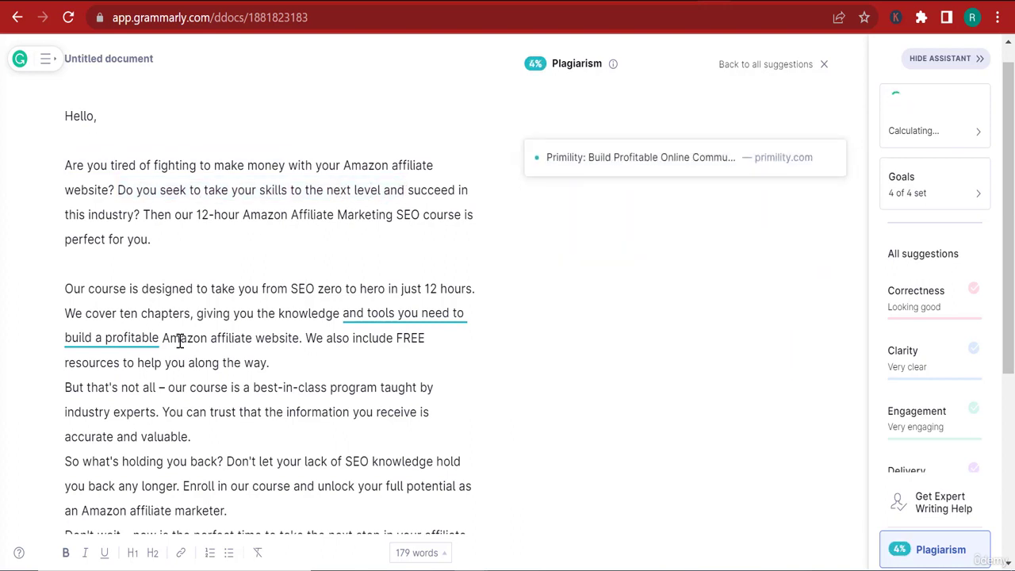
Replace "need" with "require" in the flagged phrase about tools in the second paragraph
{"action": "triple_click", "coordinate": [427, 315]}
{"action": "left_click", "coordinate": [427, 316]}
{"action": "double_click", "coordinate": [426, 316]}
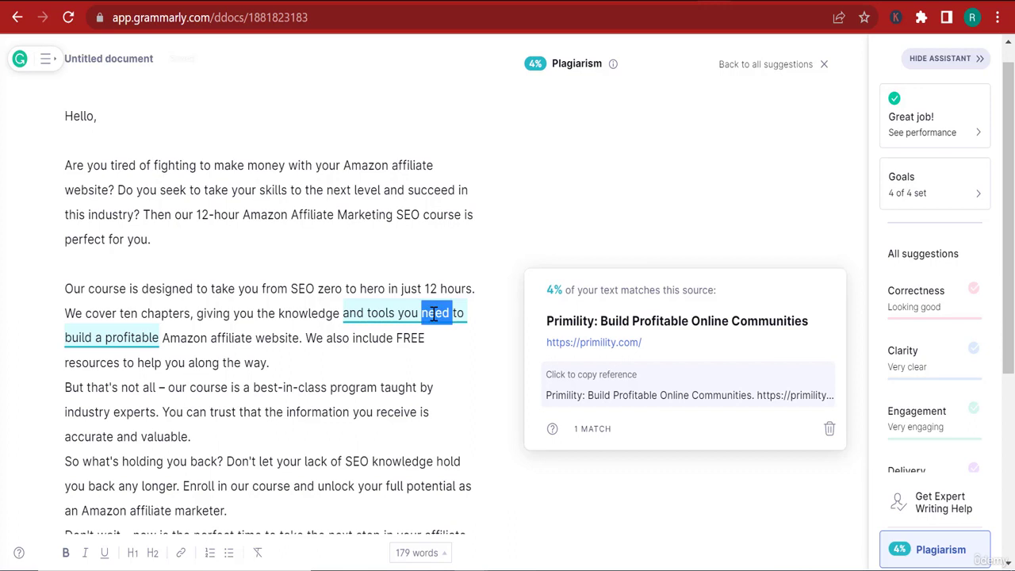
{"action": "type", "text": "require"}
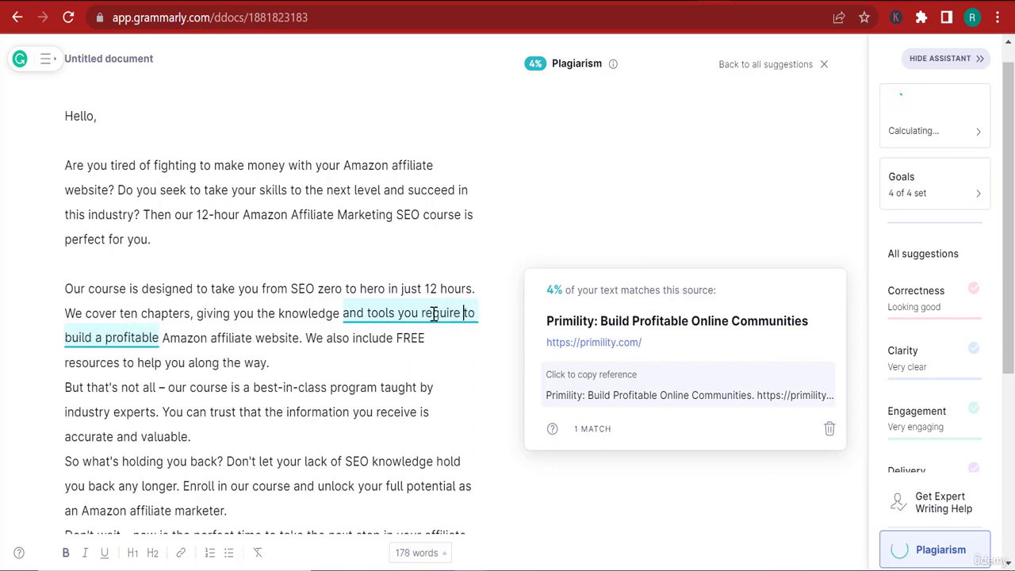
Insert a blank line between each of the remaining paragraphs and before the "Best regards" signature
{"action": "left_click", "coordinate": [472, 395]}
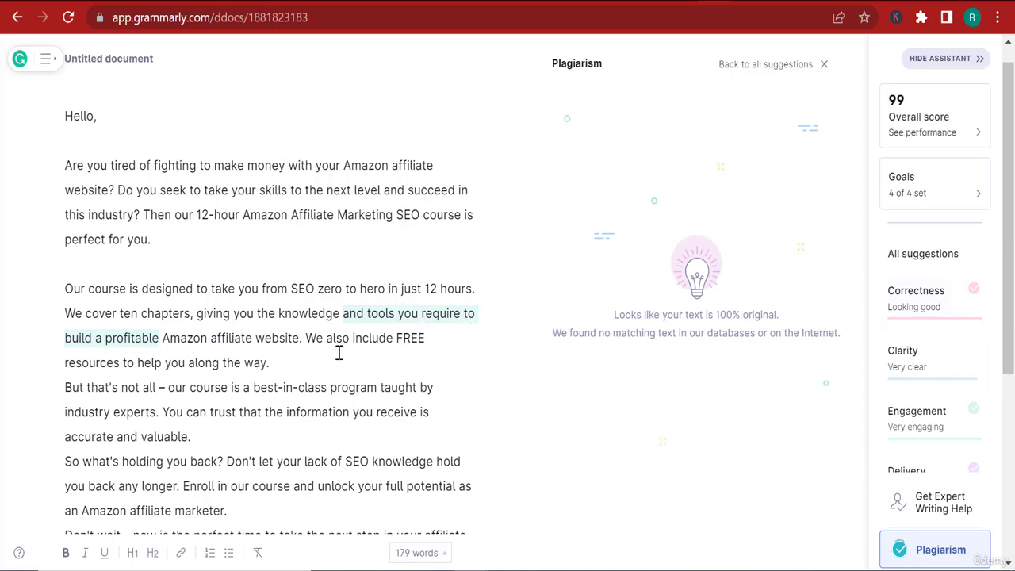
{"action": "key", "text": "Return"}
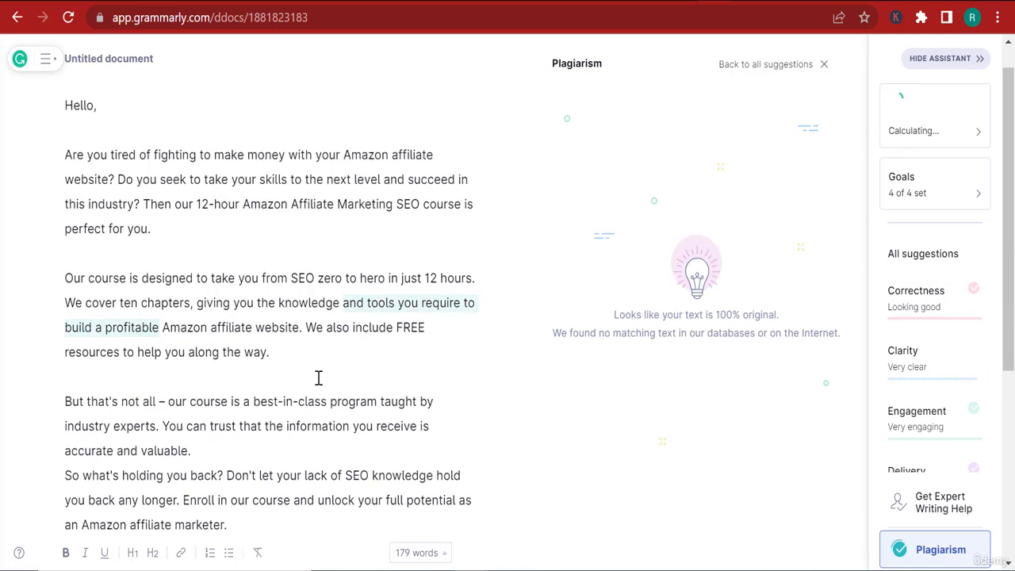
{"action": "scroll", "coordinate": [240, 361], "scroll_direction": "down", "scroll_amount": 2}
{"action": "key", "text": "Return"}
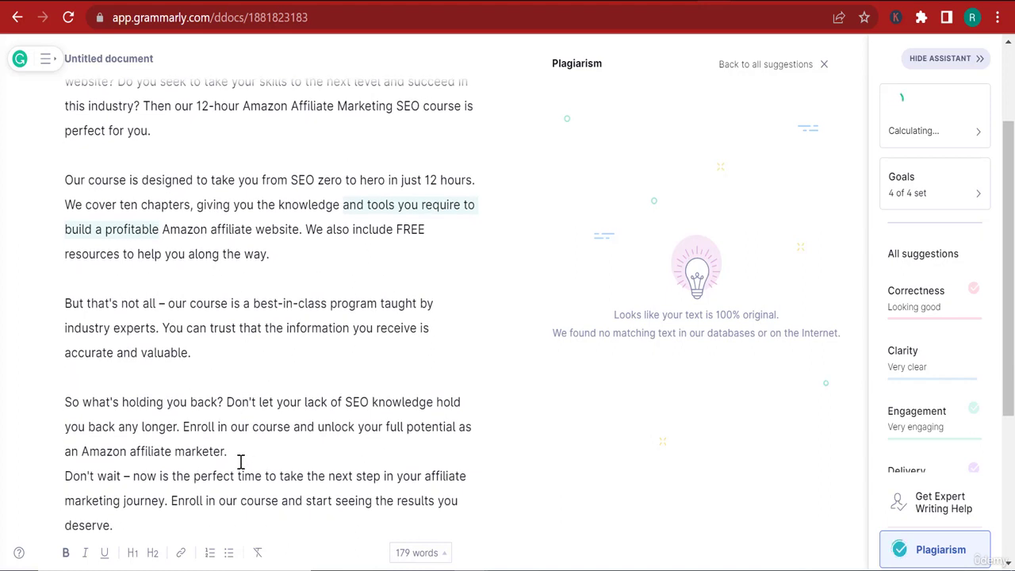
{"action": "key", "text": "Return"}
{"action": "scroll", "coordinate": [241, 462], "scroll_direction": "down", "scroll_amount": 3}
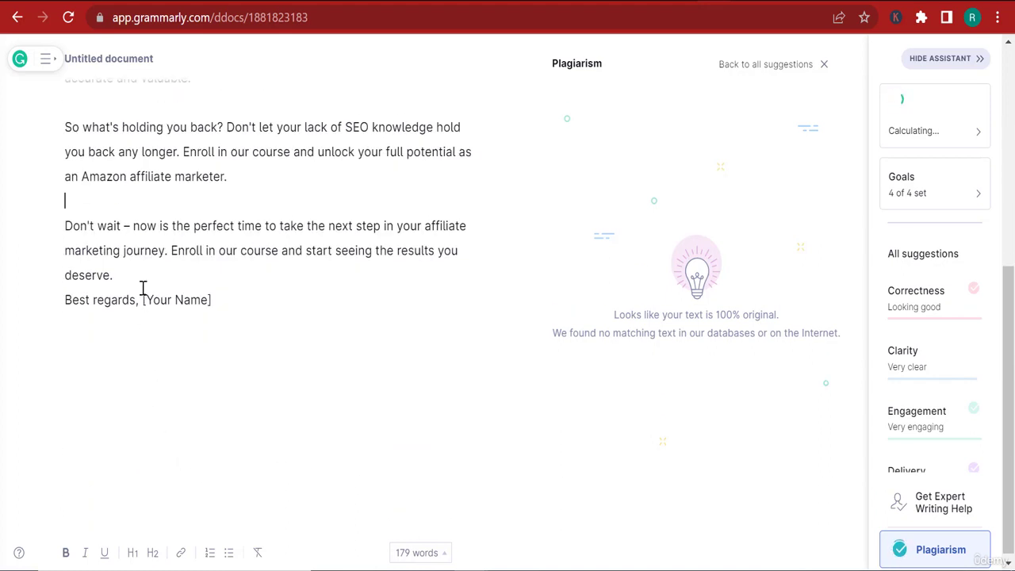
{"action": "key", "text": "Return"}
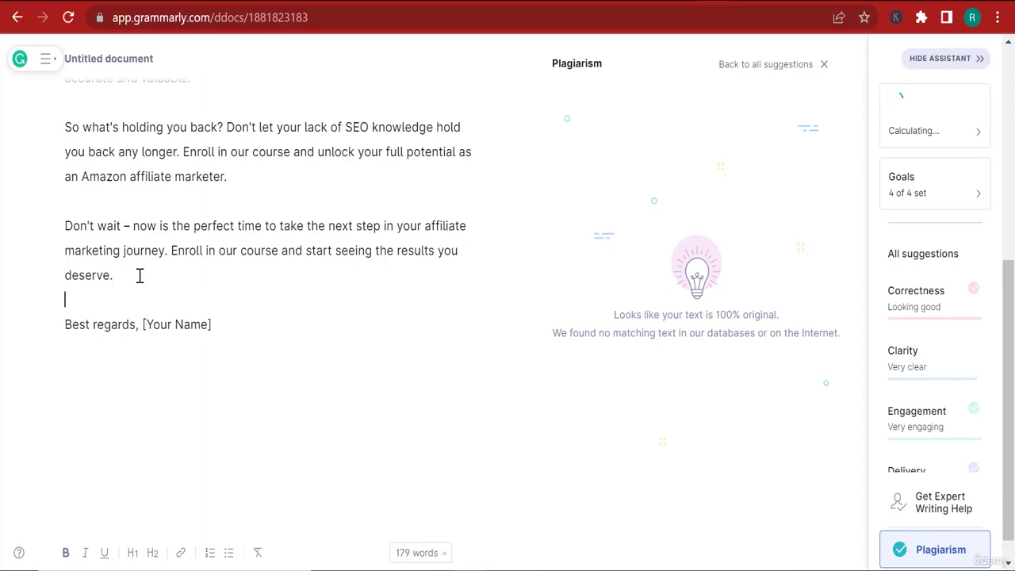
Copy the entire corrected email, from "Hello," through the "Best regards" signature
{"action": "scroll", "coordinate": [180, 380], "scroll_direction": "up", "scroll_amount": 5}
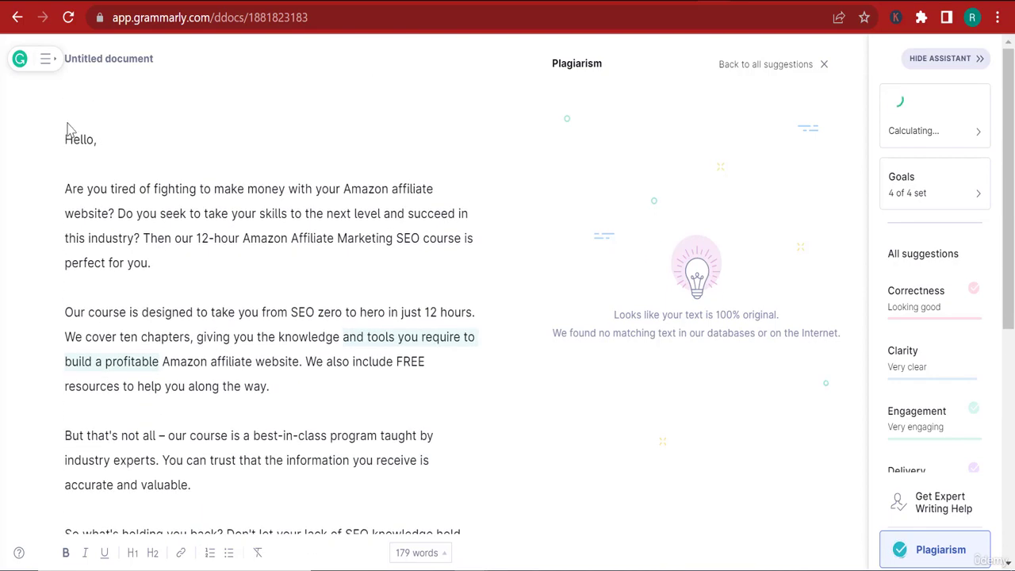
{"action": "left_click_drag", "start_coordinate": [72, 136], "coordinate": [321, 462]}
{"action": "key", "text": "ctrl+c"}
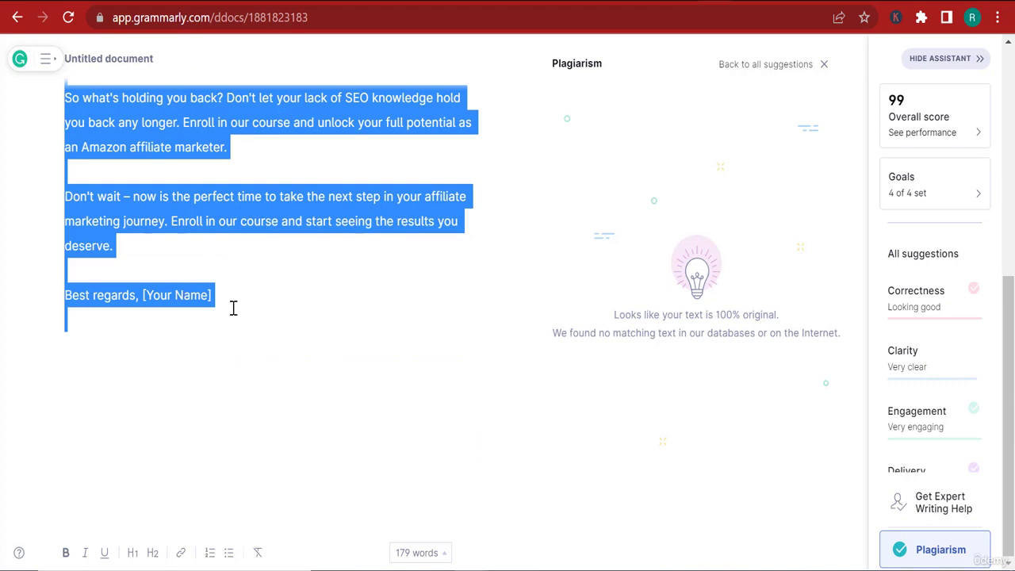
{"action": "right_click", "coordinate": [186, 300]}
Switch to Udemy's Announcements page and start composing a new educational announcement for the Advanced SEO Training 2022 course
{"action": "left_click", "coordinate": [256, 43]}
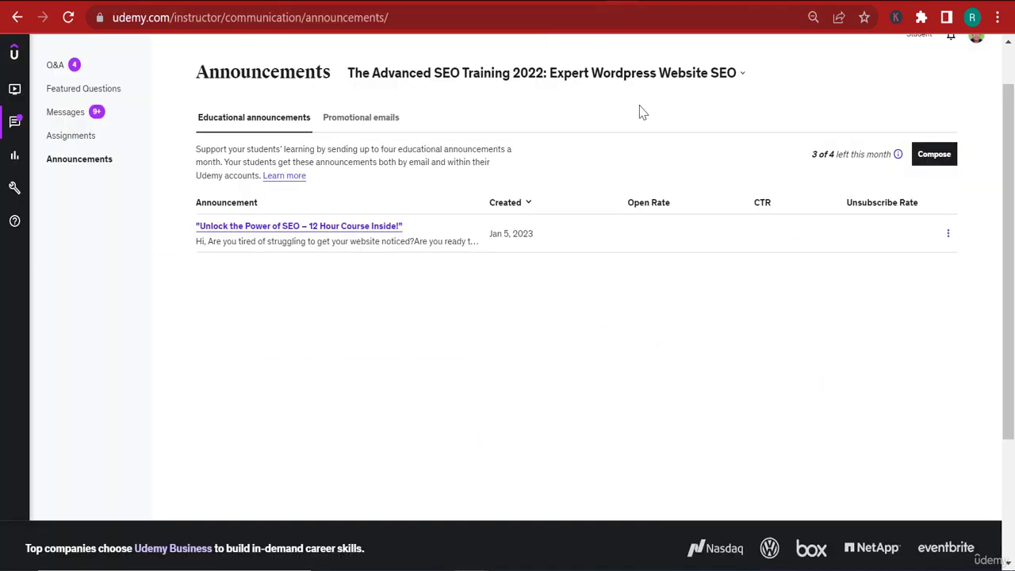
{"action": "left_click", "coordinate": [937, 162]}
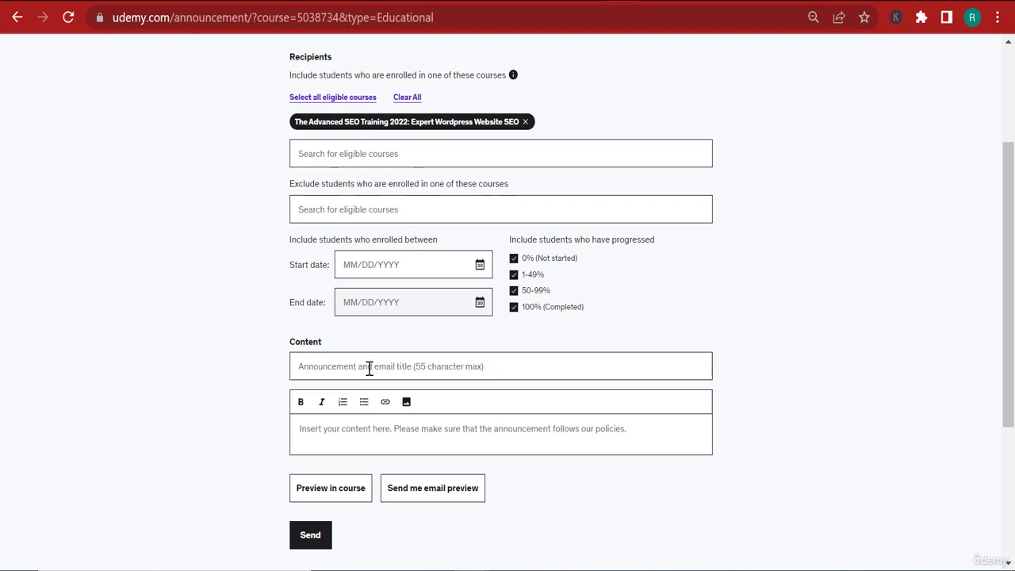
Paste the copied email into the announcement's content body
{"action": "left_click", "coordinate": [359, 429]}
{"action": "key", "text": "ctrl+v"}
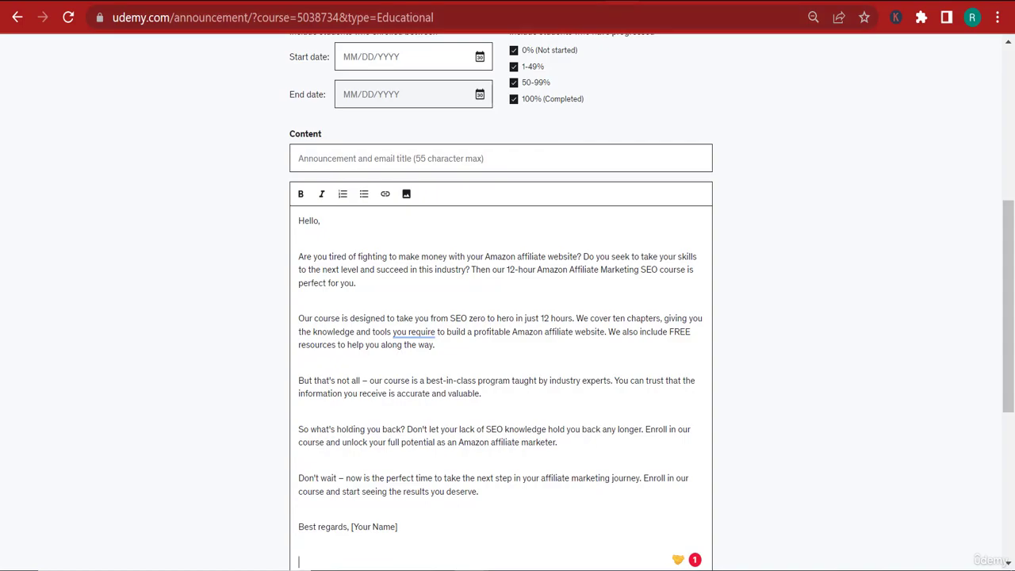
Switch to ChatGPT and copy "Unlock Your Full Amazon Affiliate Marketing Potential" from the generated subject line
{"action": "key", "text": "ctrl+Tab"}
{"action": "scroll", "coordinate": [653, 182], "scroll_direction": "up", "scroll_amount": 3}
{"action": "scroll", "coordinate": [530, 201], "scroll_direction": "down", "scroll_amount": 3}
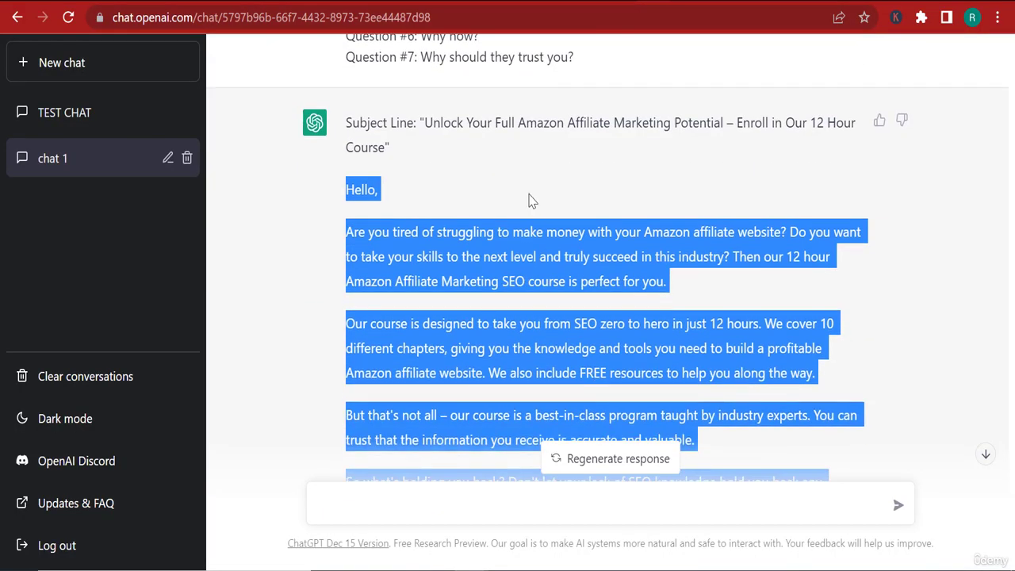
{"action": "triple_click", "coordinate": [539, 116]}
{"action": "right_click", "coordinate": [537, 120]}
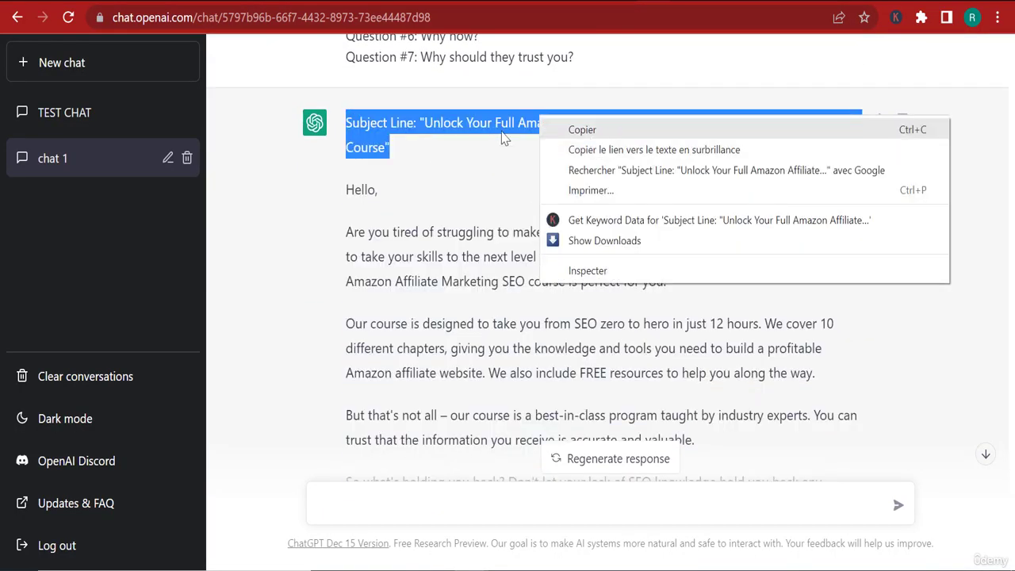
{"action": "left_click", "coordinate": [564, 129]}
{"action": "left_click_drag", "start_coordinate": [423, 123], "coordinate": [729, 123]}
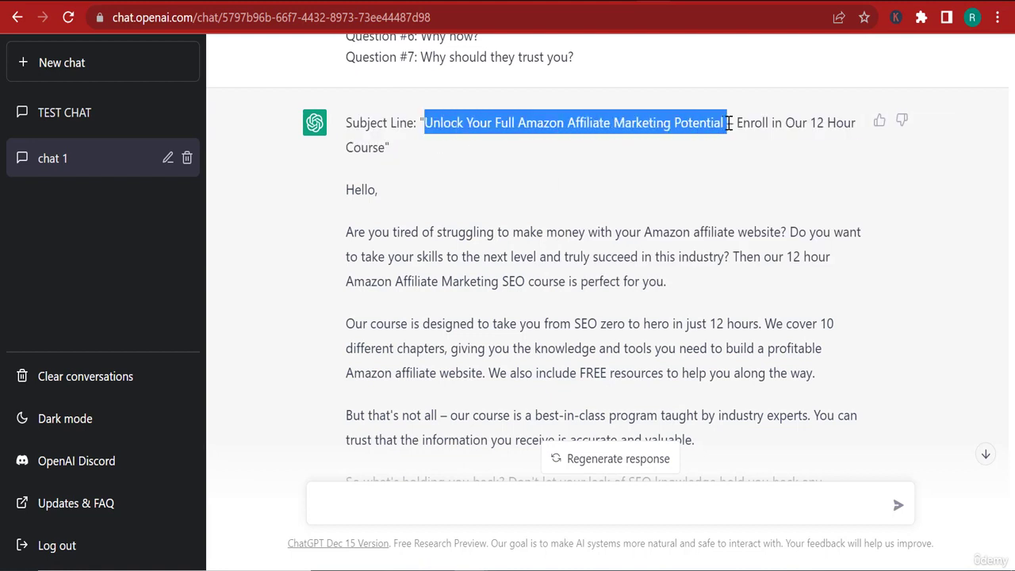
{"action": "right_click", "coordinate": [728, 123]}
{"action": "left_click", "coordinate": [713, 136]}
Return to the Udemy announcement, paste the copied phrase as its title, and add an empty line after the first body paragraph
{"action": "key", "text": "ctrl+Tab"}
{"action": "left_click", "coordinate": [440, 151]}
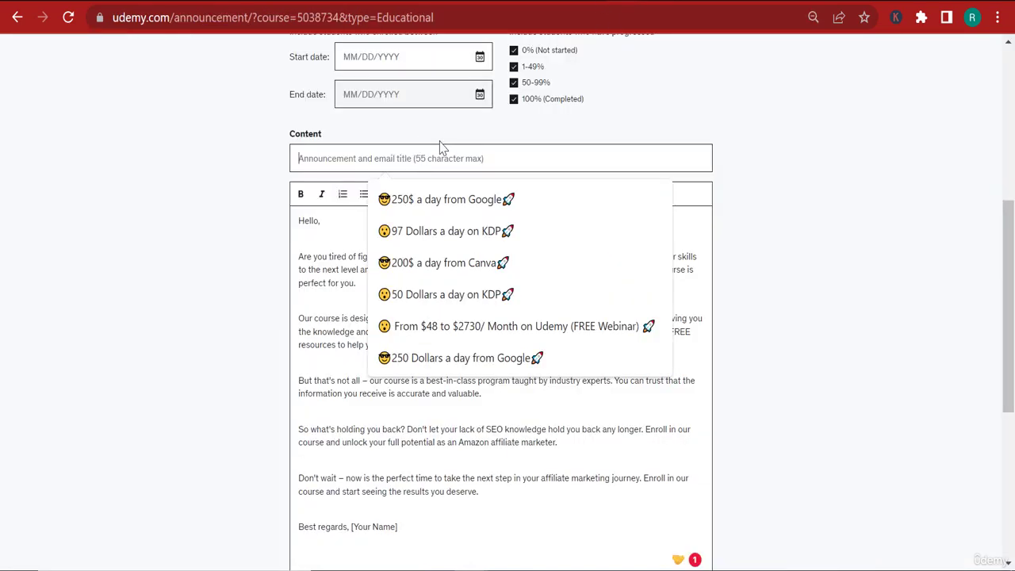
{"action": "key", "text": "ctrl+v"}
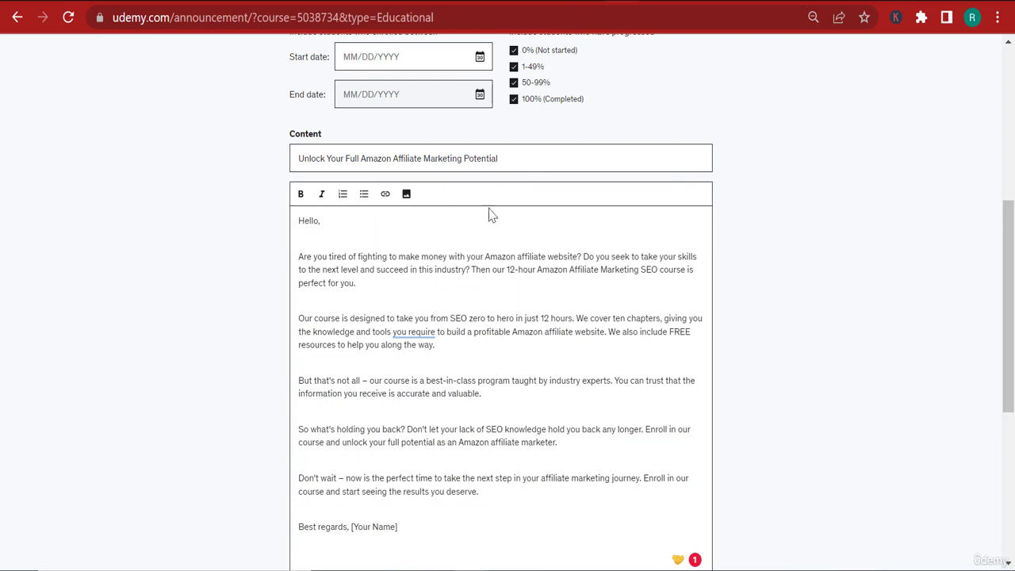
{"action": "left_click", "coordinate": [410, 288]}
{"action": "key", "text": "Return"}
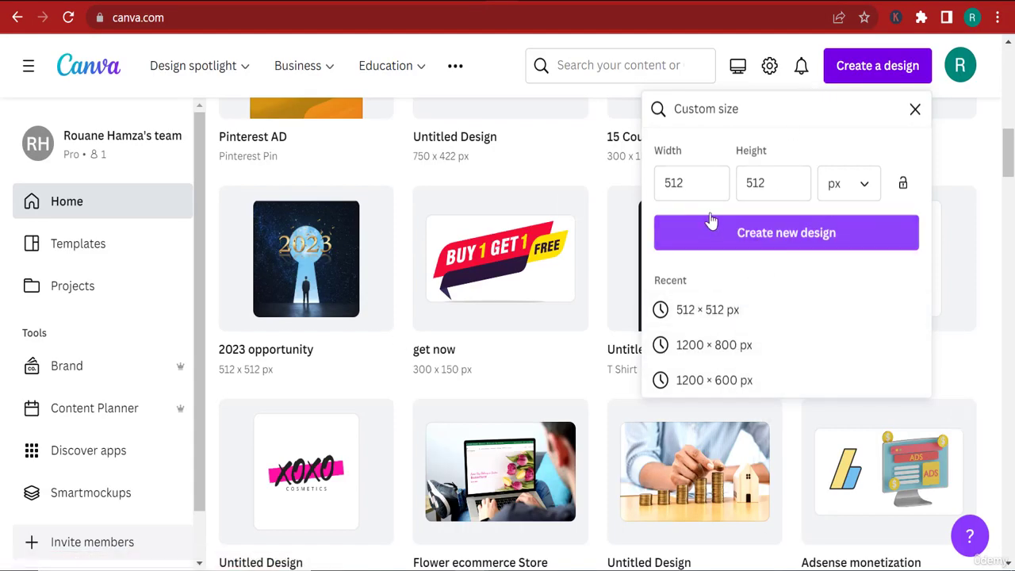
In Canva, create a new custom-size design of 300 × 150 px
{"action": "double_click", "coordinate": [675, 182]}
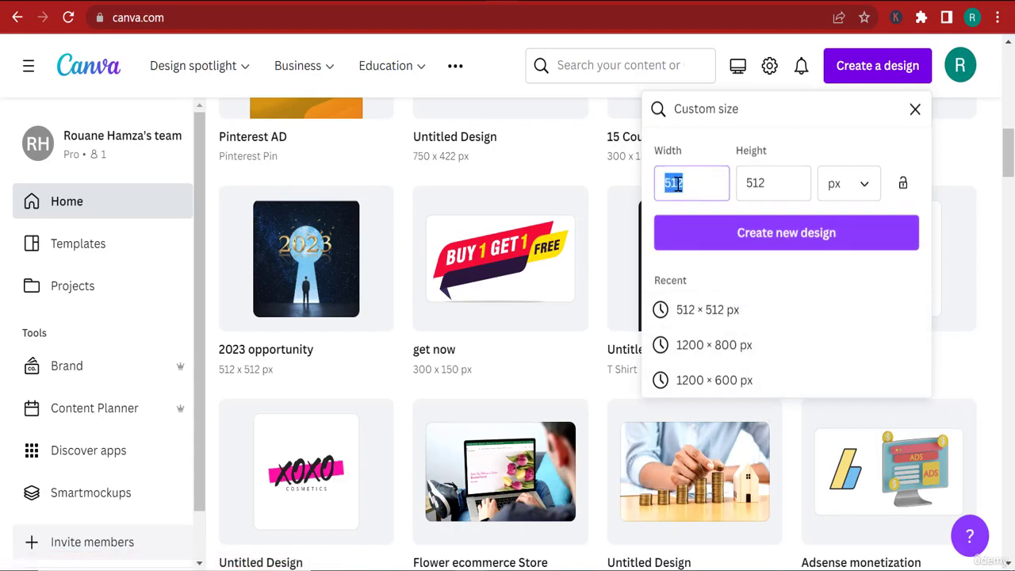
{"action": "type", "text": "300"}
{"action": "double_click", "coordinate": [781, 186]}
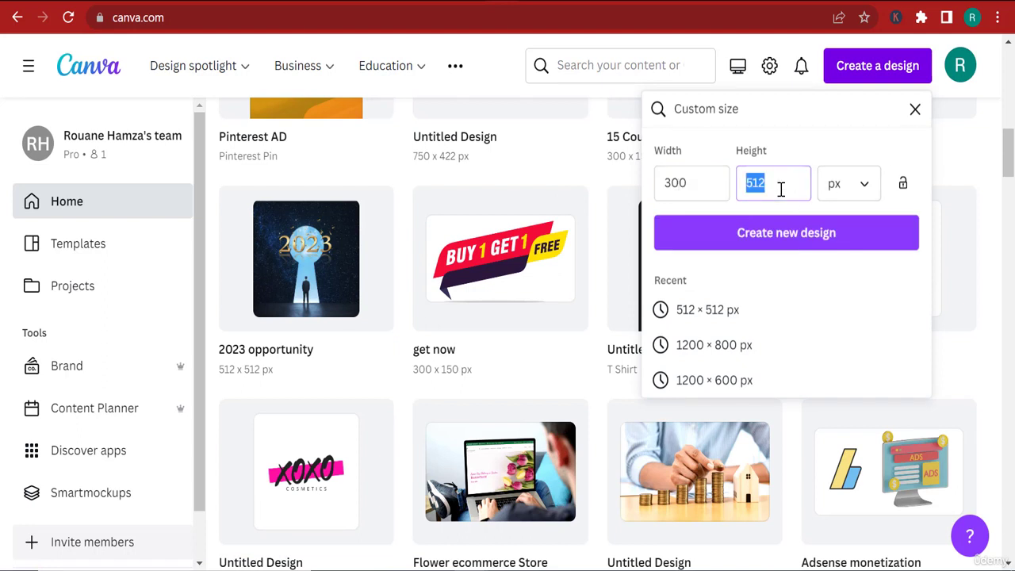
{"action": "type", "text": "150"}
{"action": "left_click", "coordinate": [761, 241]}
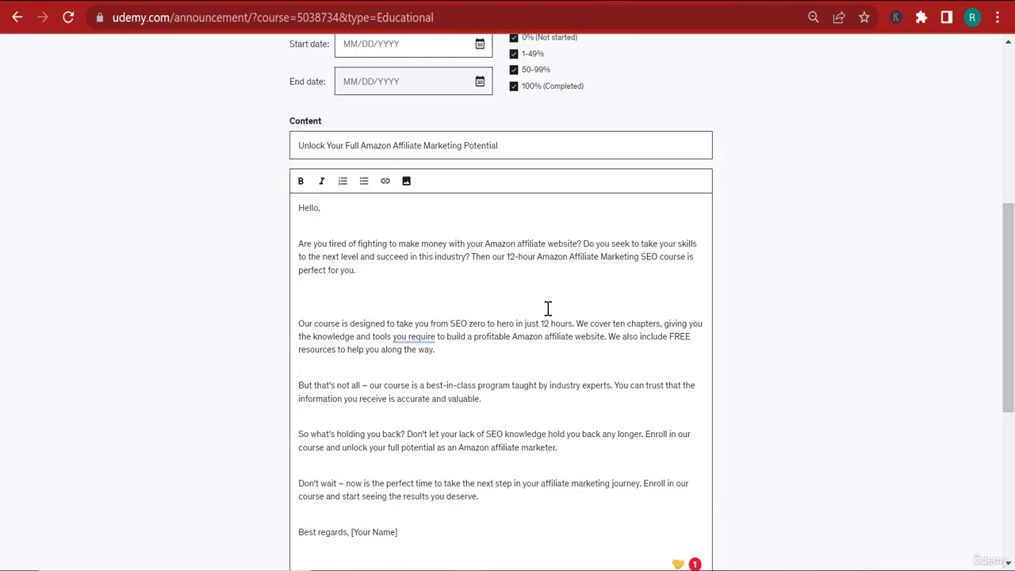
{"action": "scroll", "coordinate": [548, 308], "scroll_direction": "down", "scroll_amount": 2}
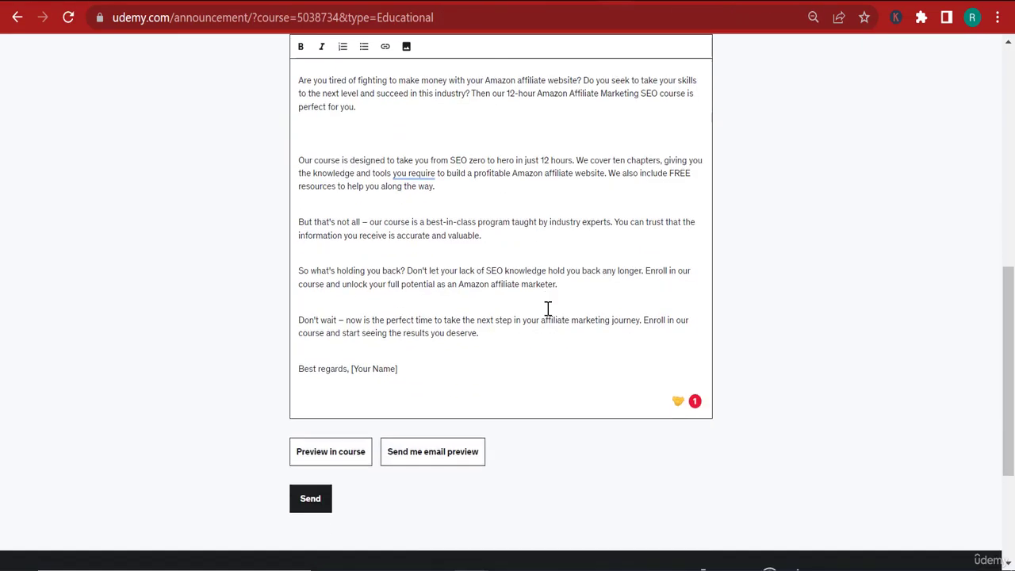
{"action": "scroll", "coordinate": [547, 307], "scroll_direction": "up", "scroll_amount": 2}
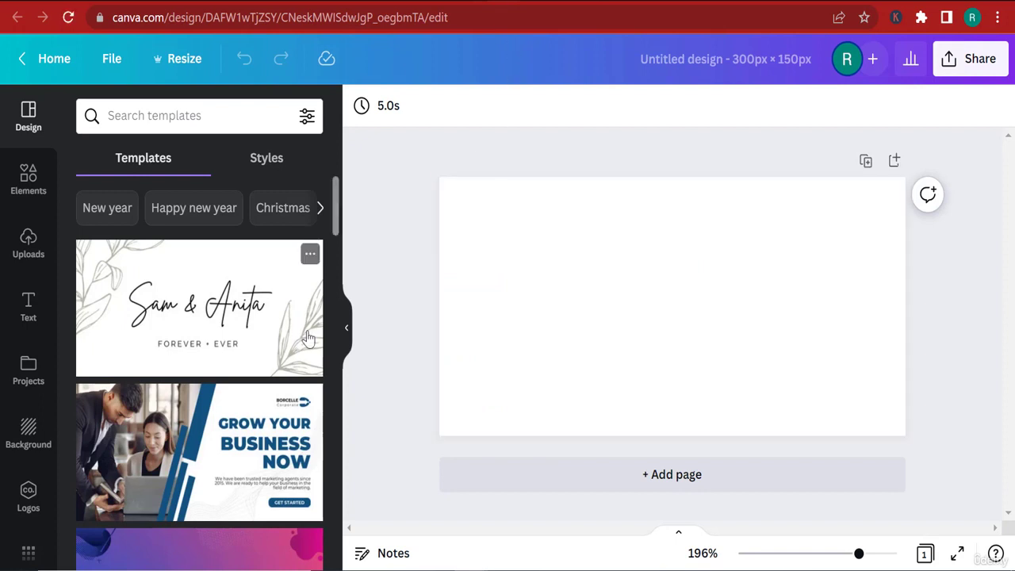
Search Canva's elements for "STRUGGLING" and limit the results to graphics
{"action": "left_click", "coordinate": [17, 184]}
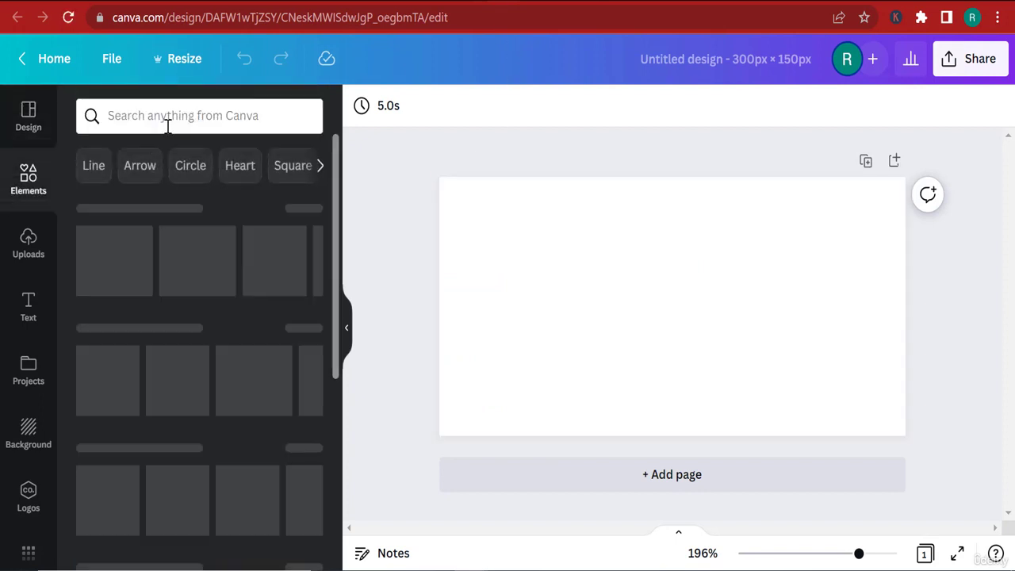
{"action": "left_click", "coordinate": [172, 117]}
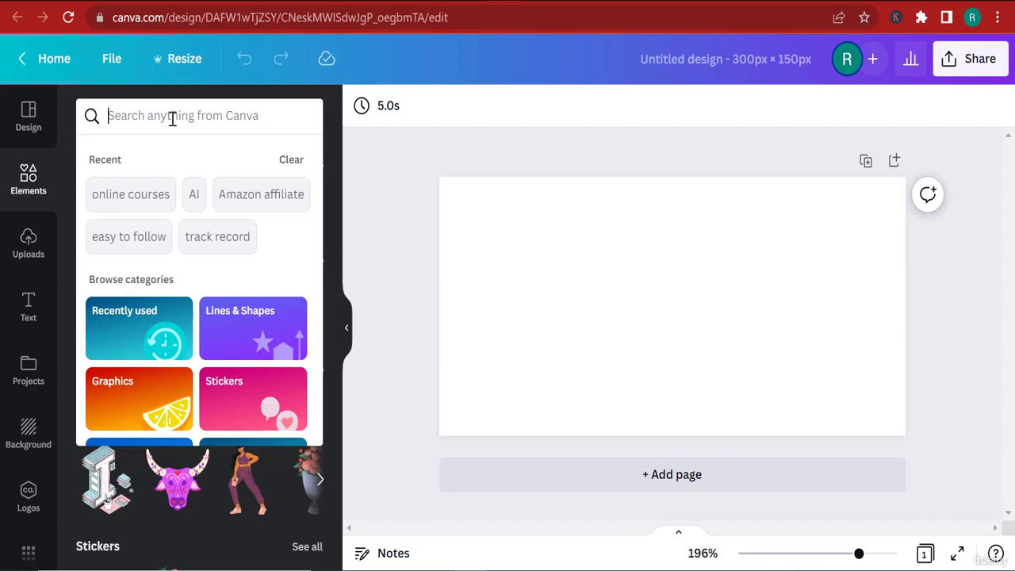
{"action": "type", "text": "STRUGGL"}
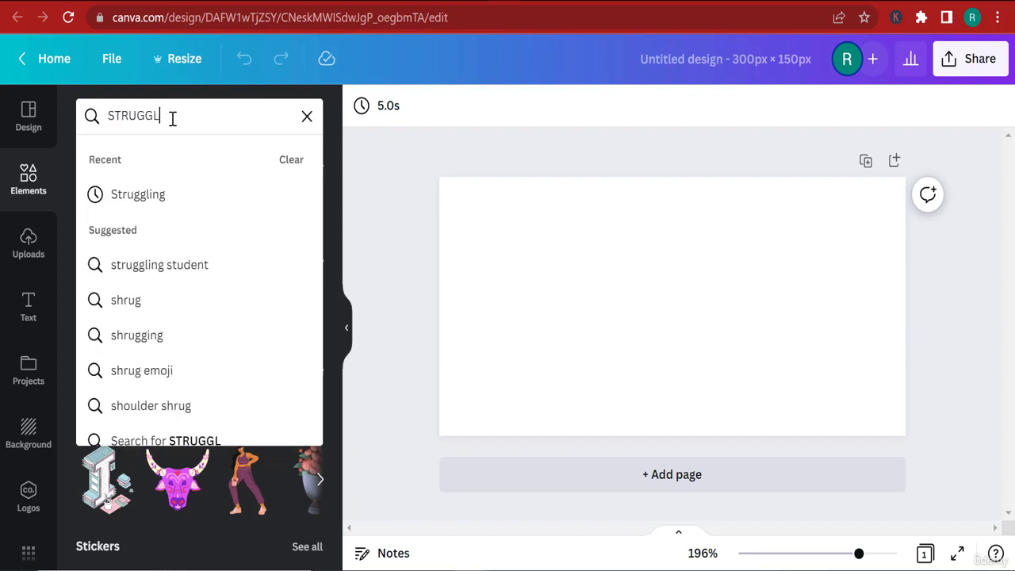
{"action": "type", "text": "ING"}
{"action": "key", "text": "Return"}
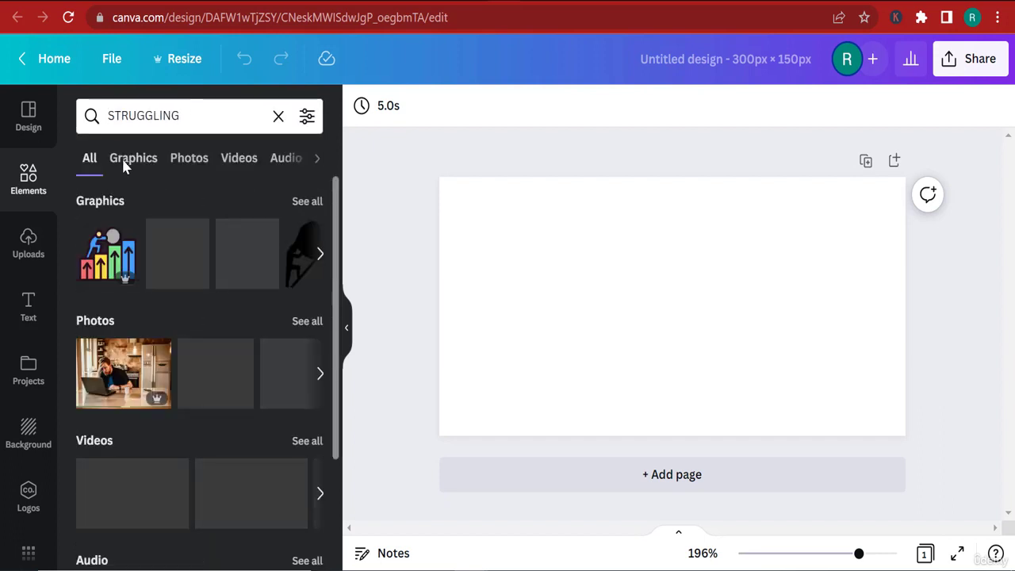
{"action": "left_click", "coordinate": [135, 158]}
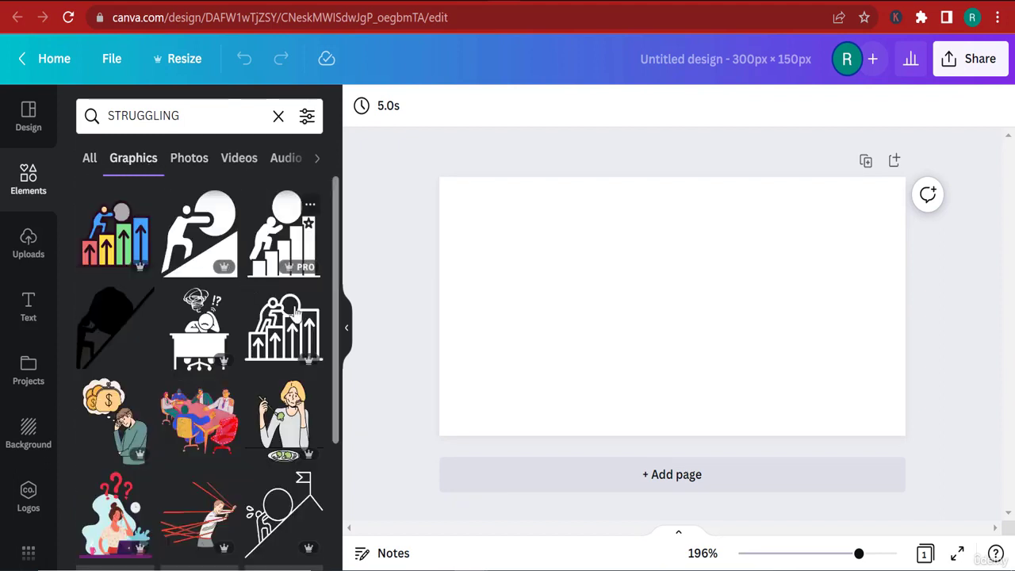
Add the graphic of a person pushing a ball up a starred bar chart, enlarge it, and centre it on the page
{"action": "left_click", "coordinate": [282, 234]}
{"action": "left_click_drag", "start_coordinate": [716, 359], "coordinate": [825, 434]}
{"action": "left_click_drag", "start_coordinate": [715, 373], "coordinate": [671, 330]}
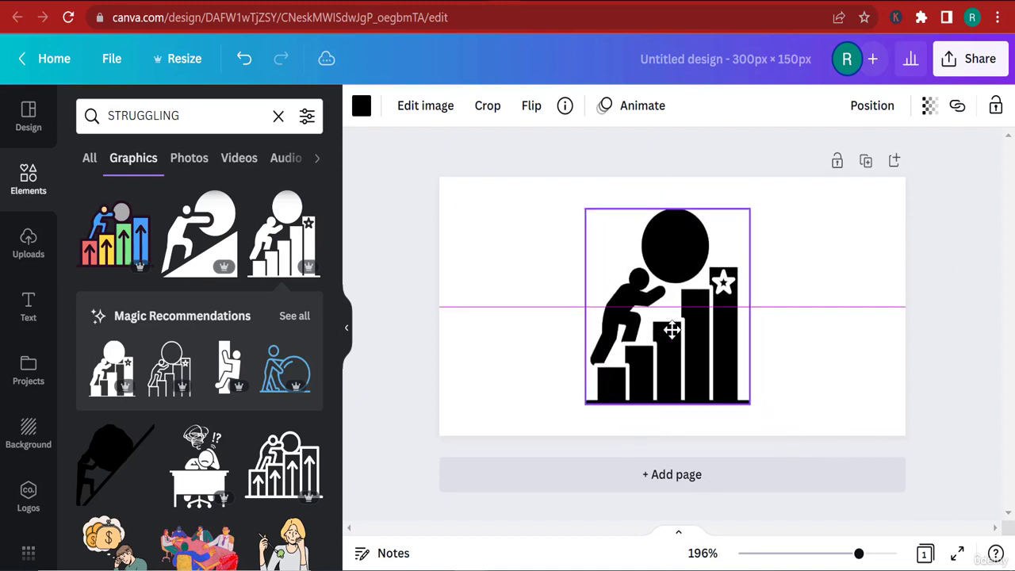
Download the design as a PNG with a transparent background
{"action": "left_click", "coordinate": [971, 58]}
{"action": "scroll", "coordinate": [890, 383], "scroll_direction": "down", "scroll_amount": 2}
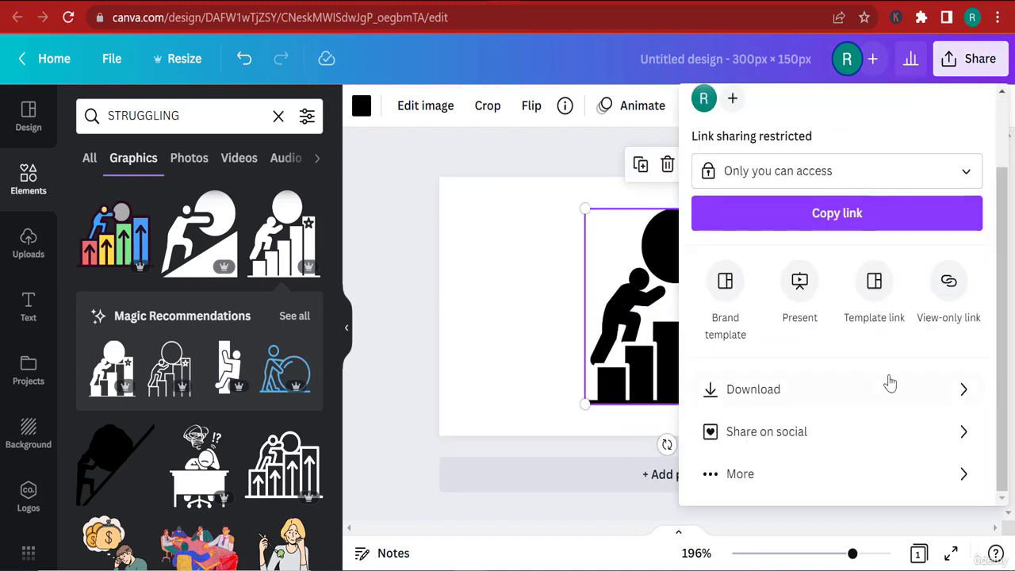
{"action": "left_click", "coordinate": [866, 386]}
{"action": "left_click", "coordinate": [793, 291]}
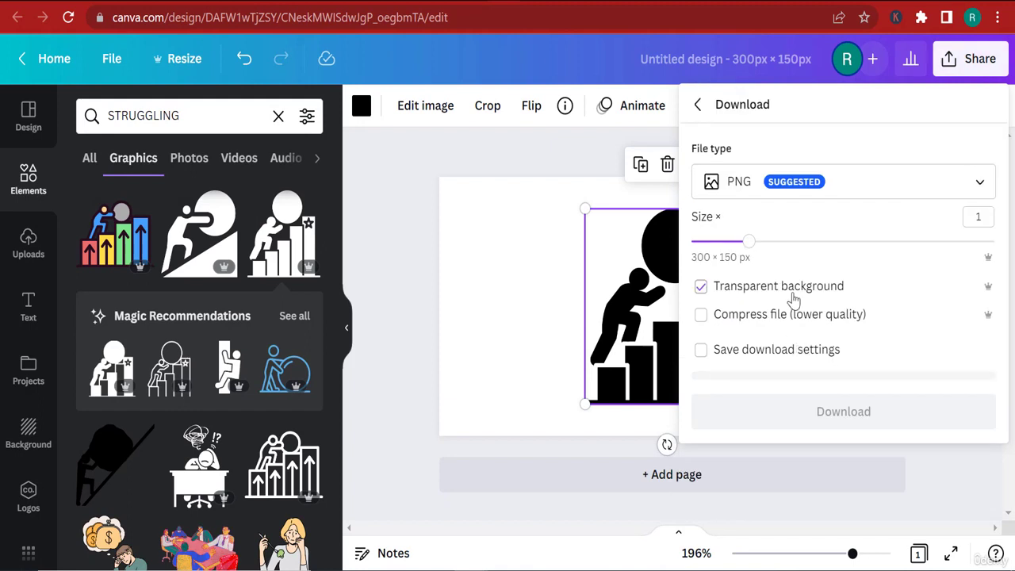
{"action": "left_click", "coordinate": [840, 421]}
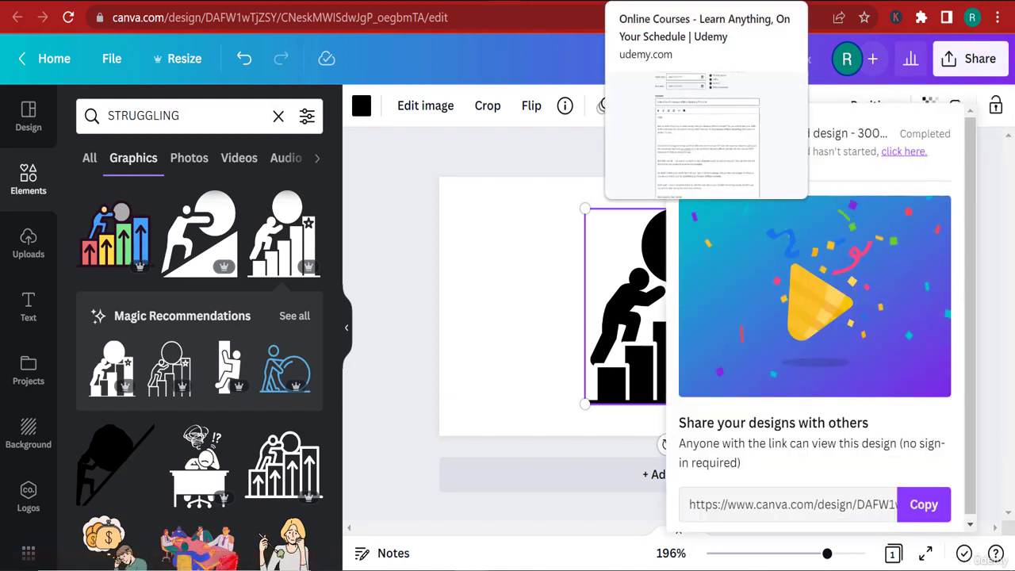
Switch to the Udemy announcement, insert the newly downloaded PNG below the first paragraph, and add an empty line after the second paragraph
{"action": "left_click", "coordinate": [698, 2]}
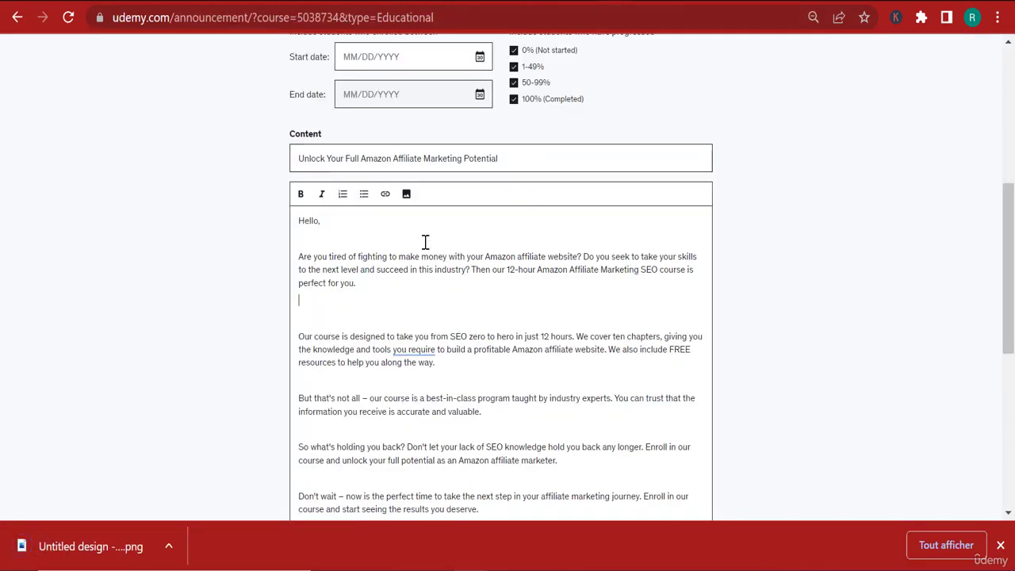
{"action": "left_click", "coordinate": [406, 194]}
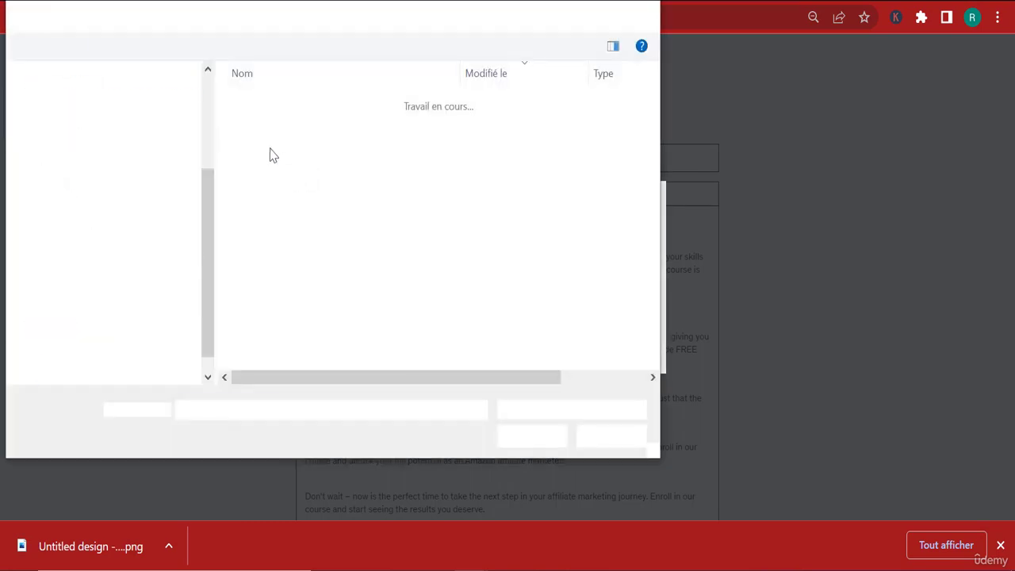
{"action": "left_click", "coordinate": [295, 125]}
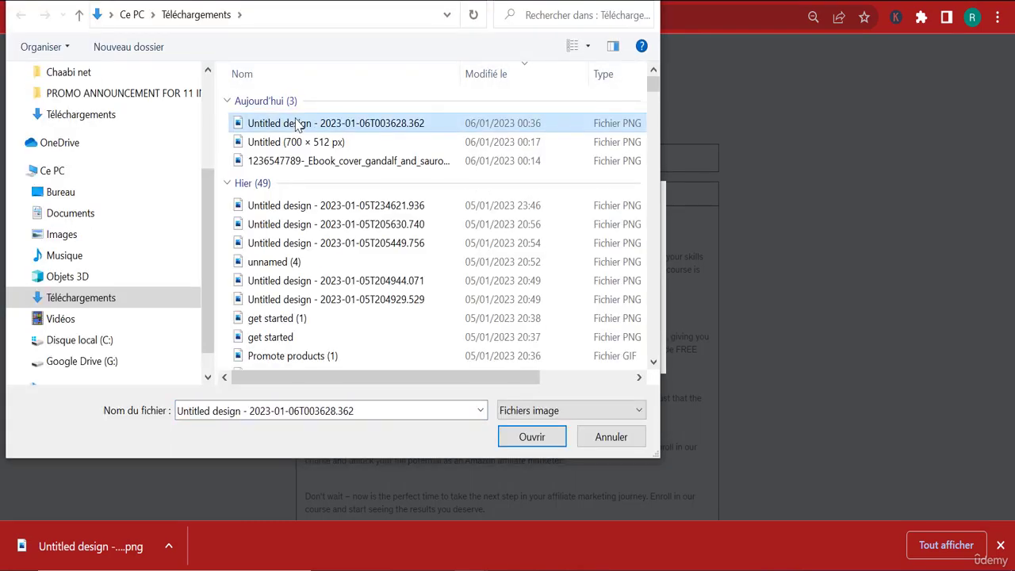
{"action": "double_click", "coordinate": [296, 125]}
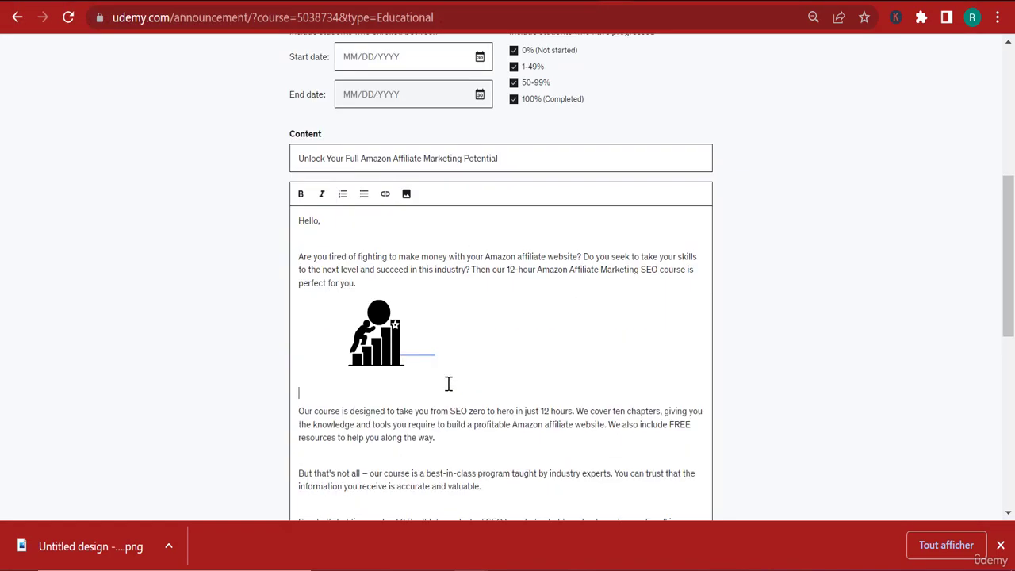
{"action": "scroll", "coordinate": [471, 378], "scroll_direction": "down", "scroll_amount": 2}
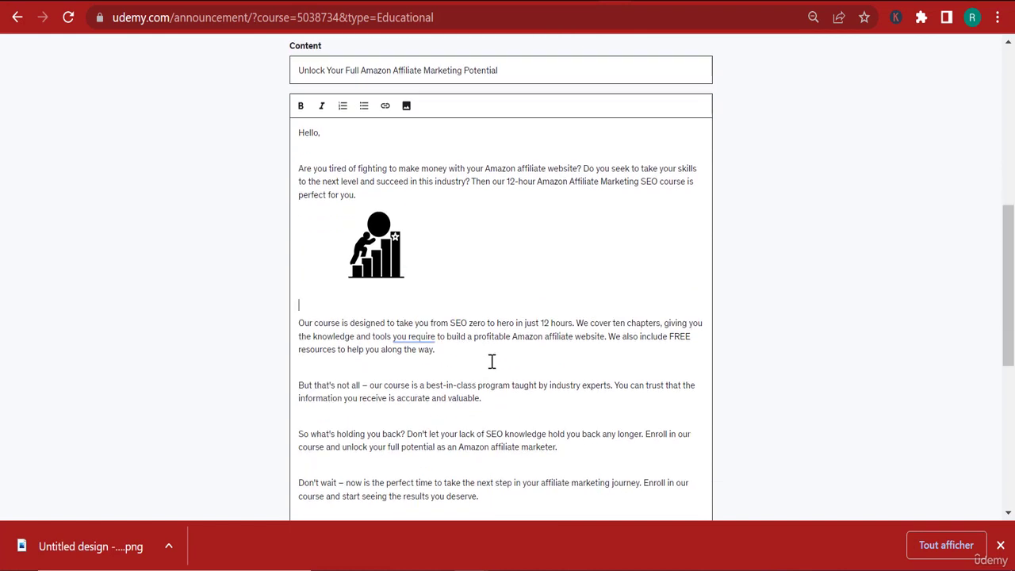
{"action": "key", "text": "Return"}
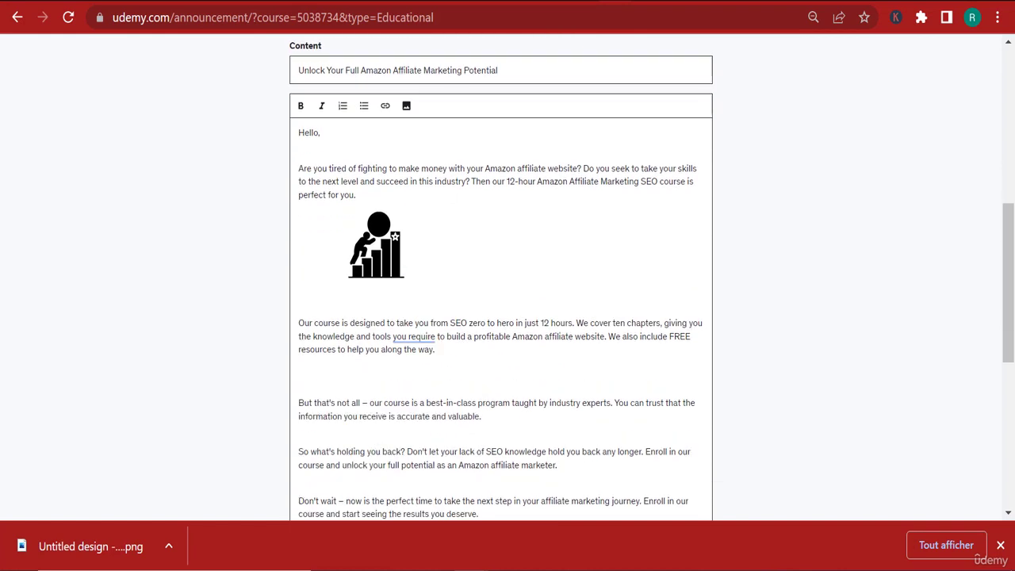
Back in the Canva design, delete the ball-pushing graphic and search the graphics for "ZERO TO HERO"
{"action": "left_click", "coordinate": [501, 13]}
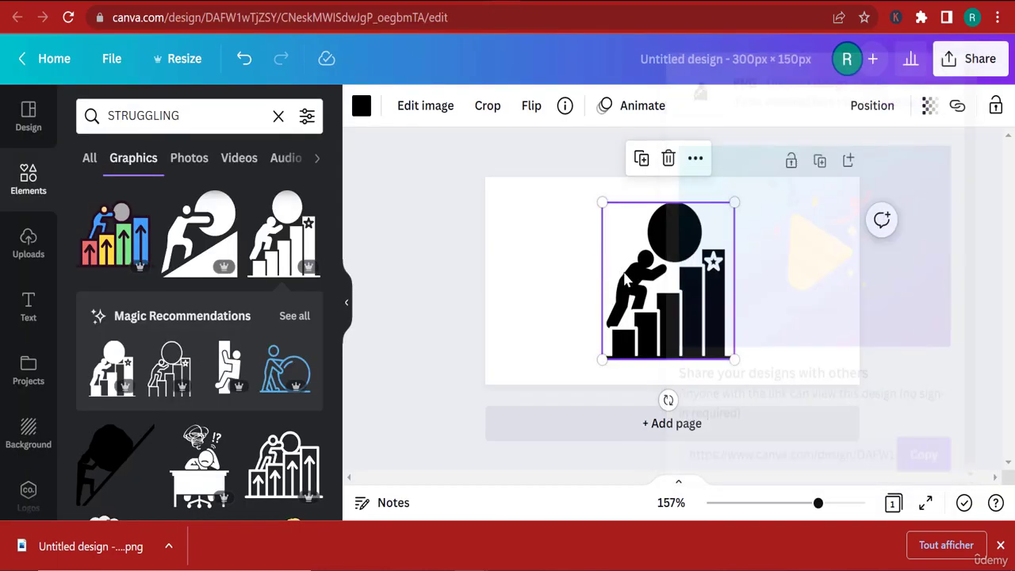
{"action": "key", "text": "Delete"}
{"action": "left_click", "coordinate": [216, 121]}
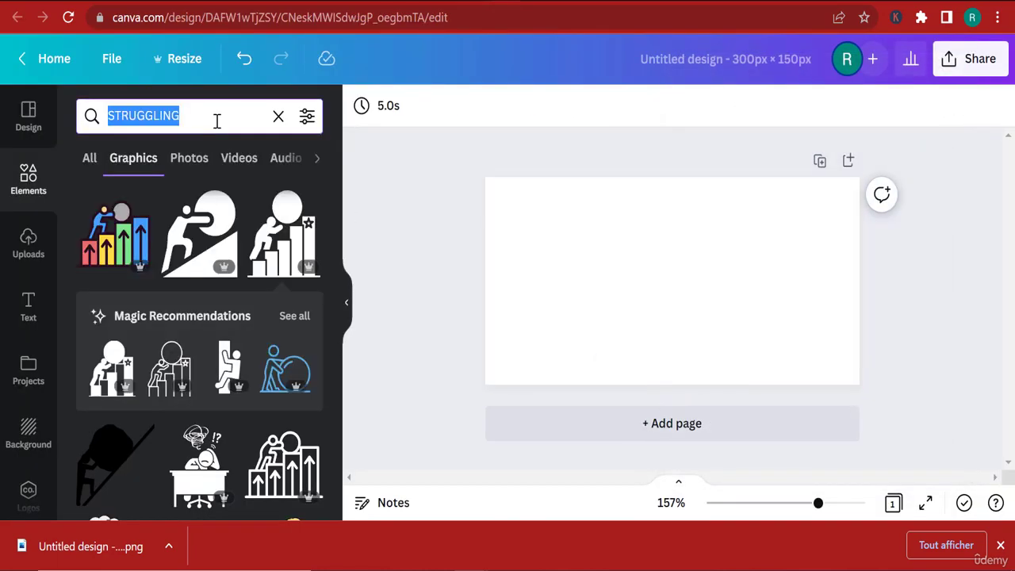
{"action": "type", "text": "ZERO TO HERO"}
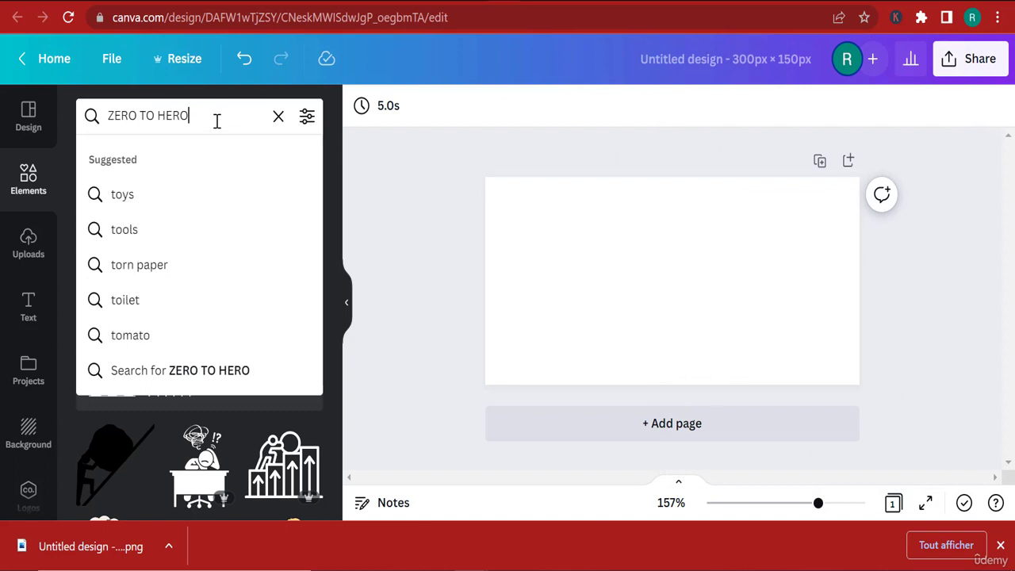
{"action": "key", "text": "Return"}
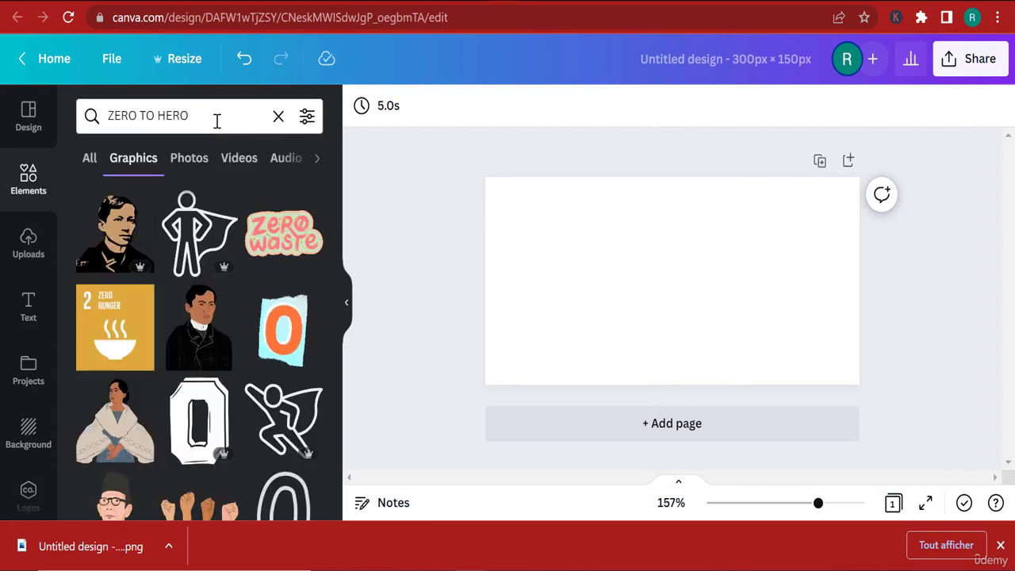
Add the flying superhero graphic in yellow with a red cape, enlarge it to nearly the page height, and centre it
{"action": "scroll", "coordinate": [217, 314], "scroll_direction": "down", "scroll_amount": 3}
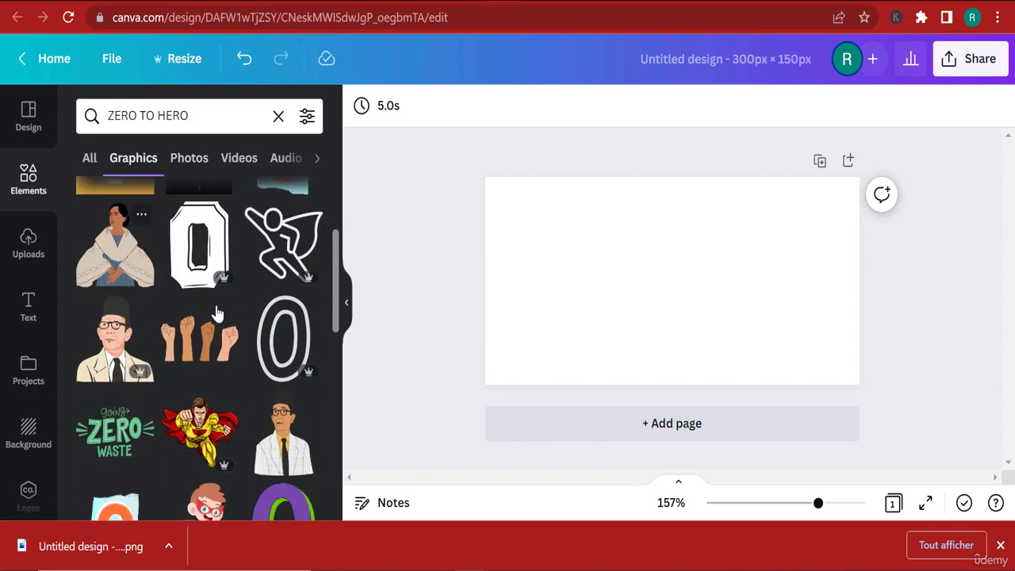
{"action": "left_click", "coordinate": [208, 440]}
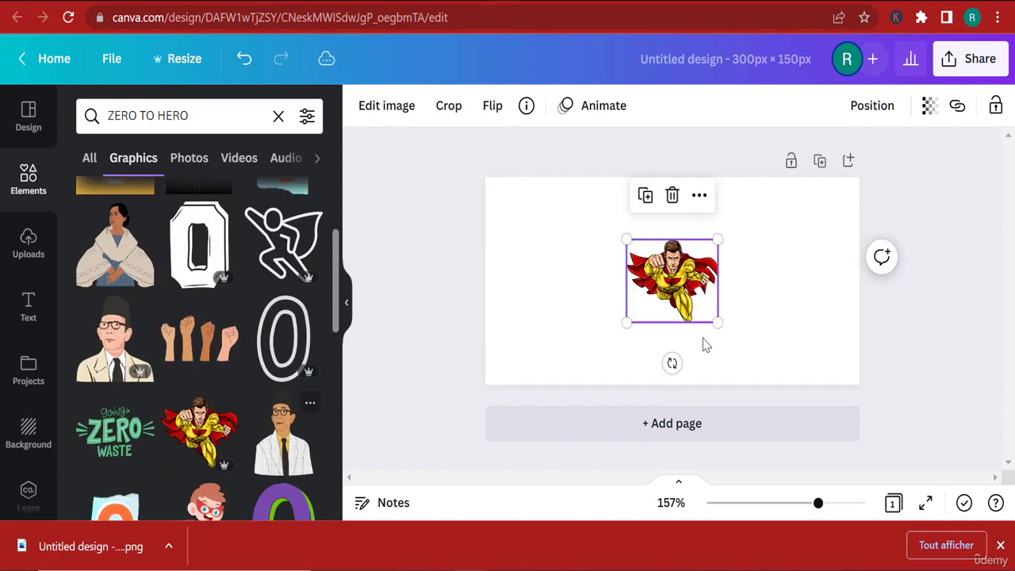
{"action": "left_click_drag", "start_coordinate": [718, 322], "coordinate": [823, 417]}
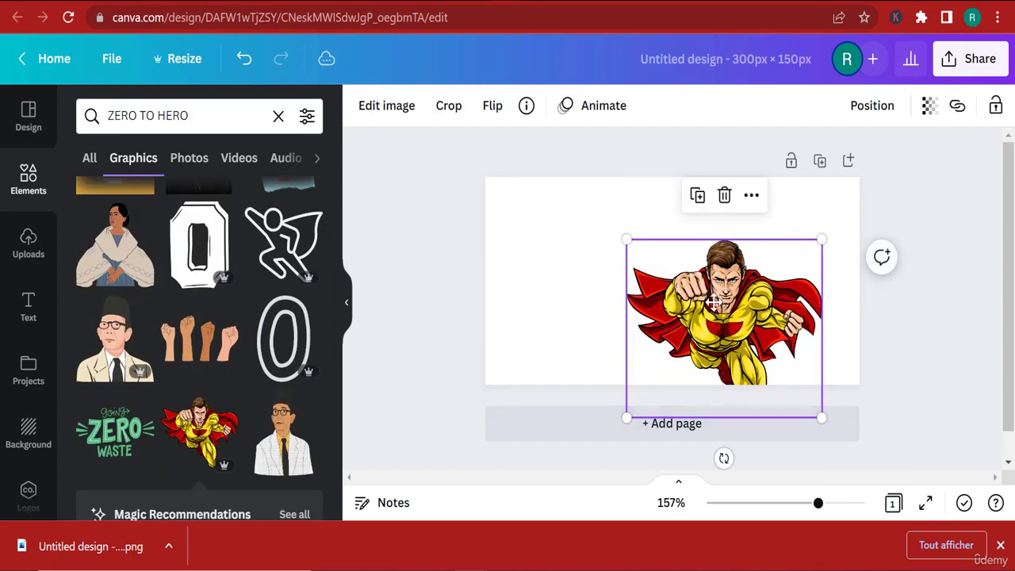
{"action": "left_click_drag", "start_coordinate": [713, 301], "coordinate": [661, 261]}
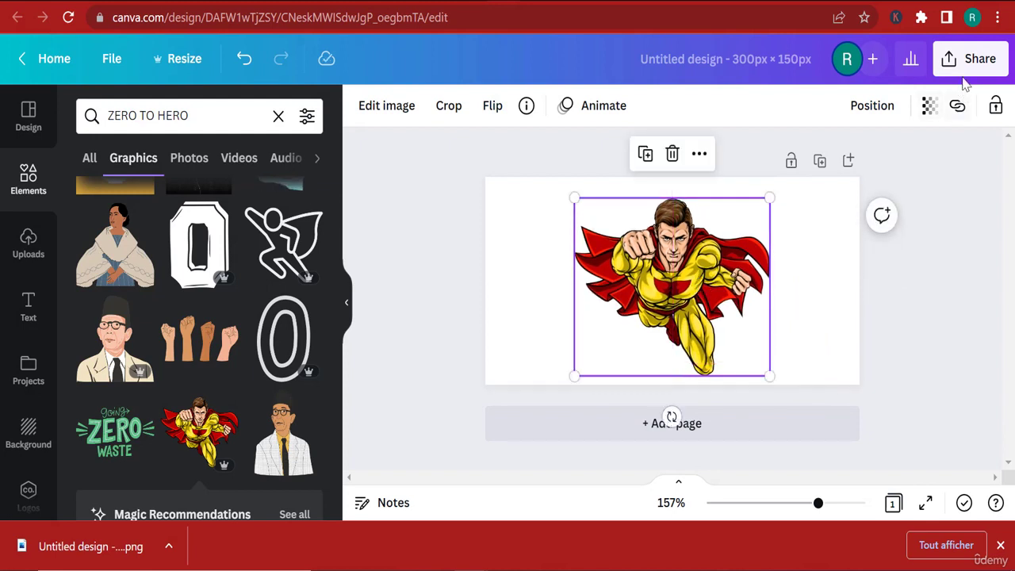
Download the superhero design as a PNG
{"action": "left_click", "coordinate": [966, 70]}
{"action": "scroll", "coordinate": [783, 356], "scroll_direction": "down", "scroll_amount": 2}
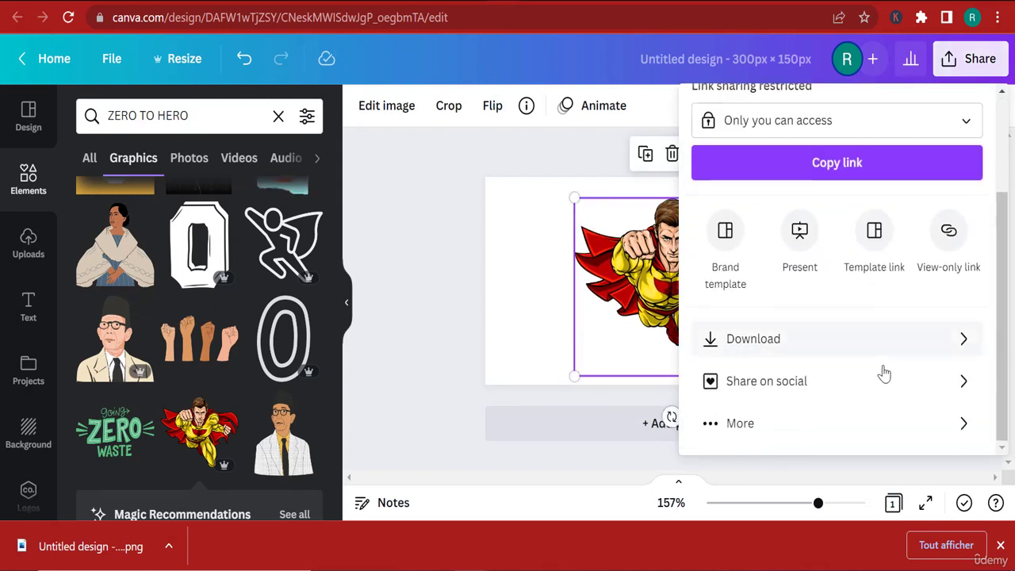
{"action": "left_click", "coordinate": [745, 349]}
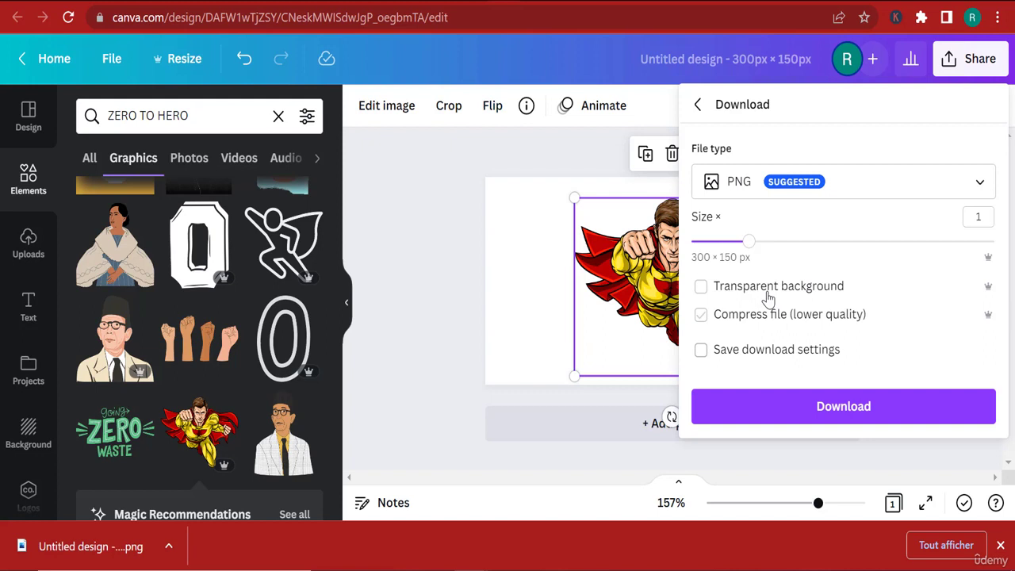
{"action": "left_click", "coordinate": [858, 420]}
{"action": "scroll", "coordinate": [214, 356], "scroll_direction": "down", "scroll_amount": 3}
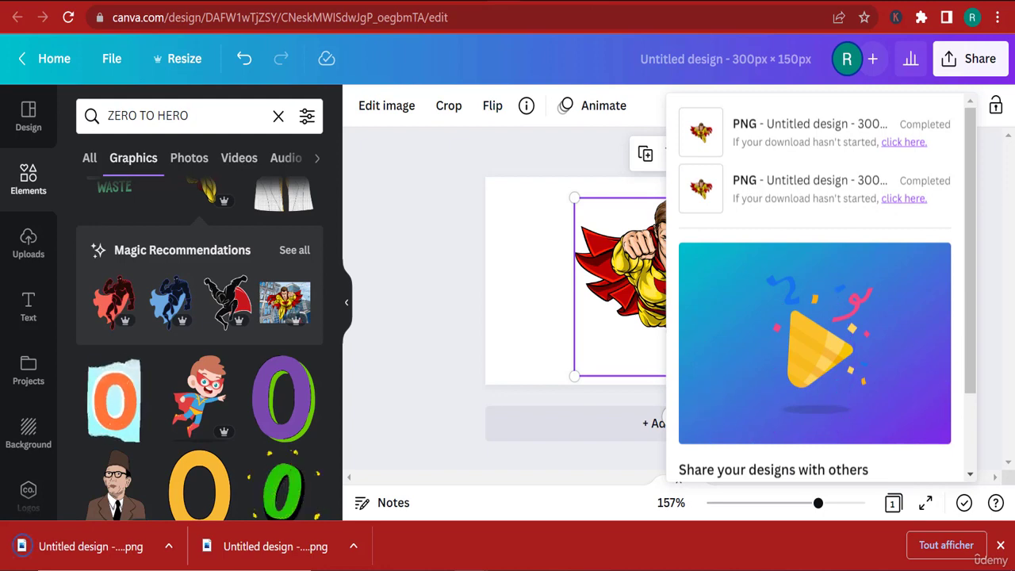
Switch to the Udemy announcement and insert the newly downloaded superhero PNG below the second paragraph
{"action": "left_click", "coordinate": [746, 2]}
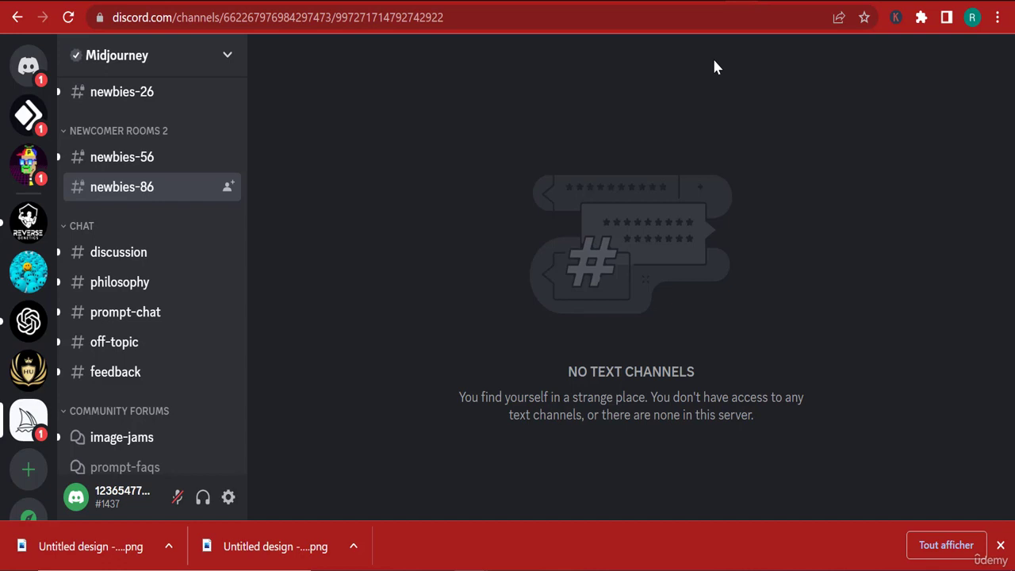
{"action": "left_click", "coordinate": [623, 3]}
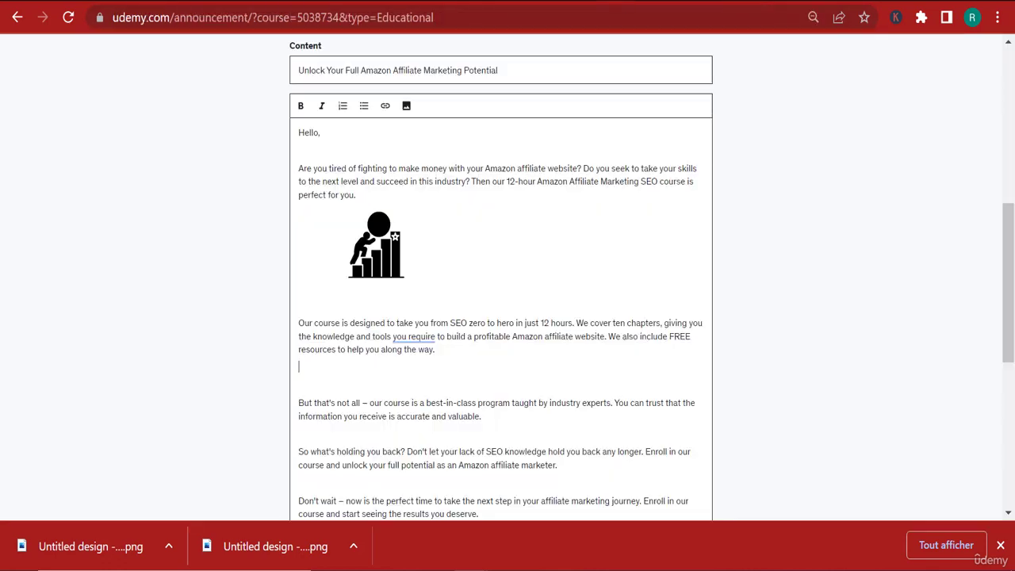
{"action": "left_click", "coordinate": [406, 107]}
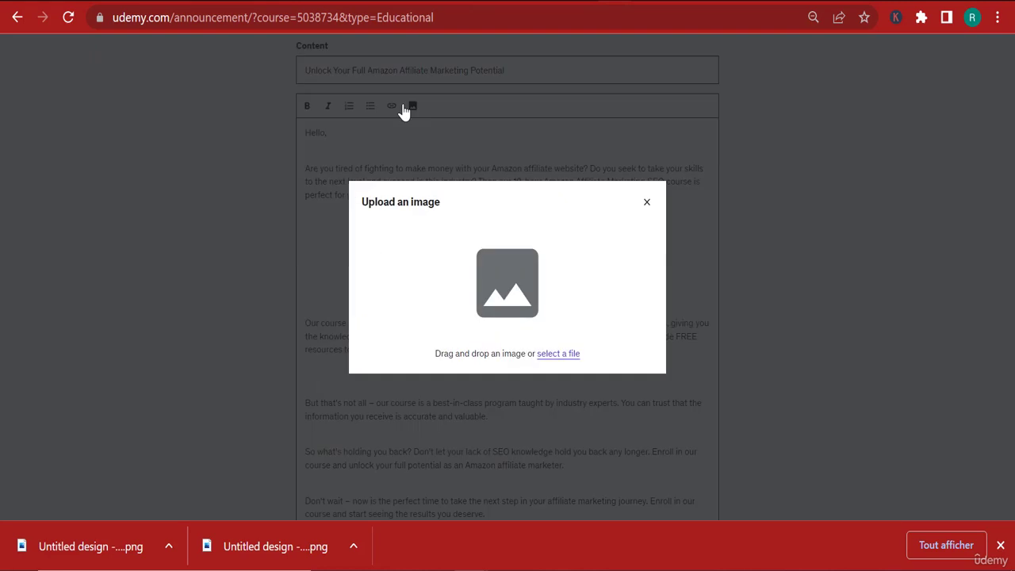
{"action": "left_click", "coordinate": [554, 357]}
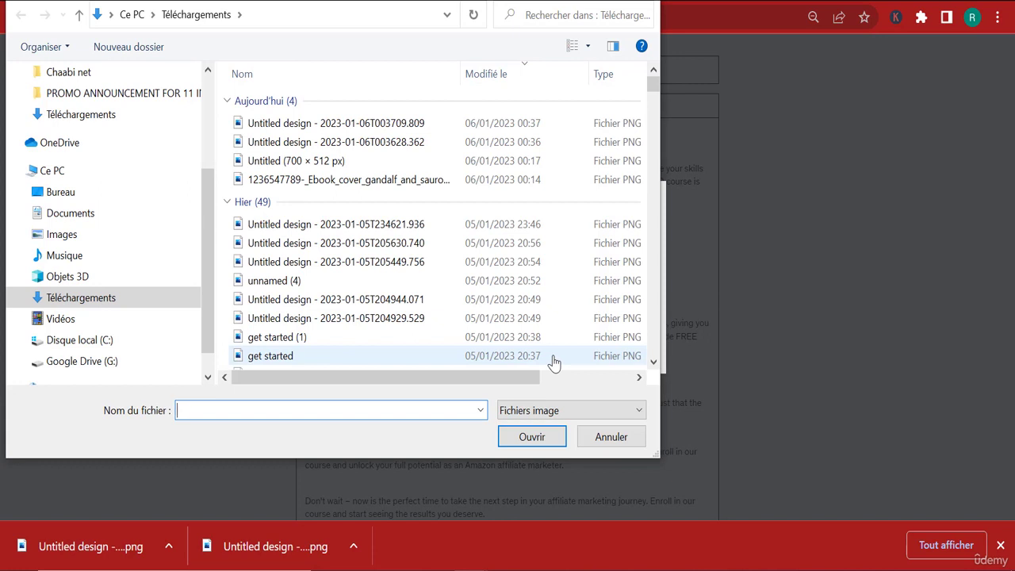
{"action": "scroll", "coordinate": [170, 253], "scroll_direction": "up", "scroll_amount": 2}
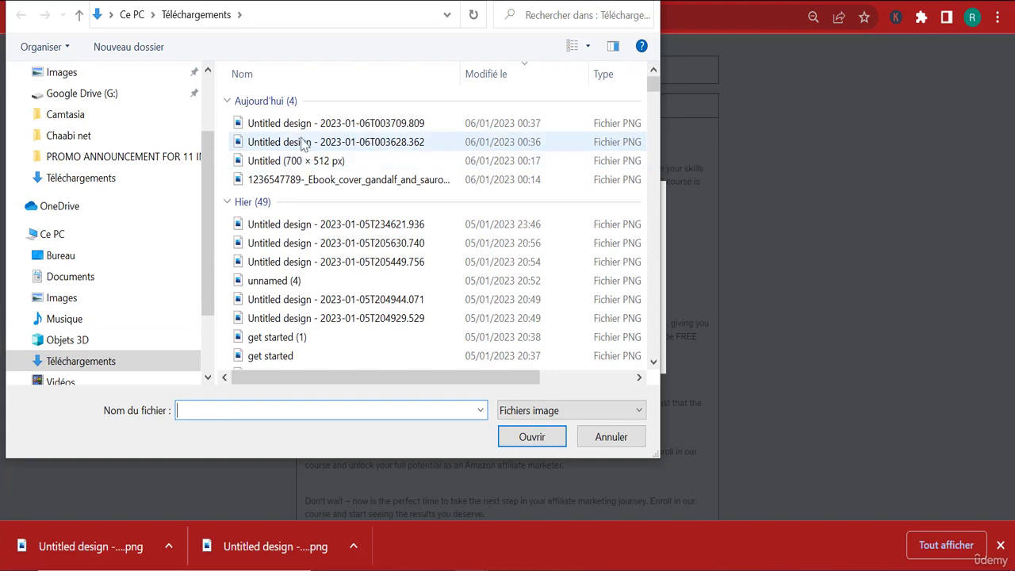
{"action": "double_click", "coordinate": [294, 130]}
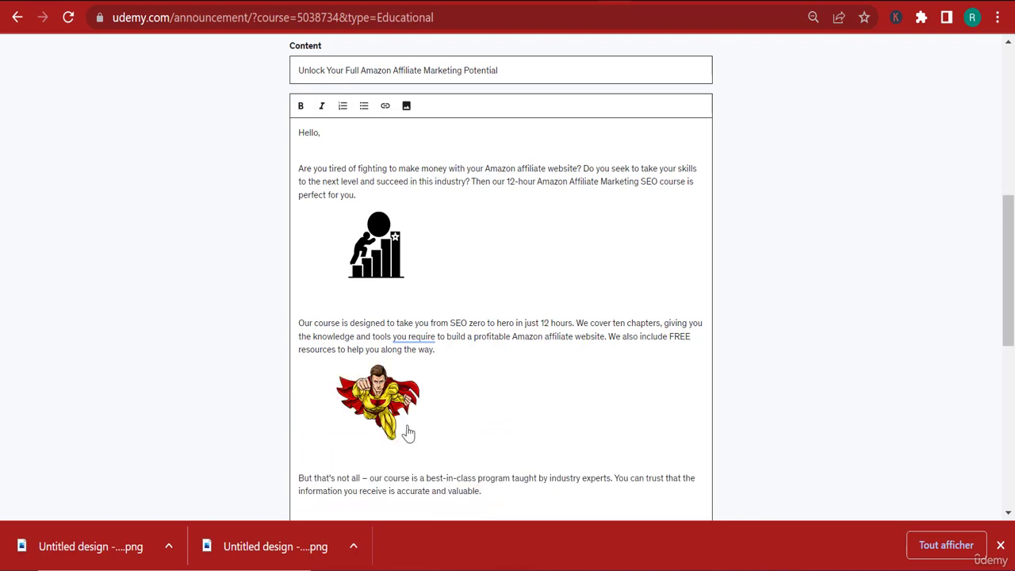
Add an empty line after the paragraph beginning "Don't wait"
{"action": "scroll", "coordinate": [407, 433], "scroll_direction": "down", "scroll_amount": 5}
{"action": "left_click", "coordinate": [509, 234]}
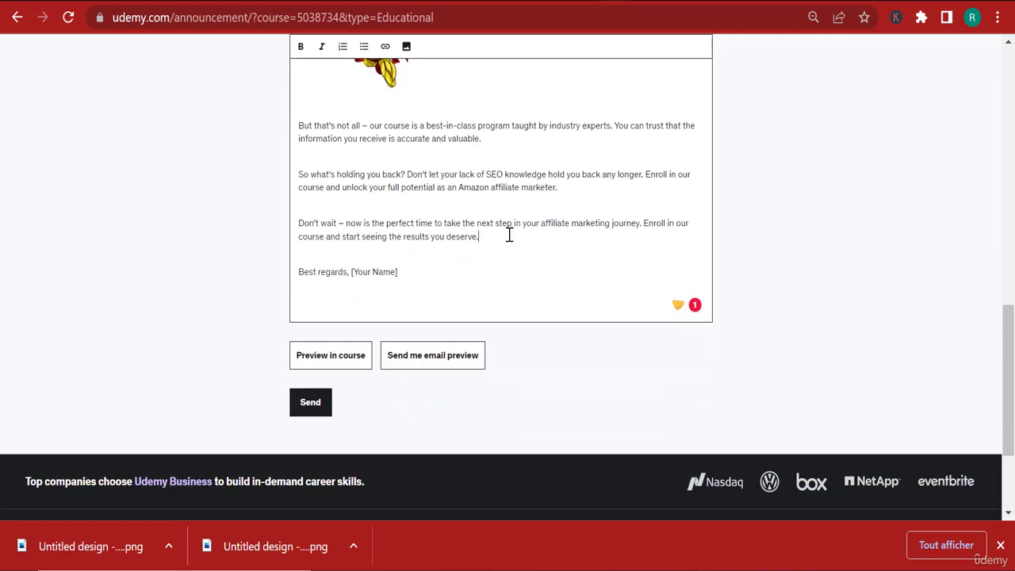
{"action": "key", "text": "Return"}
{"action": "scroll", "coordinate": [344, 97], "scroll_direction": "up", "scroll_amount": 2}
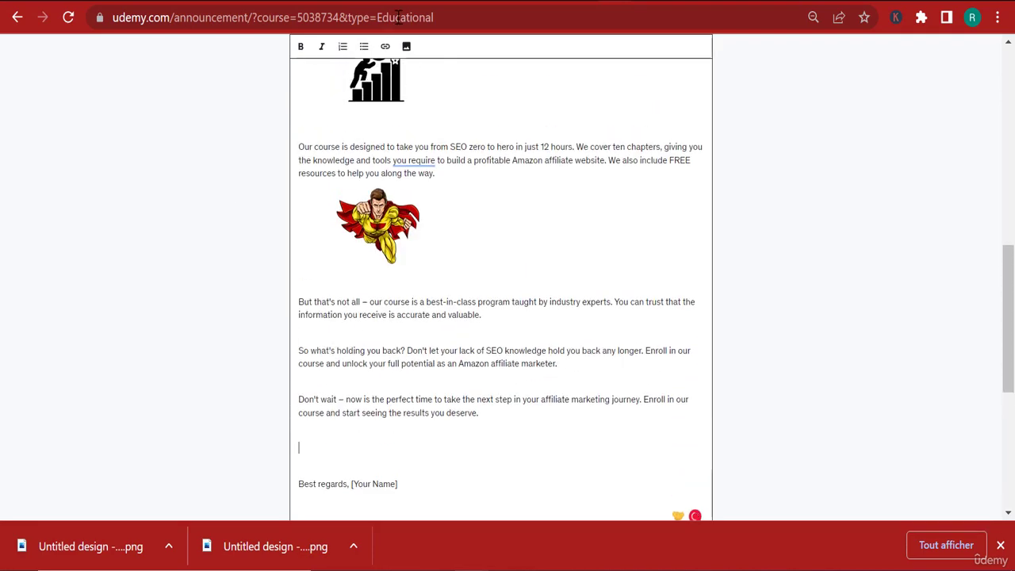
{"action": "left_click", "coordinate": [386, 47]}
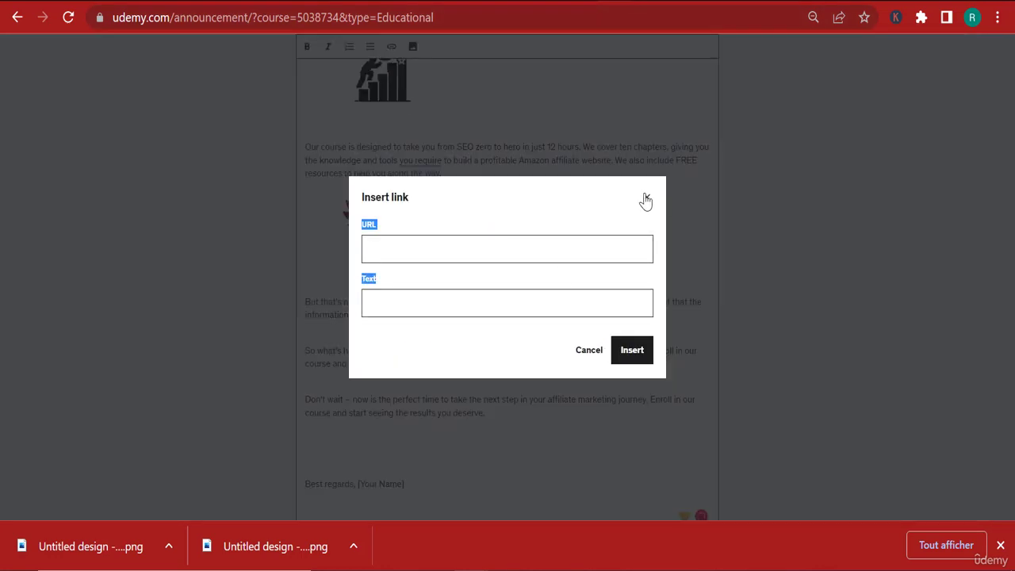
{"action": "left_click", "coordinate": [647, 197]}
Insert the image "Watch NoW animated.gif" from the Téléchargements folder on the empty line above the sign-off
{"action": "left_click", "coordinate": [411, 48]}
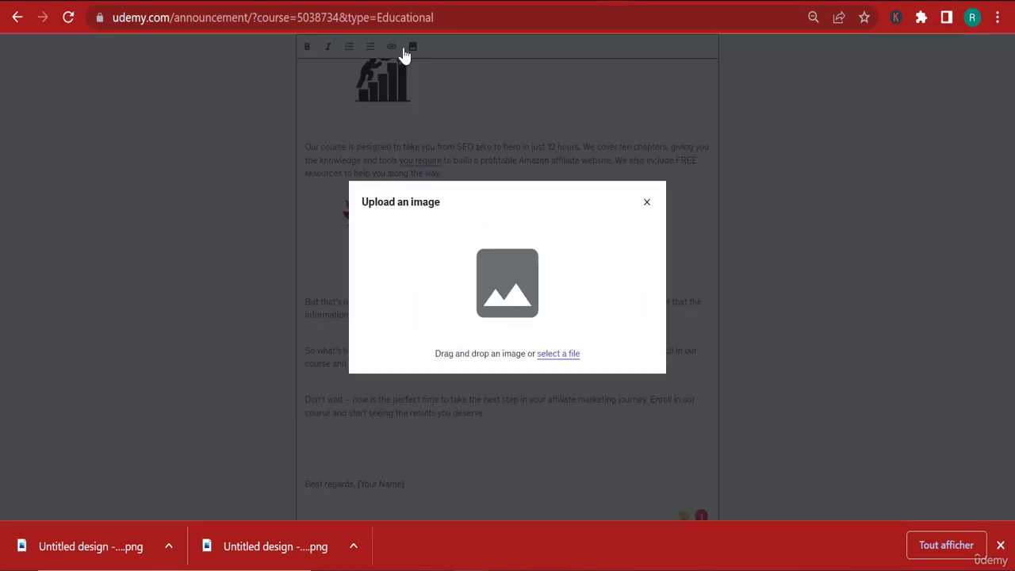
{"action": "left_click", "coordinate": [568, 356]}
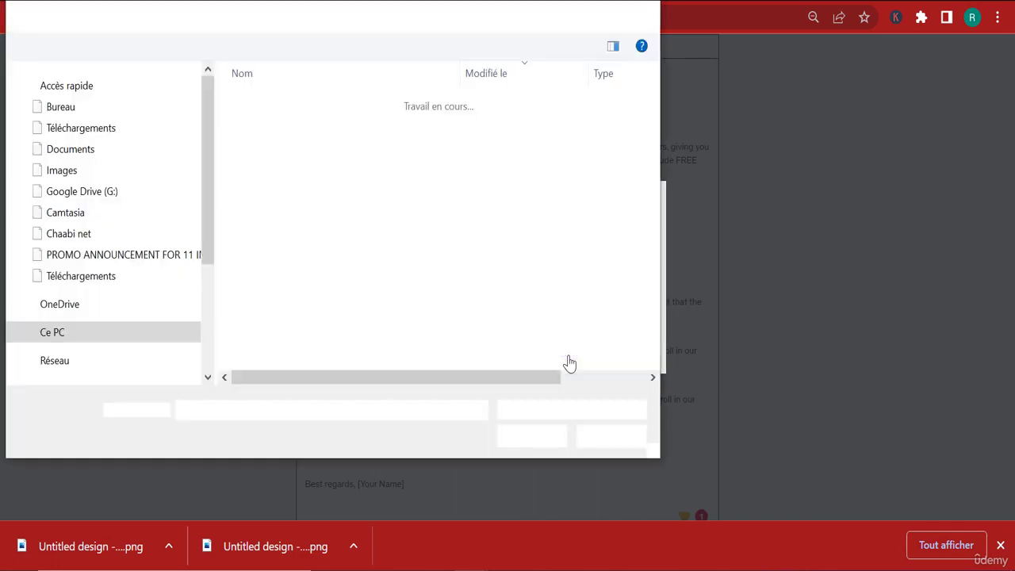
{"action": "scroll", "coordinate": [119, 166], "scroll_direction": "up", "scroll_amount": 3}
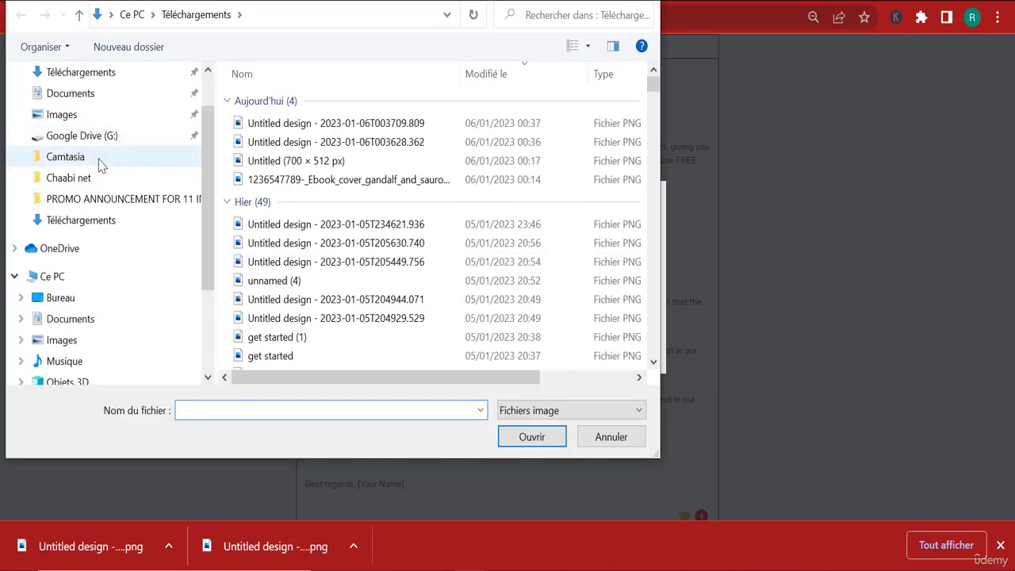
{"action": "left_click", "coordinate": [76, 72]}
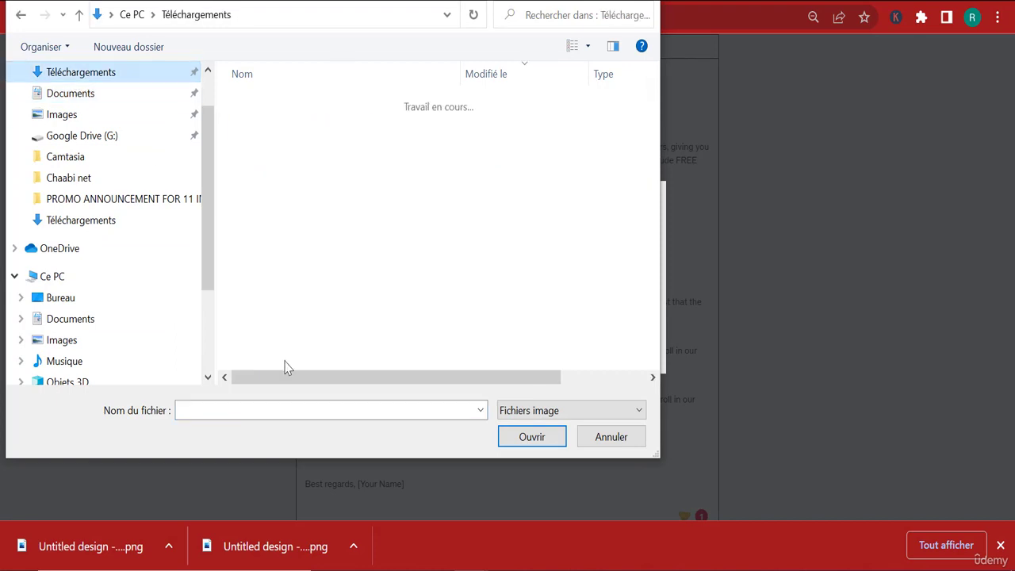
{"action": "left_click", "coordinate": [261, 411]}
{"action": "type", "text": "WATCH"}
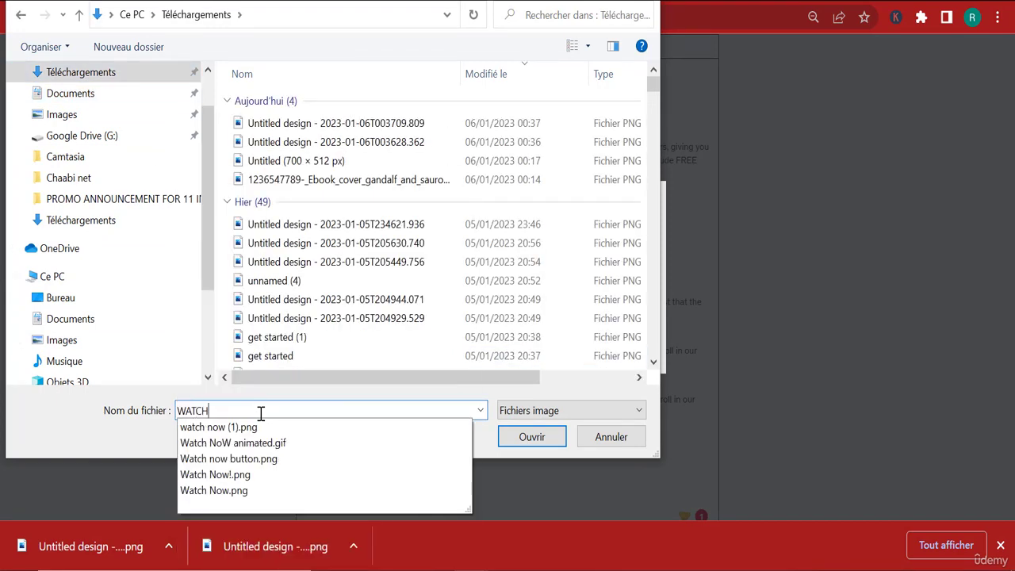
{"action": "key", "text": "Down"}
{"action": "key", "text": "Down"}
{"action": "key", "text": "Down"}
{"action": "key", "text": "Up"}
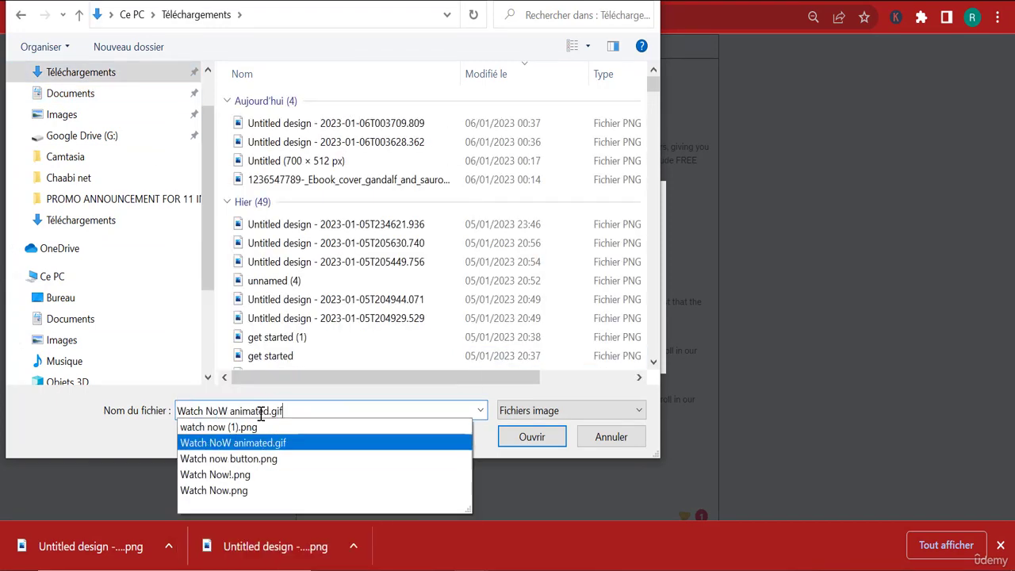
{"action": "key", "text": "Return"}
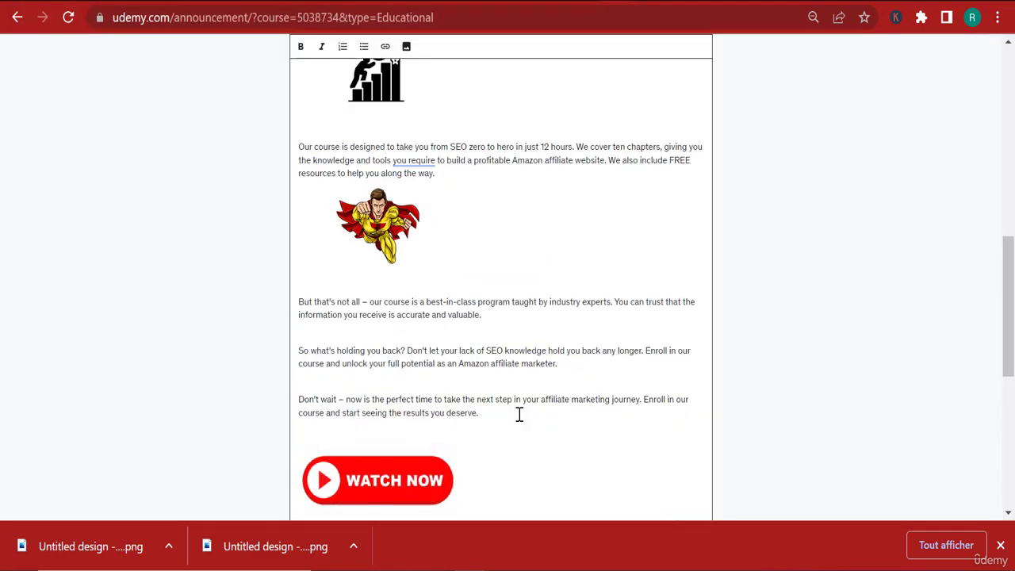
Link the Watch Now image to the suggested Udemy course URL beginning "9-in-1-passive-income-masterclass" and save it
{"action": "scroll", "coordinate": [516, 396], "scroll_direction": "down", "scroll_amount": 2}
{"action": "left_click", "coordinate": [380, 313]}
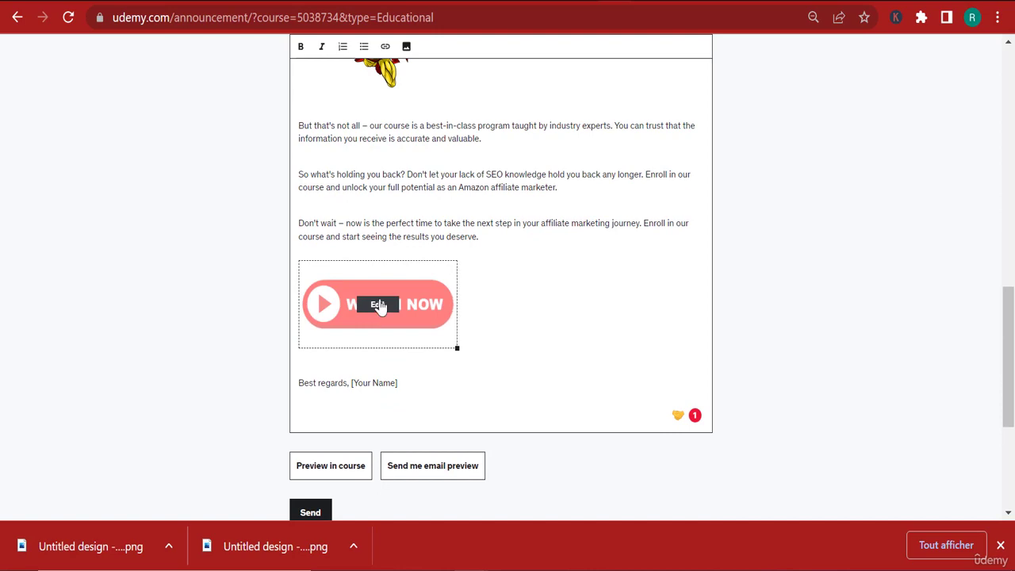
{"action": "left_click", "coordinate": [380, 308]}
{"action": "left_click", "coordinate": [524, 330]}
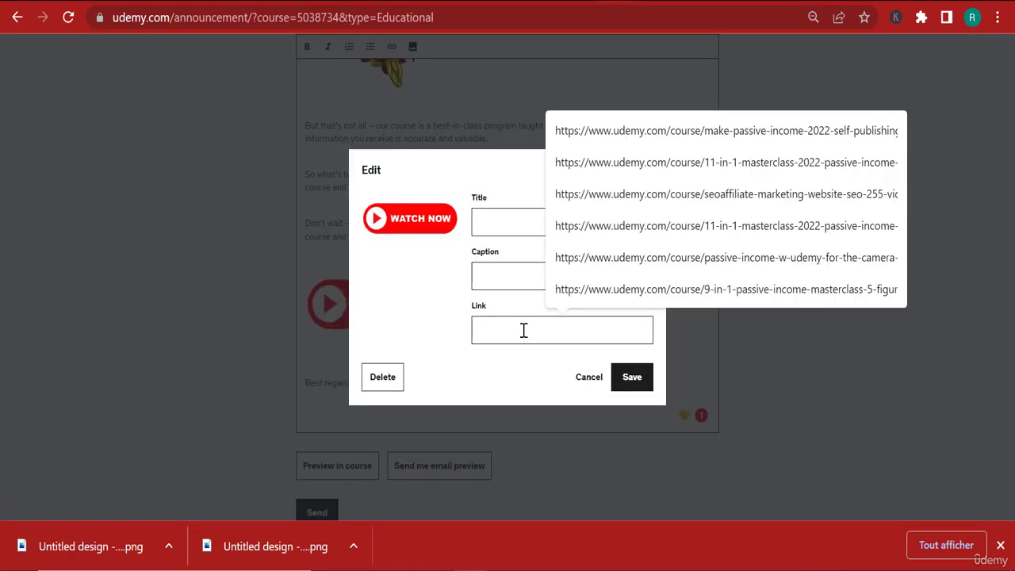
{"action": "left_click", "coordinate": [611, 290]}
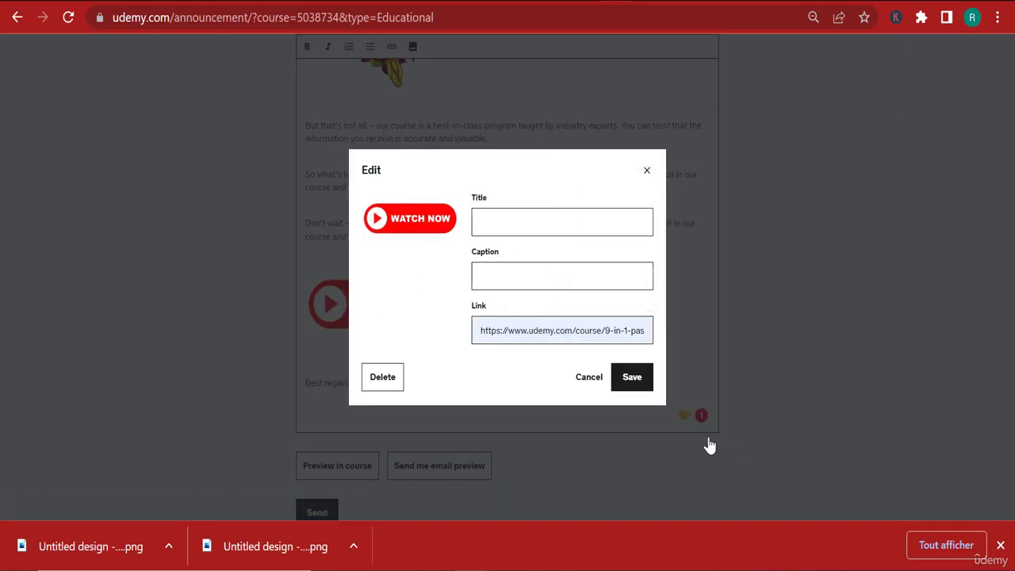
{"action": "left_click", "coordinate": [633, 378]}
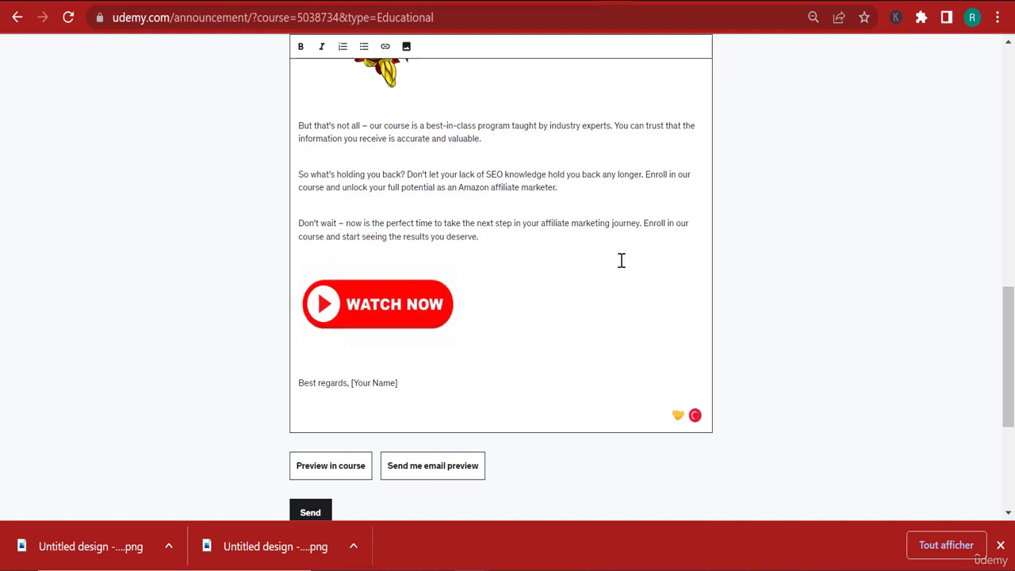
Add the line "Click here to watch the course." above the Watch Now image
{"action": "key", "text": "Return"}
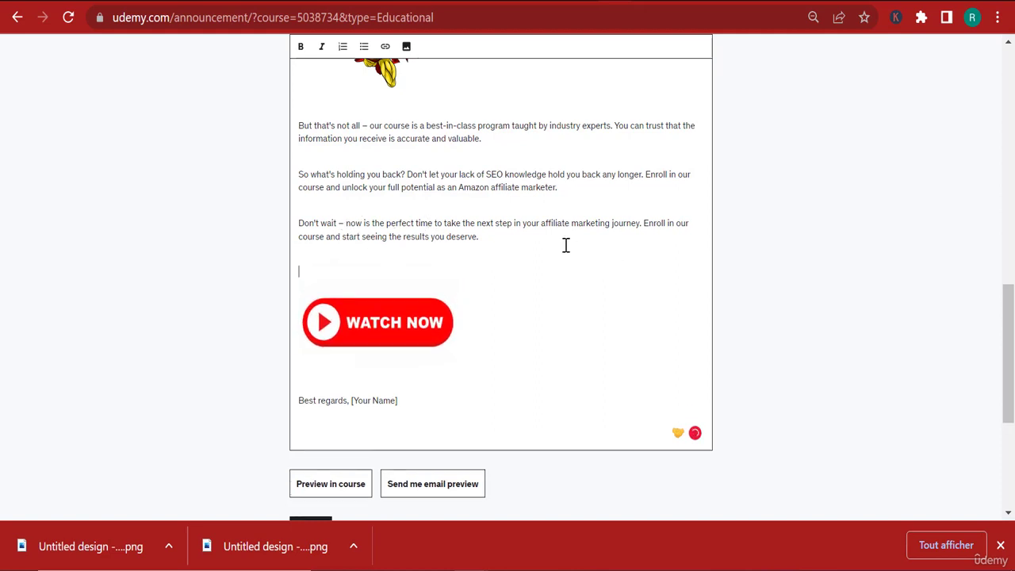
{"action": "type", "text": "cLICK"}
{"action": "key", "text": "BackSpace"}
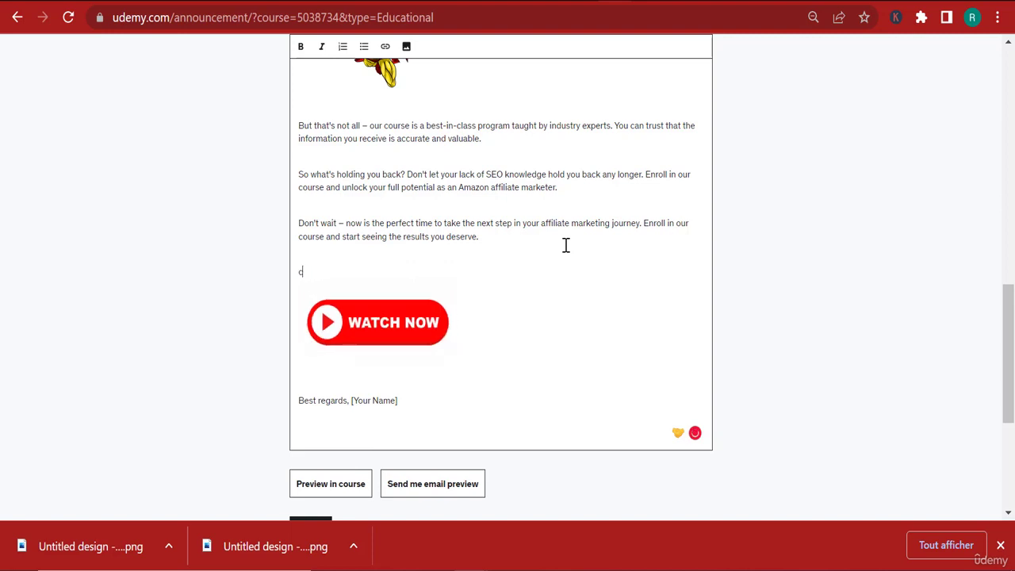
{"action": "type", "text": "ML"}
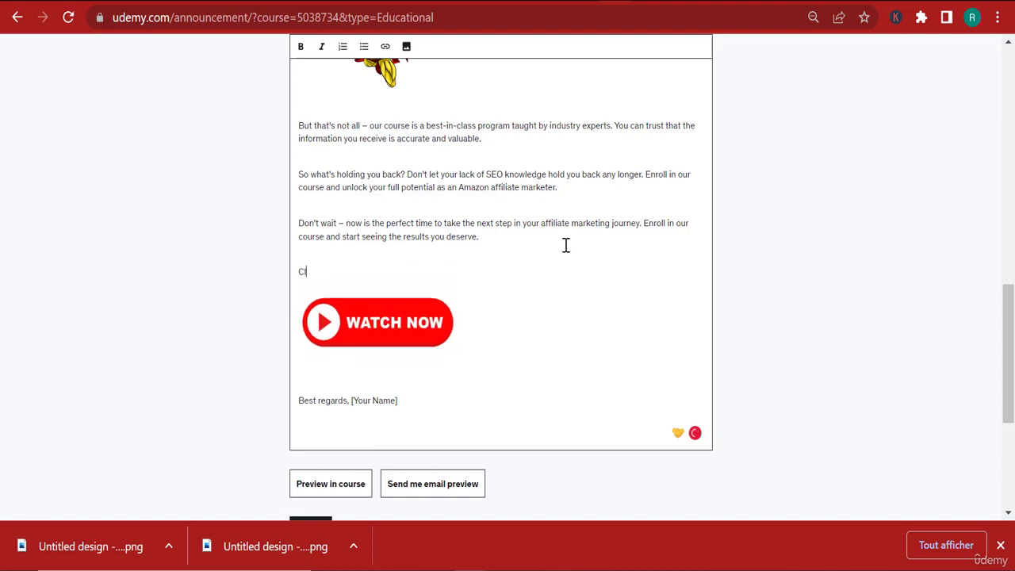
{"action": "type", "text": "e to watch the course."}
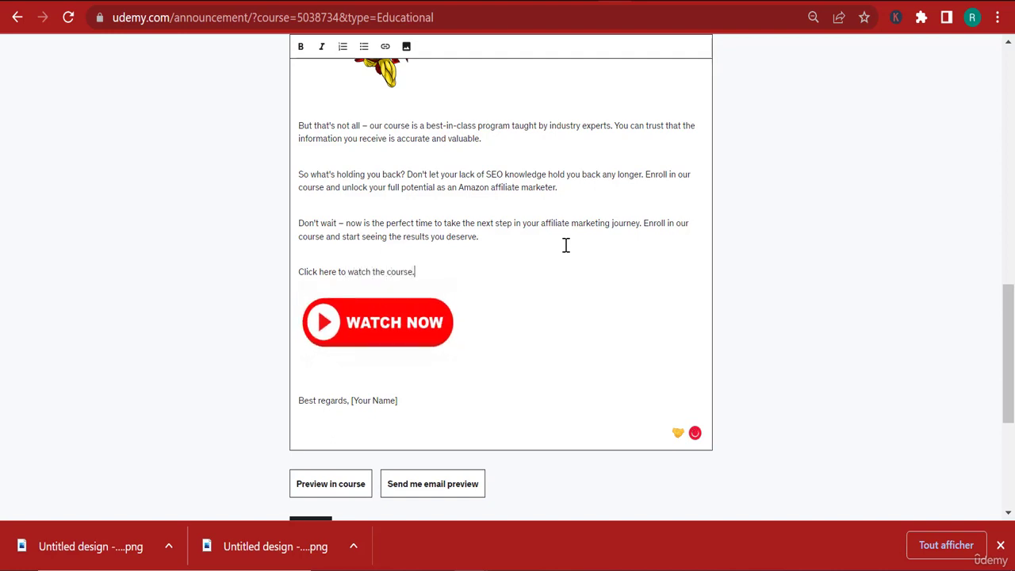
Copy the course URL from the Watch Now image's link settings and close them without changes
{"action": "left_click_drag", "start_coordinate": [333, 270], "coordinate": [291, 270]}
{"action": "left_click", "coordinate": [388, 313]}
{"action": "left_click", "coordinate": [386, 329]}
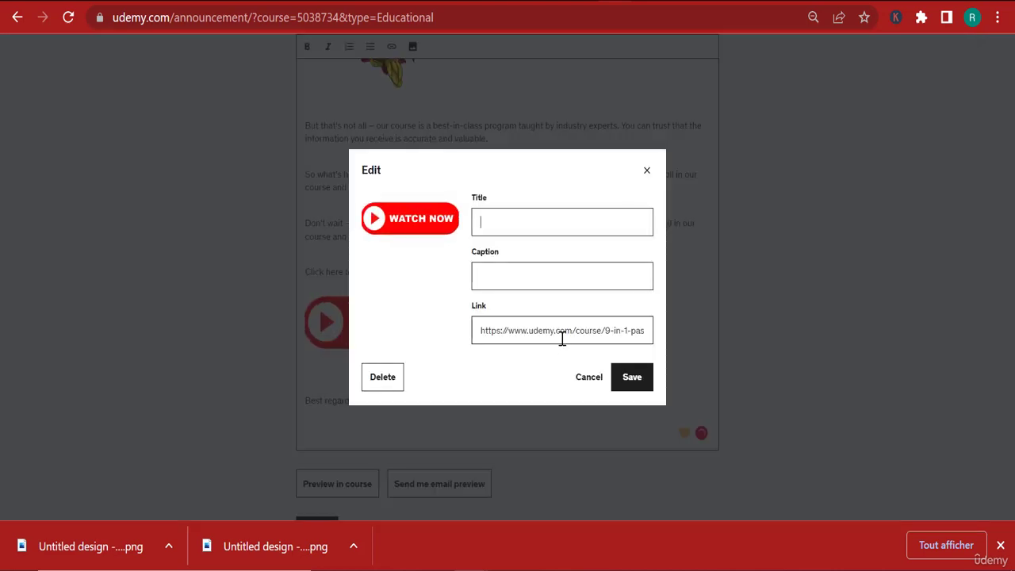
{"action": "double_click", "coordinate": [563, 331]}
{"action": "triple_click", "coordinate": [562, 337]}
{"action": "right_click", "coordinate": [560, 339]}
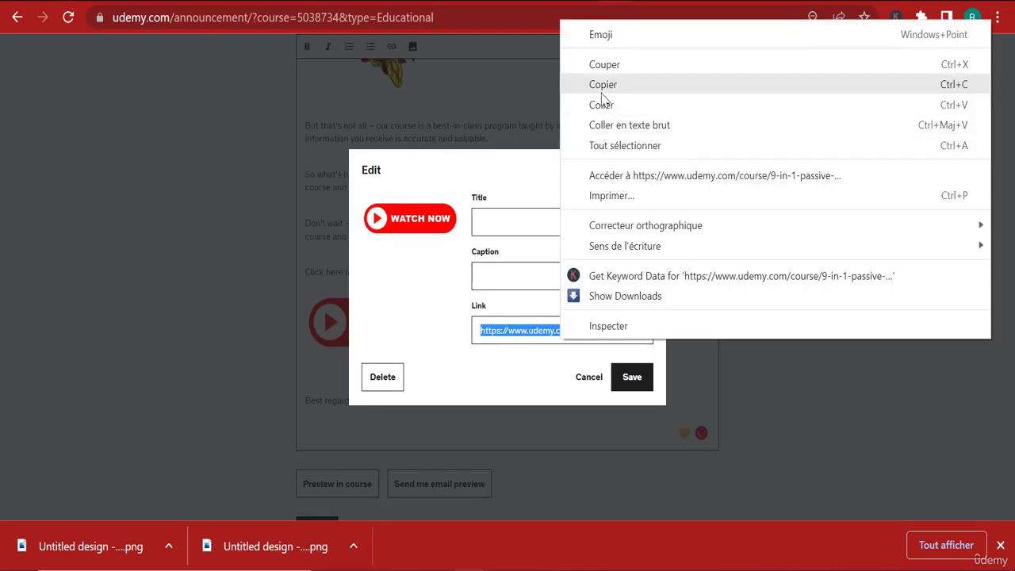
{"action": "left_click", "coordinate": [599, 84]}
{"action": "left_click", "coordinate": [647, 171]}
Turn the words "Click here" above the Watch Now image into a link to the copied course URL
{"action": "left_click_drag", "start_coordinate": [336, 270], "coordinate": [291, 270]}
{"action": "left_click", "coordinate": [385, 46]}
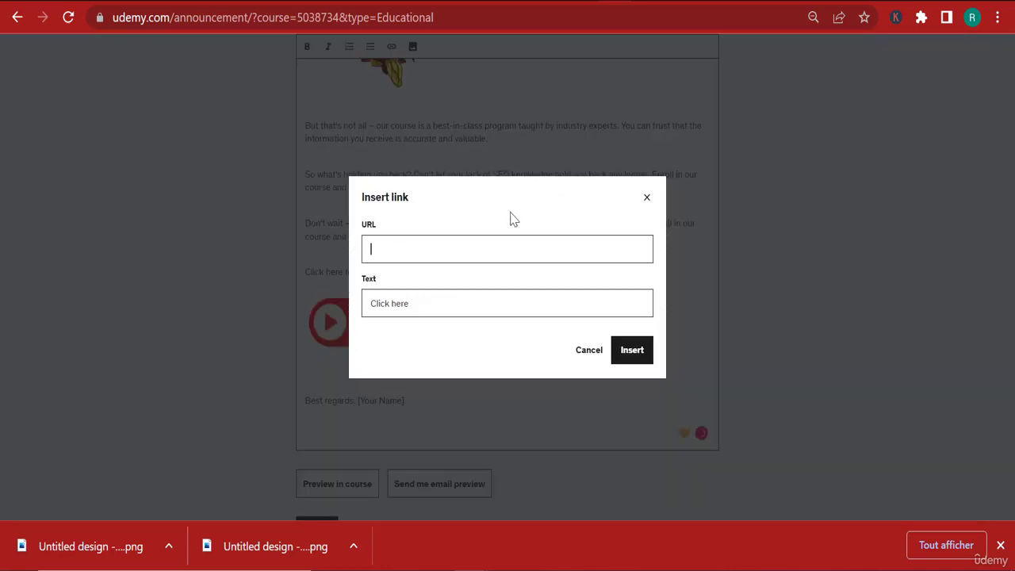
{"action": "right_click", "coordinate": [454, 257]}
{"action": "left_click", "coordinate": [533, 393]}
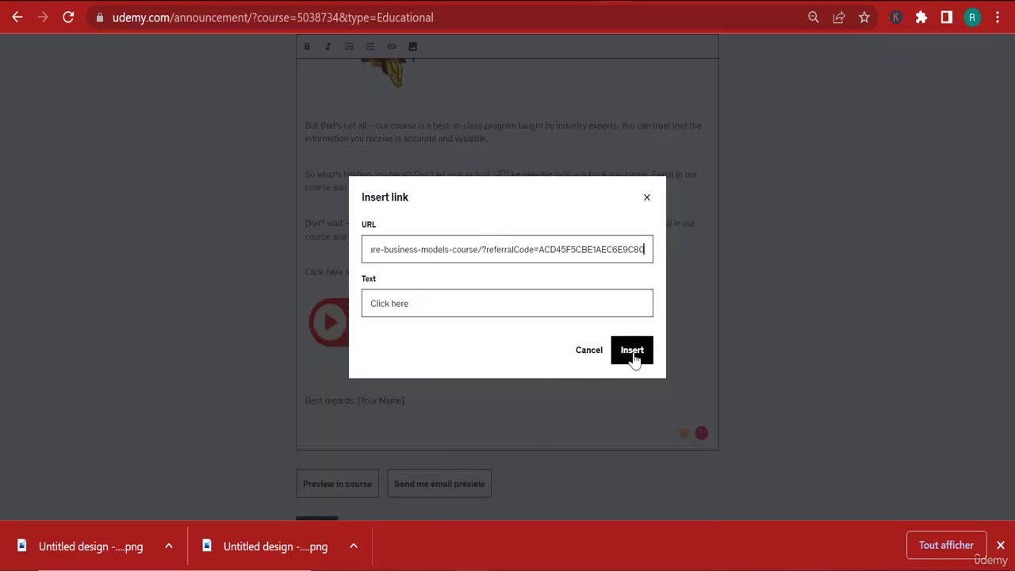
{"action": "left_click", "coordinate": [632, 351]}
{"action": "scroll", "coordinate": [659, 303], "scroll_direction": "up", "scroll_amount": 10}
{"action": "scroll", "coordinate": [659, 302], "scroll_direction": "down", "scroll_amount": 3}
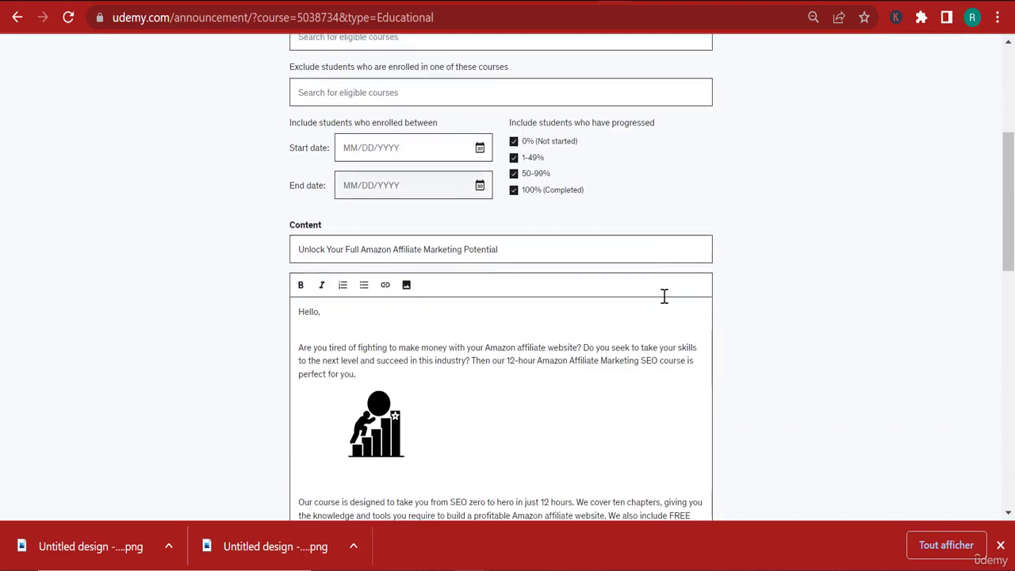
{"action": "left_click_drag", "start_coordinate": [1010, 156], "coordinate": [1011, 202]}
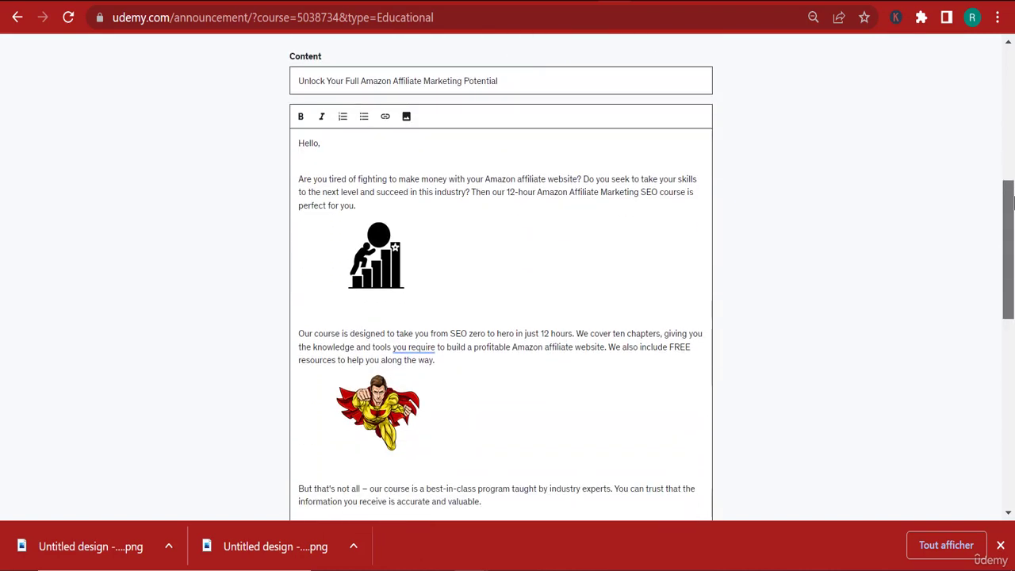